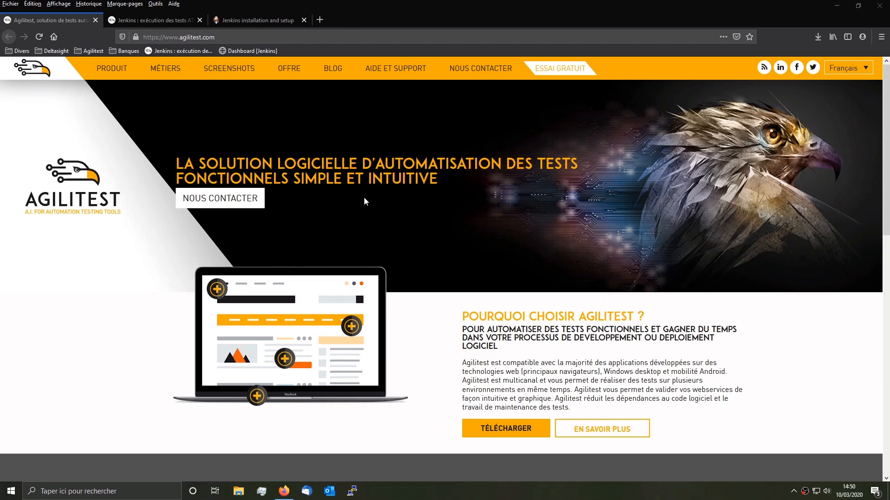
# Step: Open the 'Jenkins : exécution des tests ATS' article, then the Jenkins installation and download tab
pyautogui.click(167, 22)
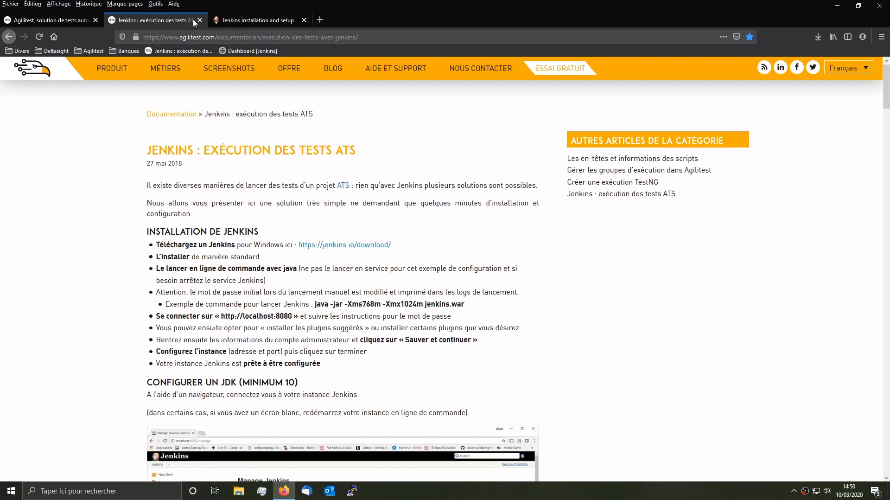
pyautogui.click(225, 19)
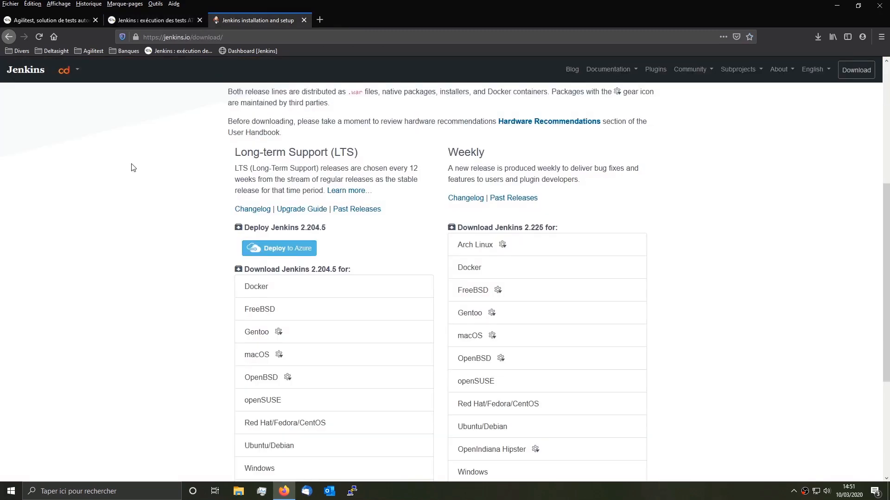
# Step: Save the LTS Generic Java package (.war) as jenkins.war on drive C:
pyautogui.scroll(5, 132, 199)
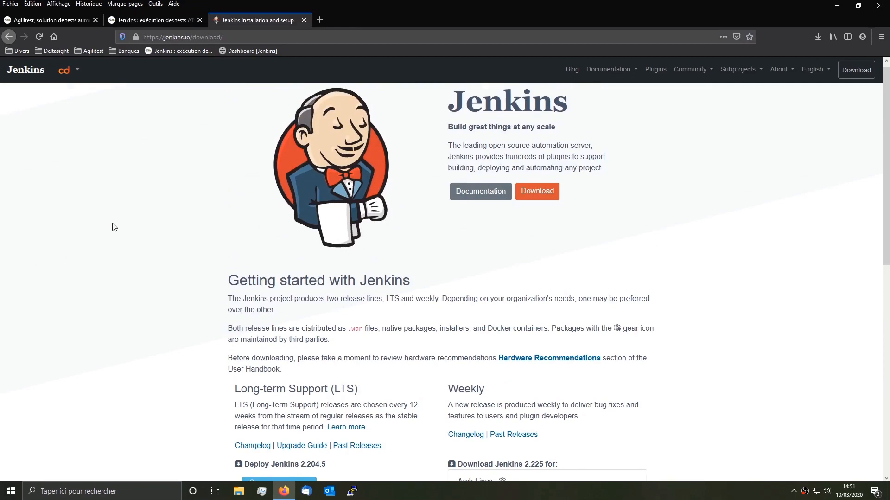
pyautogui.scroll(-2, 114, 226)
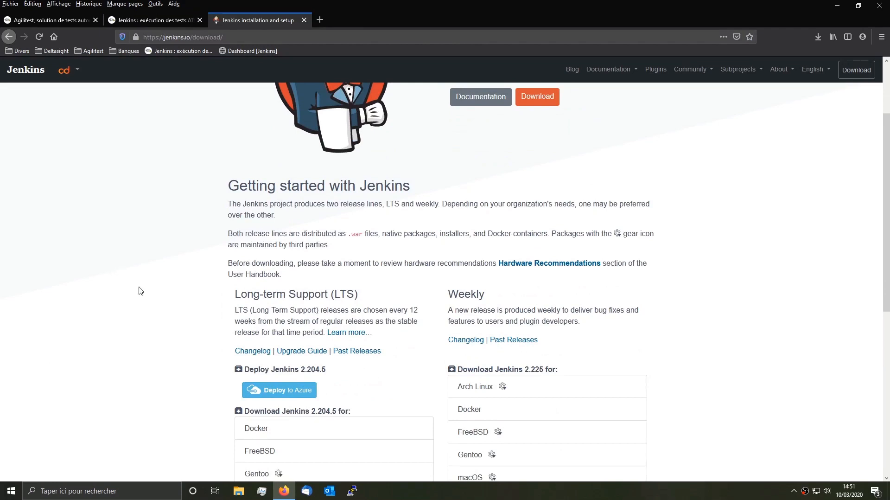
pyautogui.scroll(-6, 137, 313)
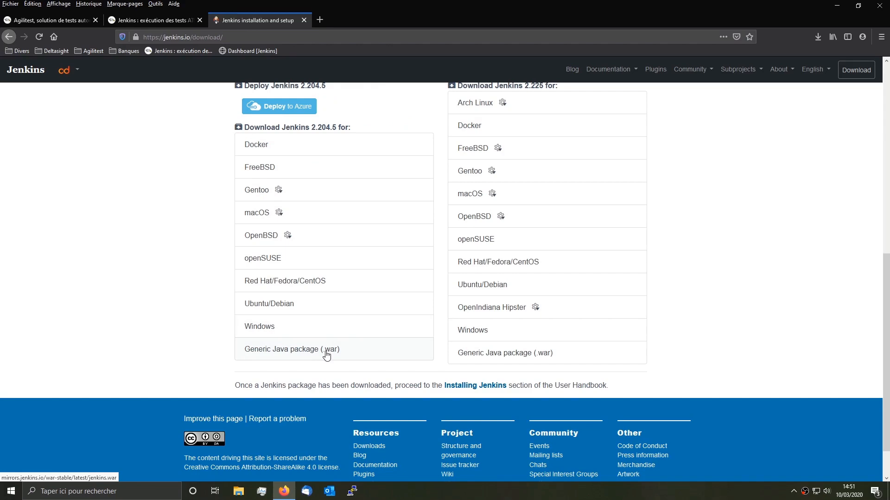
pyautogui.click(299, 353)
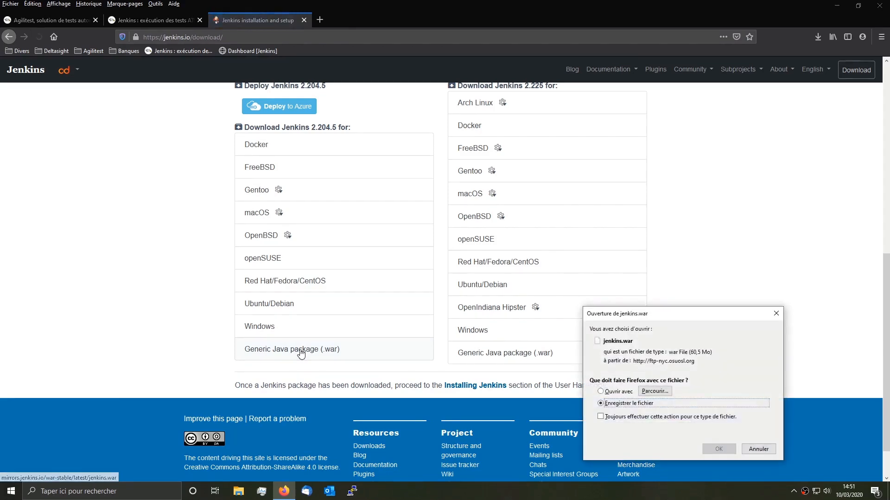
pyautogui.click(720, 449)
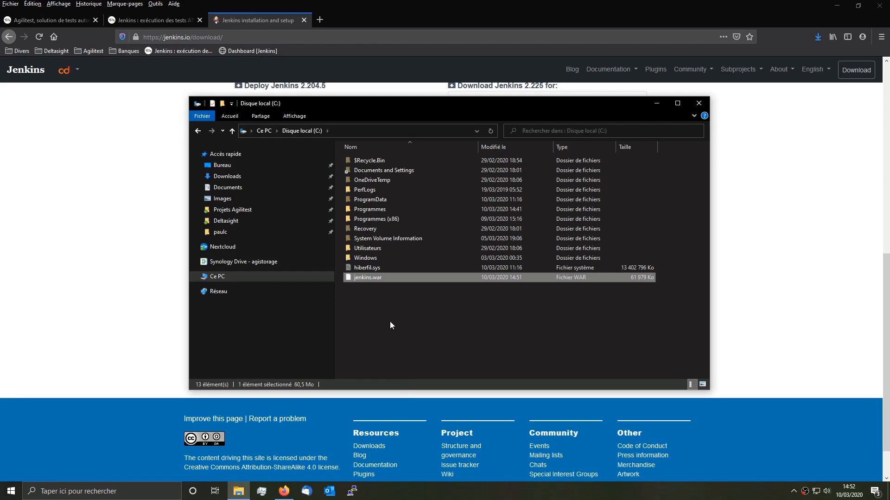
# Step: Paste launcher-jenkins.bat from Projets Agilitest into C:, confirming permission, then edit it with Notepad++
pyautogui.click(246, 210)
pyautogui.click(386, 191)
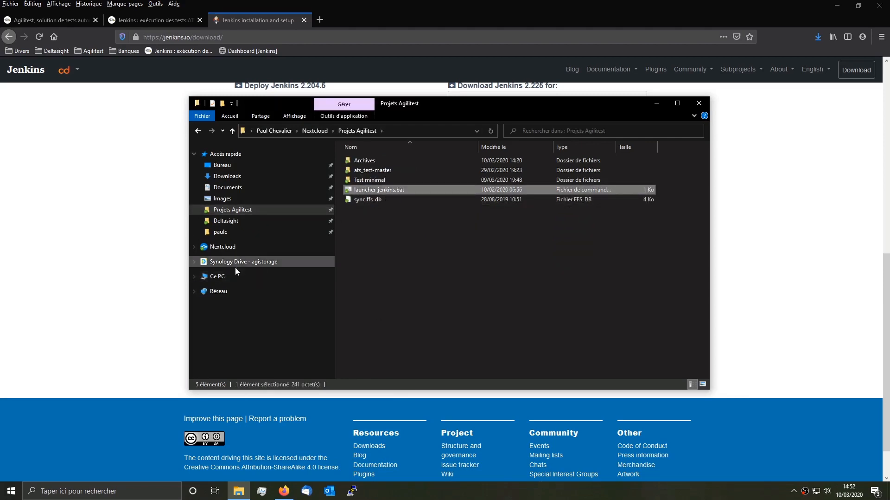
pyautogui.click(214, 279)
pyautogui.doubleClick(371, 258)
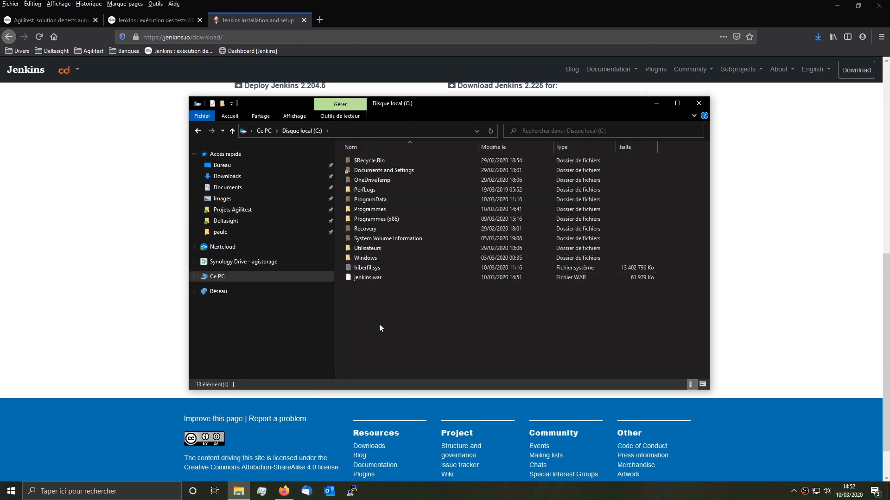
pyautogui.hotkey('ctrl', 'v')
pyautogui.press('Return')
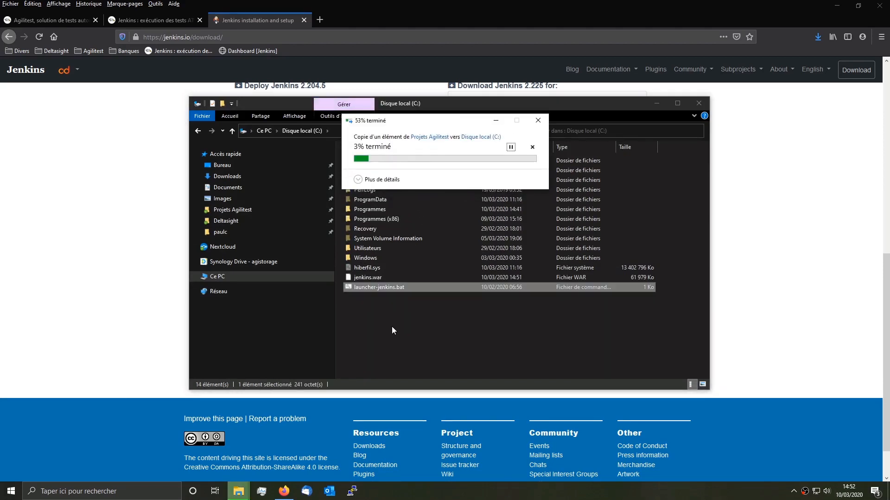
pyautogui.rightClick(384, 287)
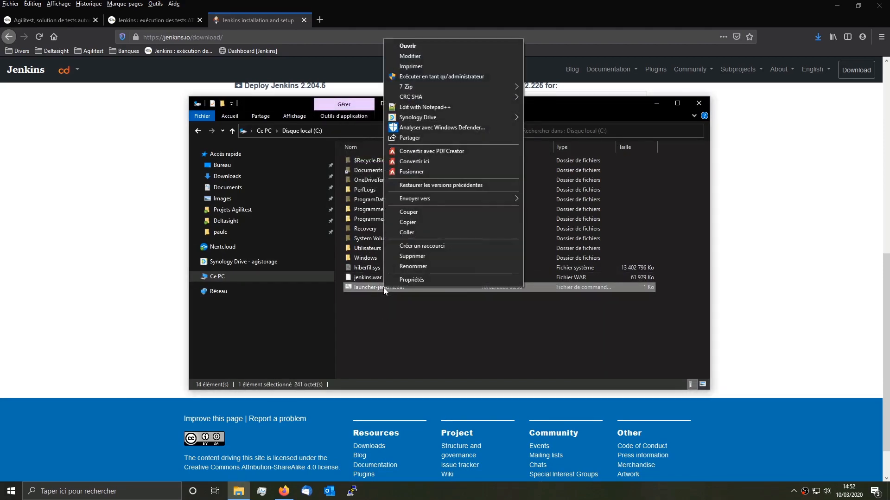
pyautogui.click(448, 108)
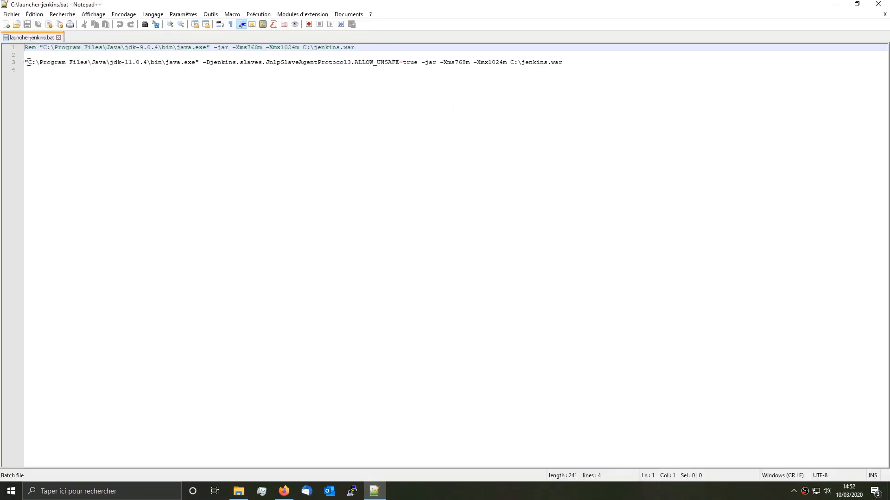
# Step: Select the Java path and the C:\jenkins.war path on line 3 of launcher-jenkins.bat
pyautogui.moveTo(27, 62); pyautogui.dragTo(417, 62)
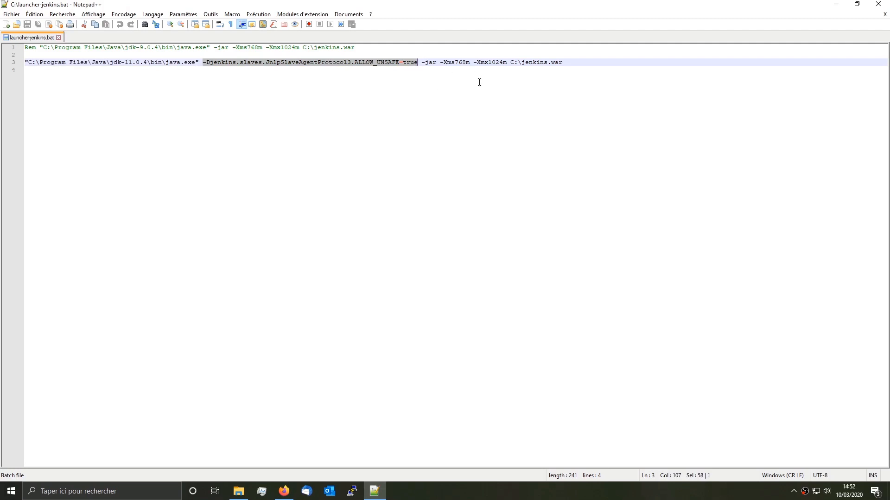
pyautogui.moveTo(512, 62); pyautogui.dragTo(588, 64)
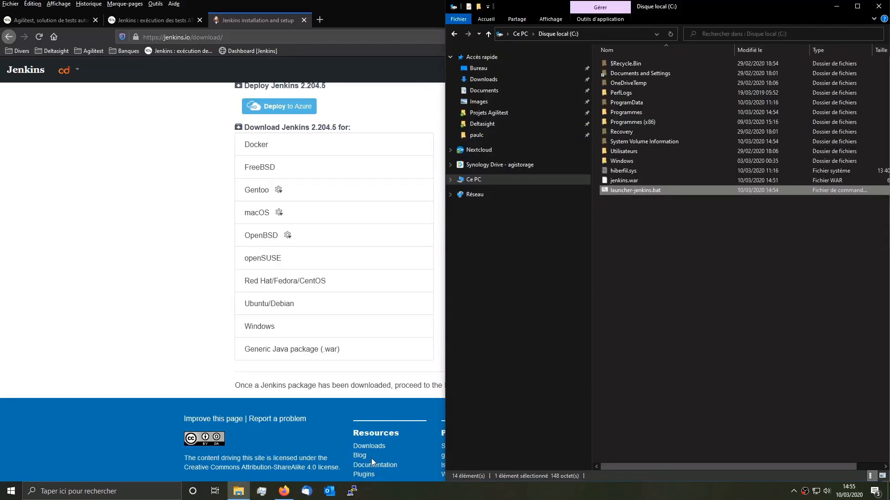
# Step: From a cmd prompt moved up to C:\ with 'cd ../.', run launcher-jenkins.bat
pyautogui.click(110, 490)
pyautogui.write('cmd')
pyautogui.press('Return')
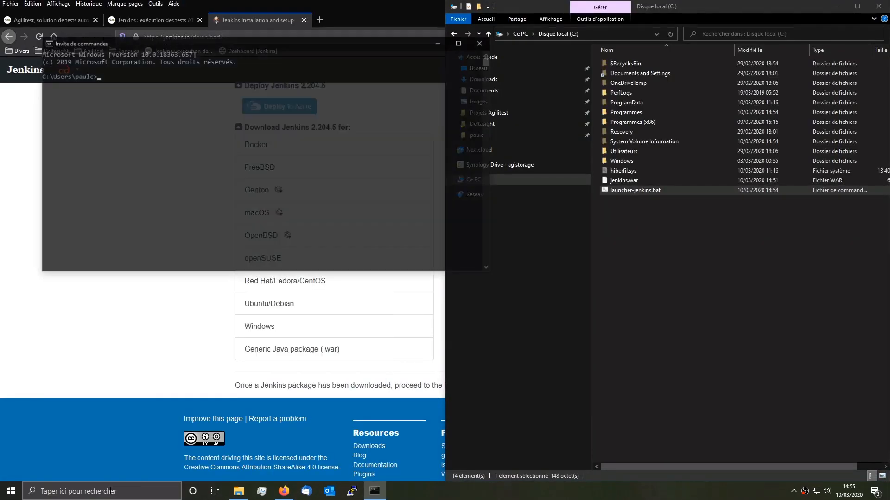
pyautogui.write('cd ../.')
pyautogui.press('Return')
pyautogui.write('launcher-jenkins.bat')
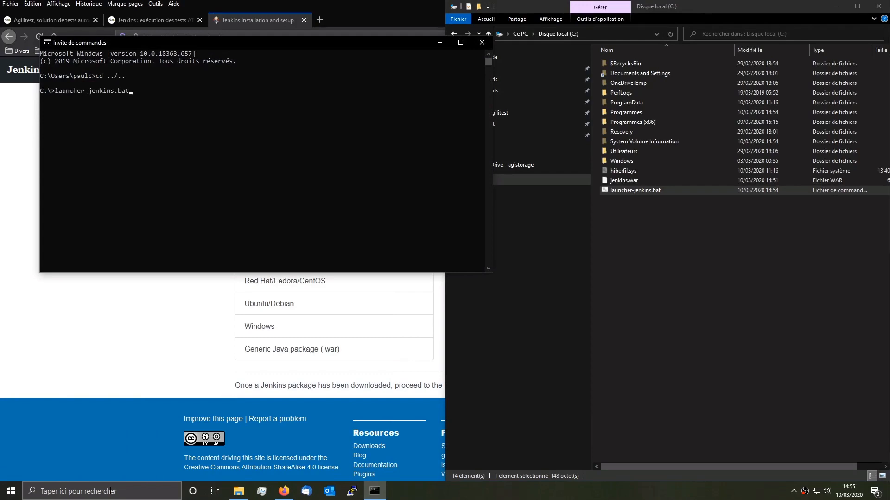
pyautogui.press('Return')
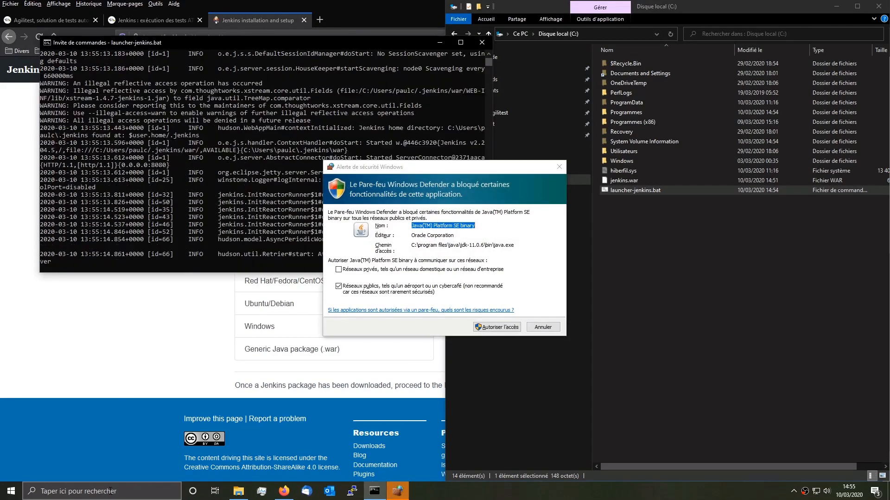
# Step: Allow Java through the firewall on private networks too
pyautogui.click(406, 269)
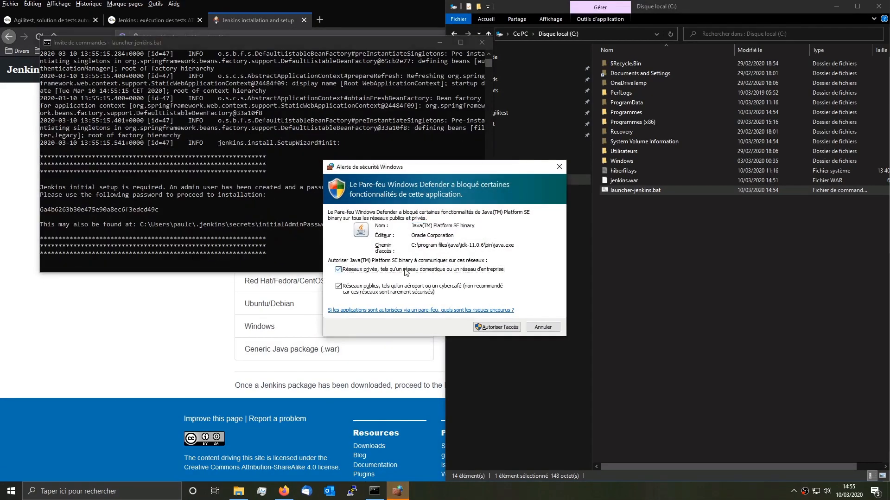
pyautogui.click(501, 327)
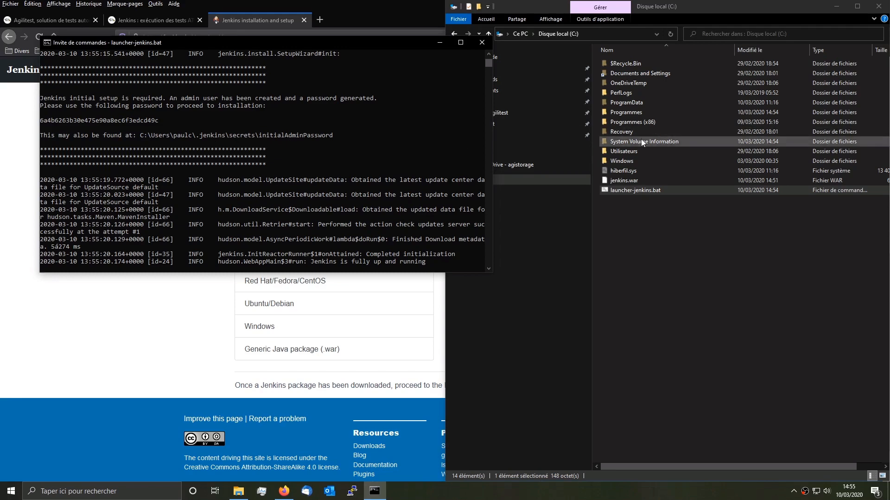
pyautogui.click(574, 169)
# Step: Pin the .jenkins folder from the user's home folder to Quick Access and open it
pyautogui.click(482, 135)
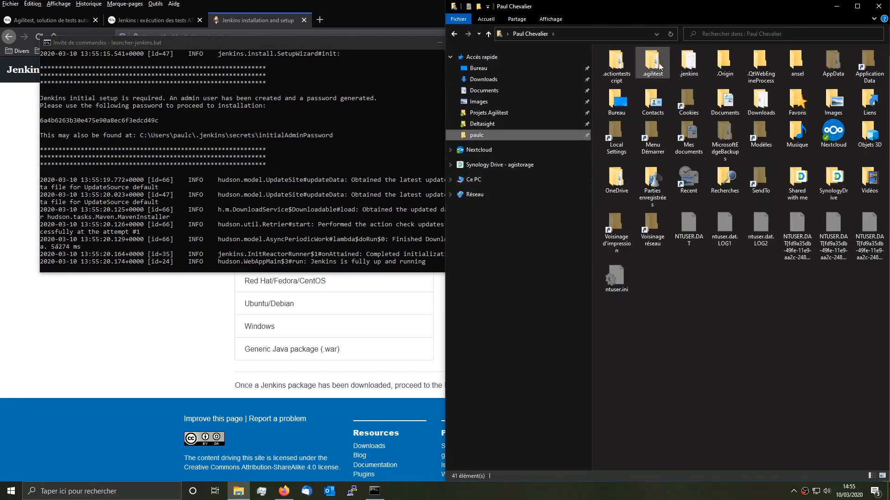
pyautogui.moveTo(685, 65); pyautogui.dragTo(480, 145)
pyautogui.click(479, 146)
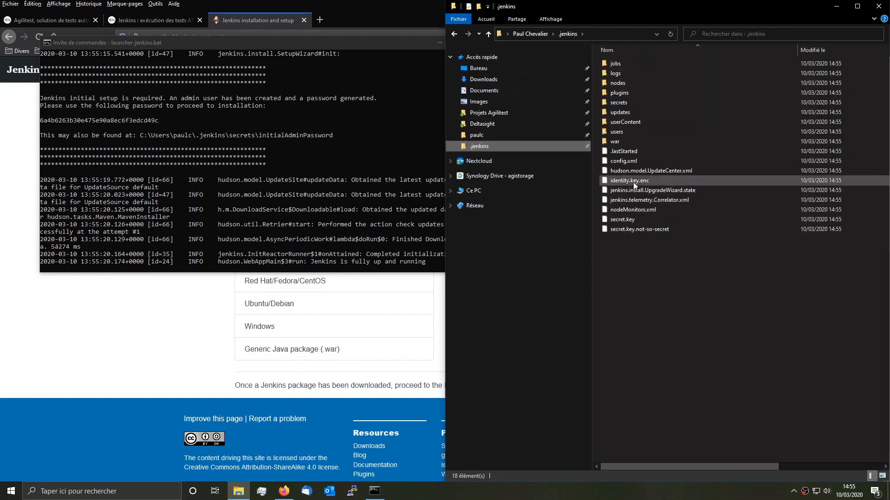
# Step: Copy the password from secrets\initialAdminPassword opened in Notepad++, then close the editor
pyautogui.doubleClick(619, 102)
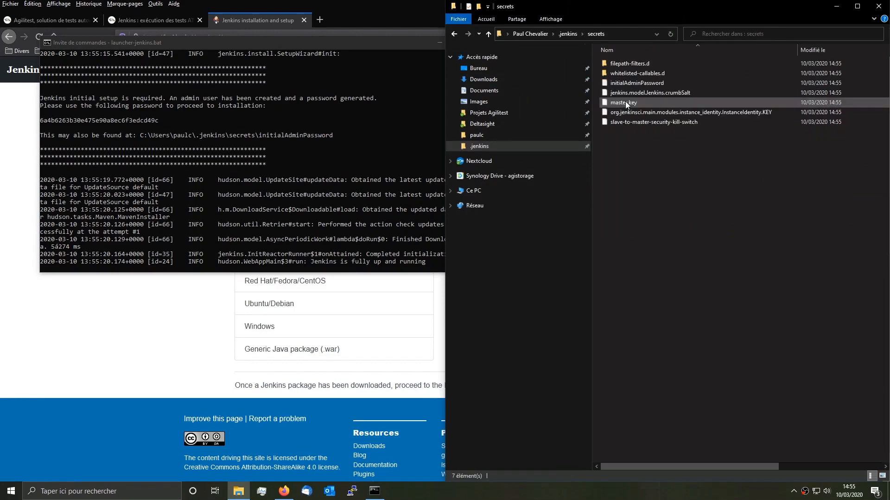
pyautogui.click(644, 82)
pyautogui.rightClick(644, 83)
pyautogui.click(659, 120)
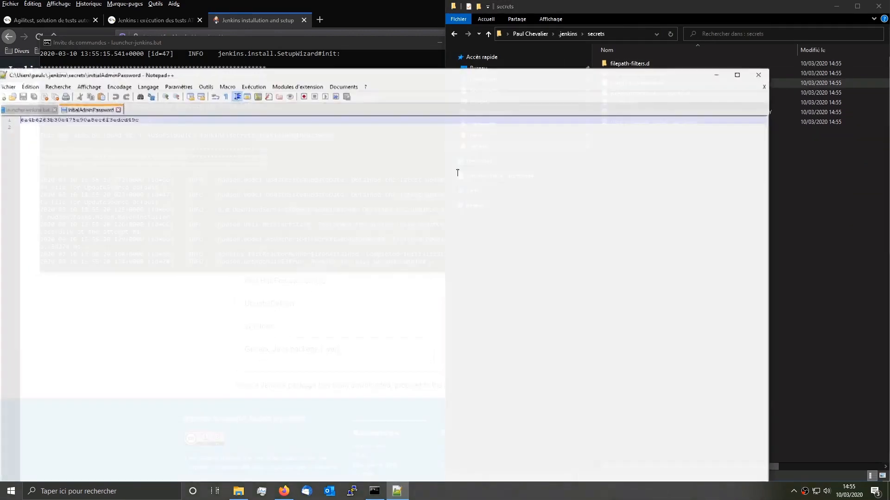
pyautogui.hotkey('ctrl', 'a')
pyautogui.click(758, 75)
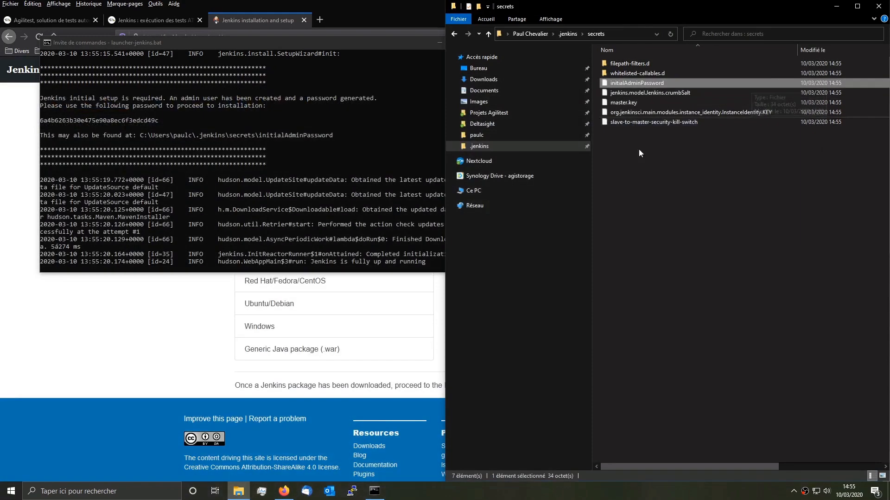
# Step: Move the Jenkins console window down and right, and open a new browser tab
pyautogui.click(358, 55)
pyautogui.moveTo(358, 52); pyautogui.dragTo(449, 146)
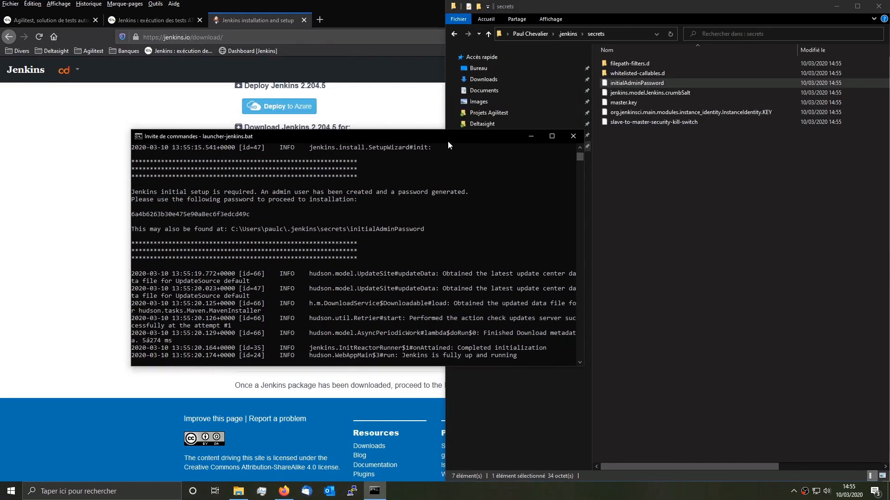
pyautogui.click(320, 20)
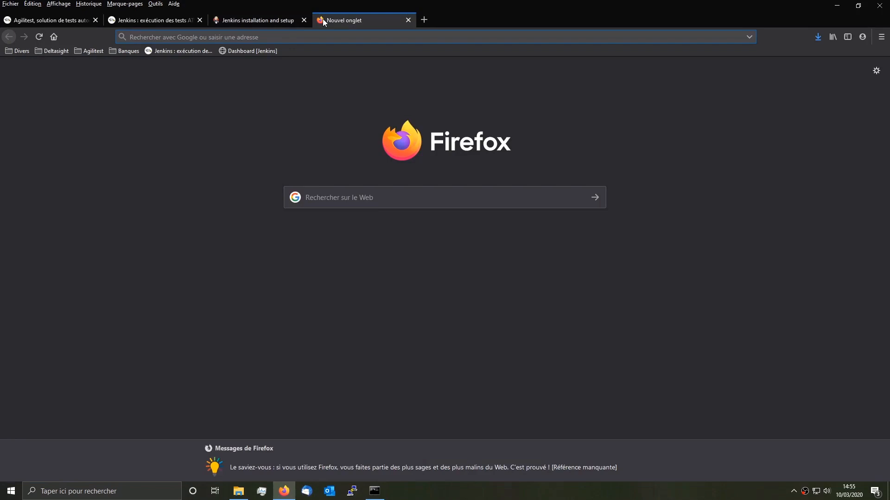
# Step: Load localhost:8080 and submit the administrator password field on the unlock page
pyautogui.write('localhost:8080')
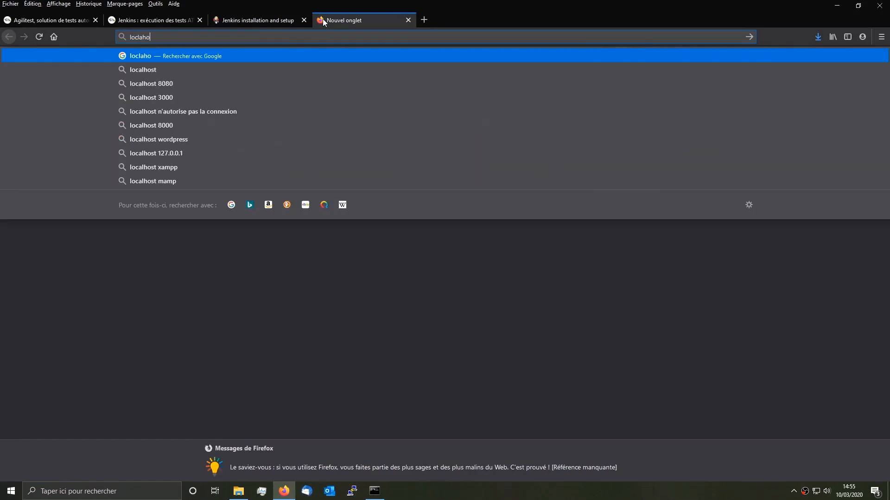
pyautogui.press('Return')
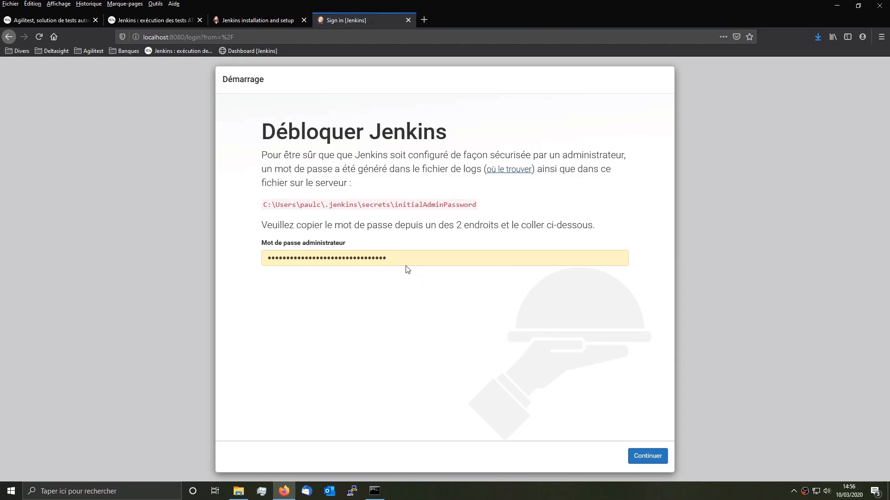
pyautogui.doubleClick(397, 255)
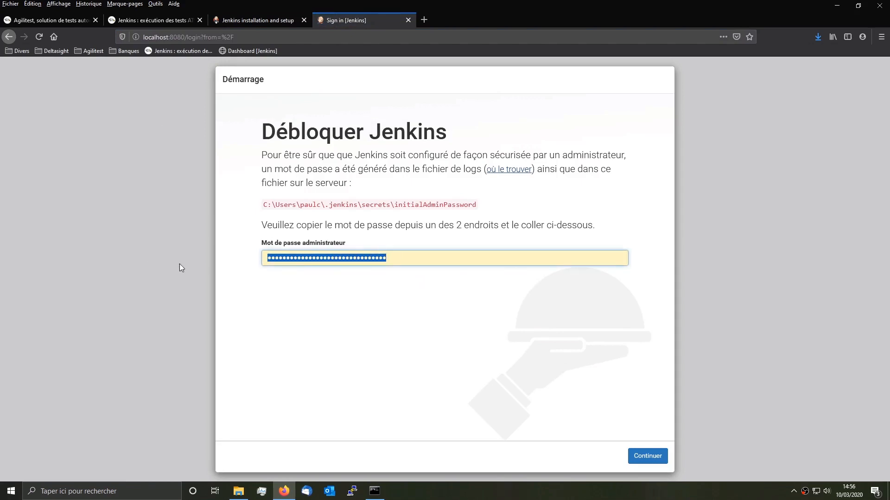
pyautogui.click(648, 455)
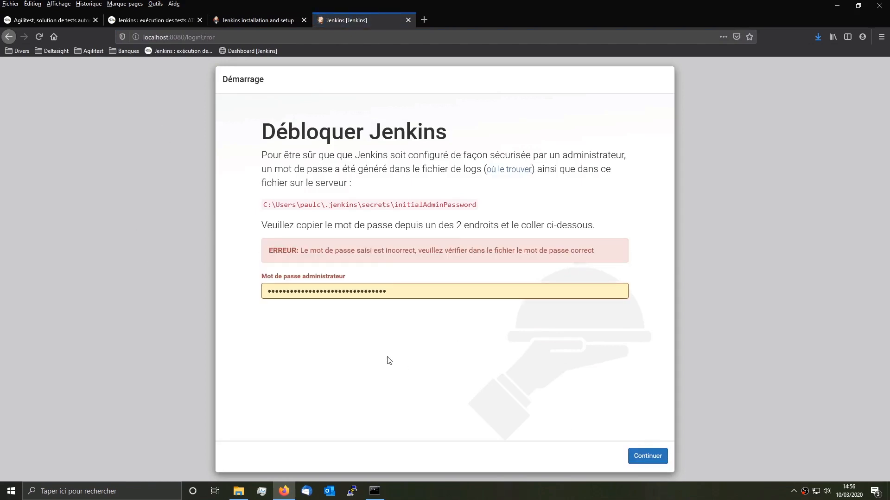
# Step: Copy the full password hash from initialAdminPassword opened in a text editor
pyautogui.click(238, 491)
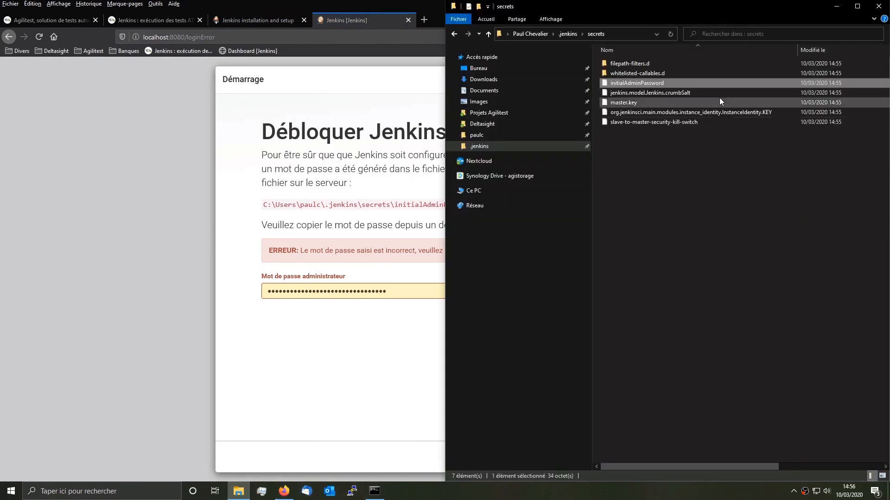
pyautogui.rightClick(657, 84)
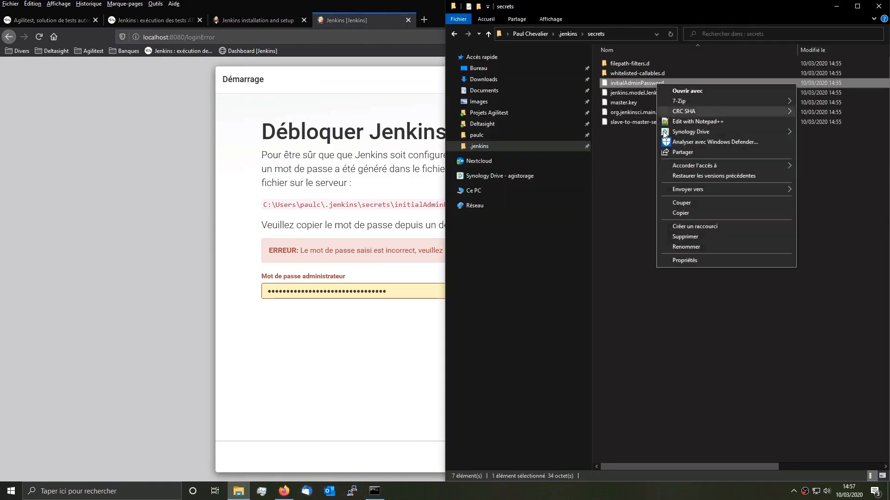
pyautogui.click(691, 122)
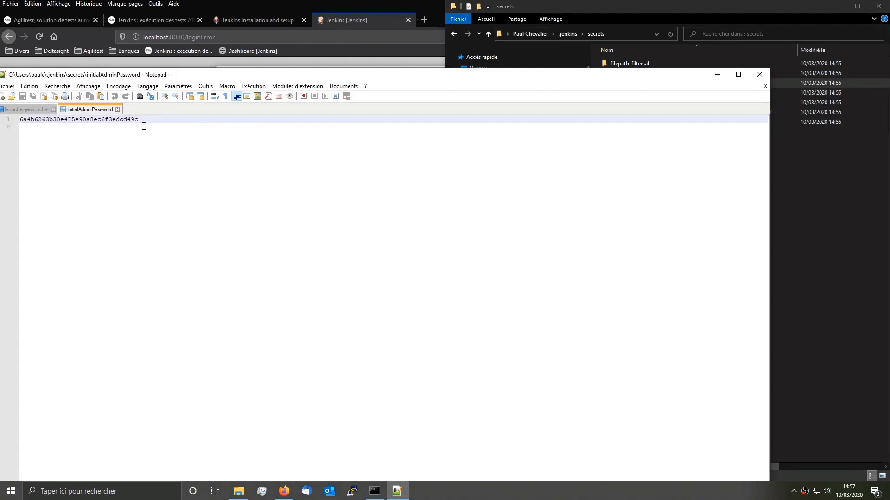
pyautogui.hotkey('ctrl', 'a')
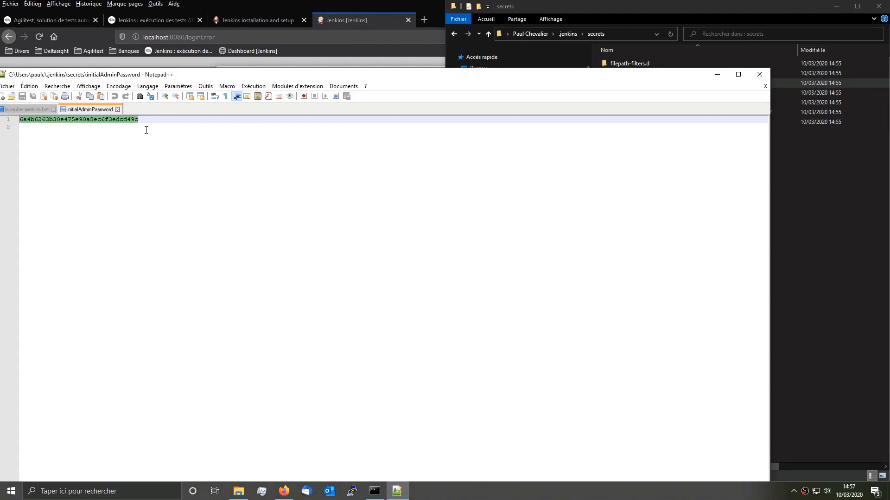
pyautogui.hotkey('alt', 'Tab')
# Step: Replace the password field content with the copied hash, submit it, and dismiss the password-update offer
pyautogui.click(410, 289)
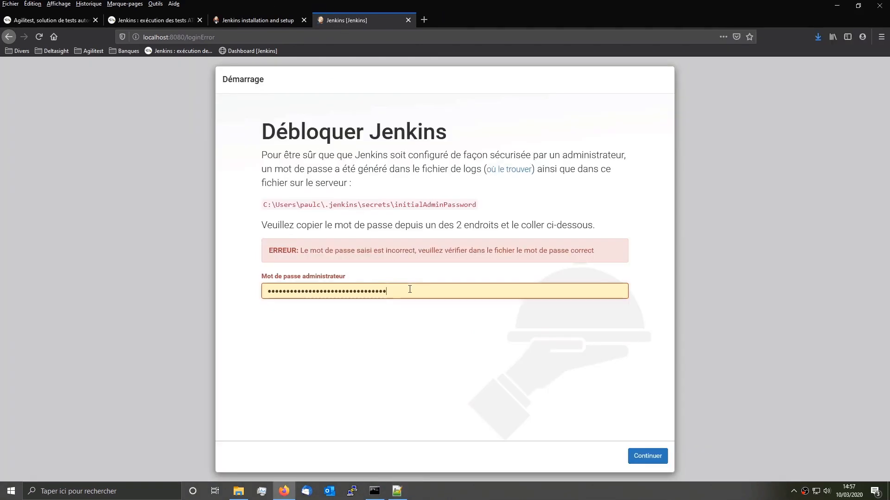
pyautogui.hotkey('ctrl', 'a')
pyautogui.hotkey('ctrl', 'v')
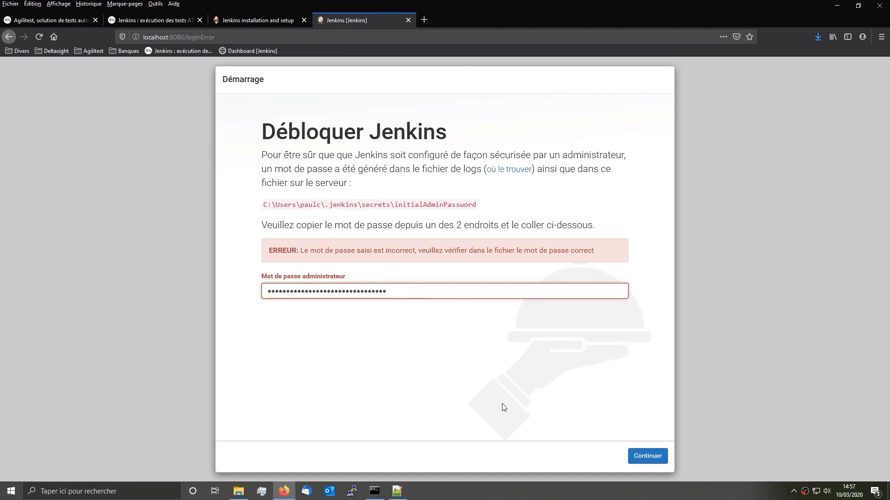
pyautogui.click(648, 455)
pyautogui.click(259, 110)
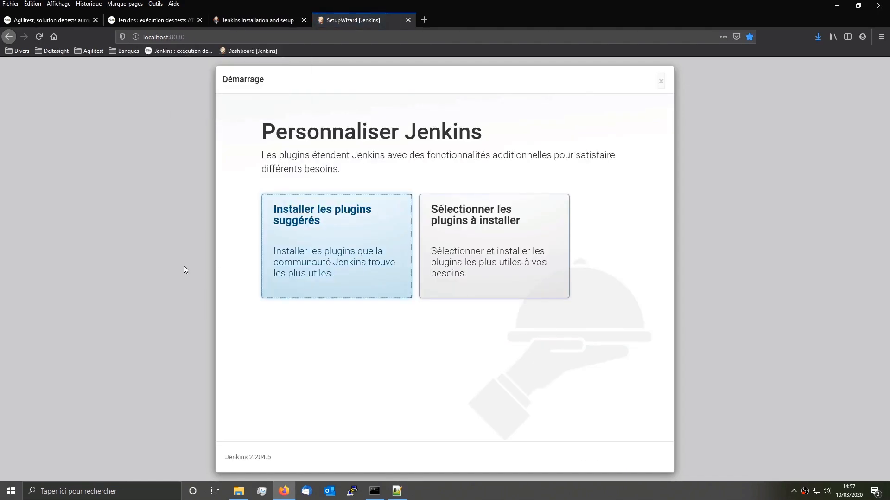
# Step: Choose 'Installer les plugins suggérés', then switch to the 'Jenkins : exécution des tests ATS' article
pyautogui.click(316, 241)
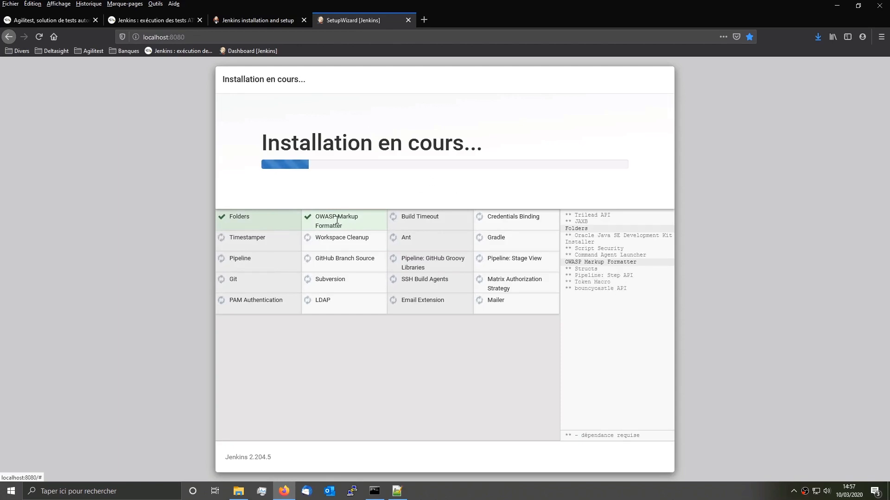
pyautogui.click(123, 23)
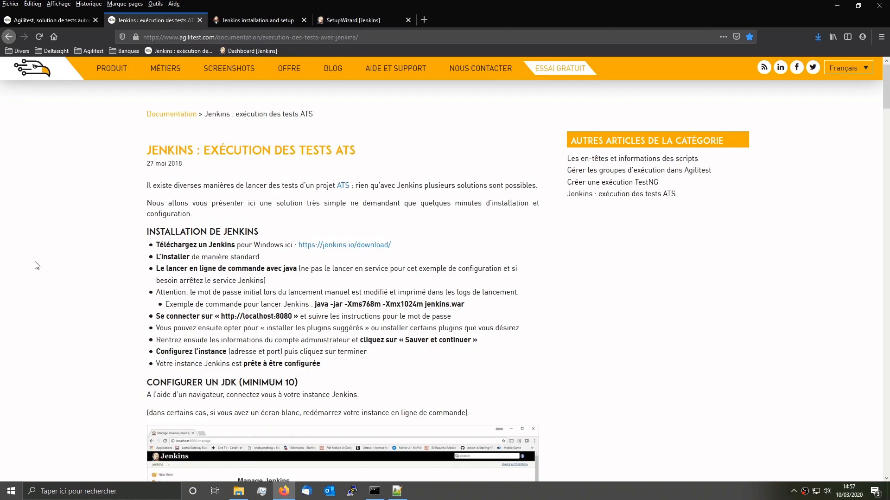
# Step: Highlight the required plugins Environment Injector, GitHub Integration, Maven Invoker and Unleash Maven
pyautogui.scroll(-5, 41, 259)
pyautogui.scroll(-10, 41, 259)
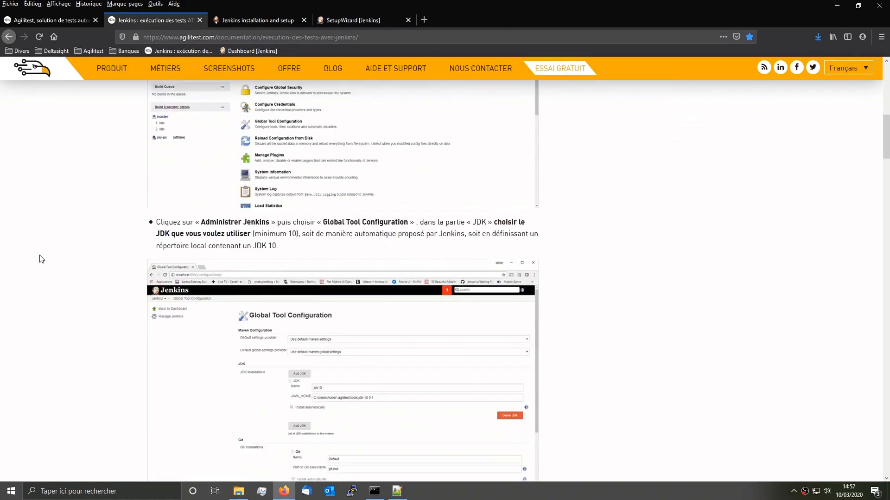
pyautogui.scroll(-2, 45, 260)
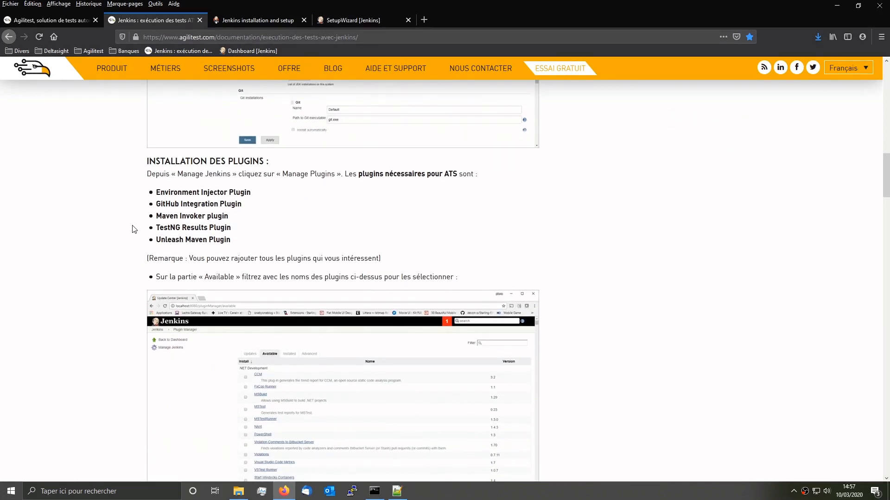
pyautogui.moveTo(158, 192); pyautogui.dragTo(227, 194)
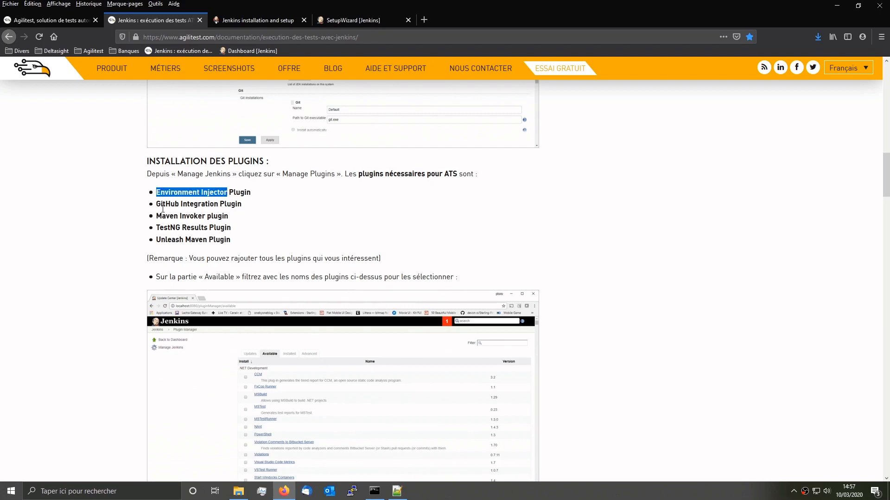
pyautogui.moveTo(157, 204); pyautogui.dragTo(215, 204)
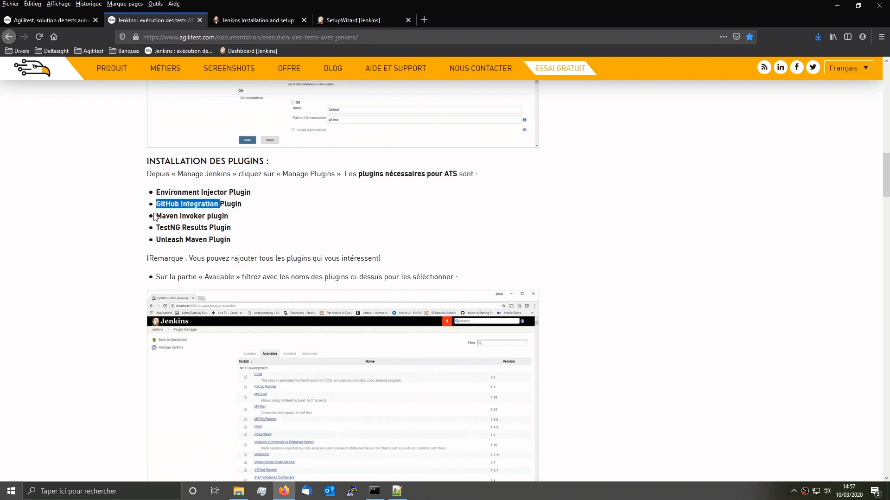
pyautogui.moveTo(156, 216); pyautogui.dragTo(208, 227)
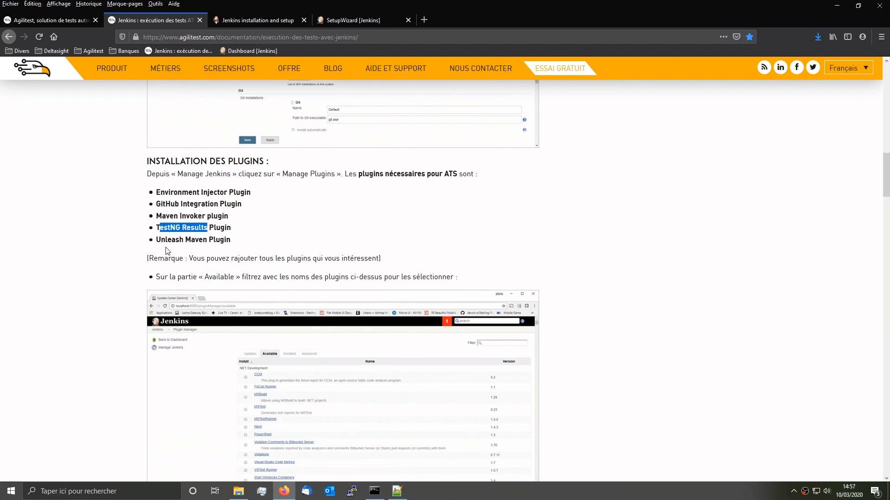
pyautogui.moveTo(156, 239); pyautogui.dragTo(207, 239)
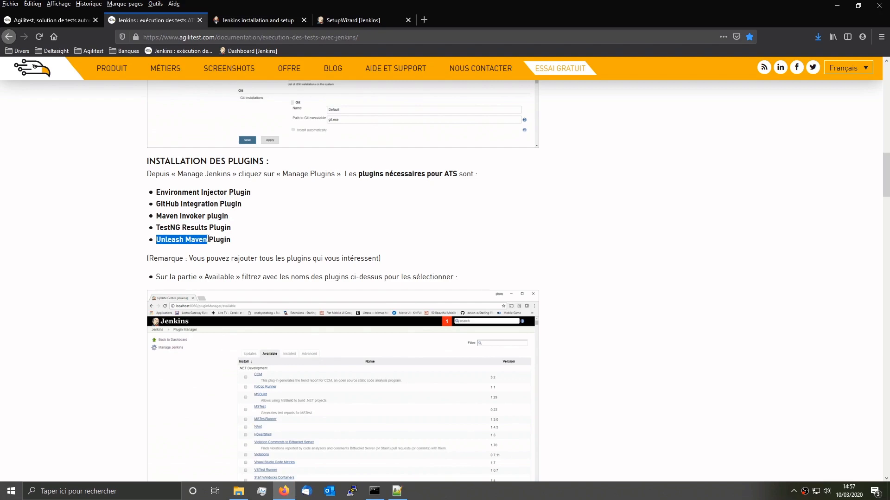
# Step: Return to the Jenkins plugin installation progress with the console log in front
pyautogui.click(271, 247)
pyautogui.click(325, 20)
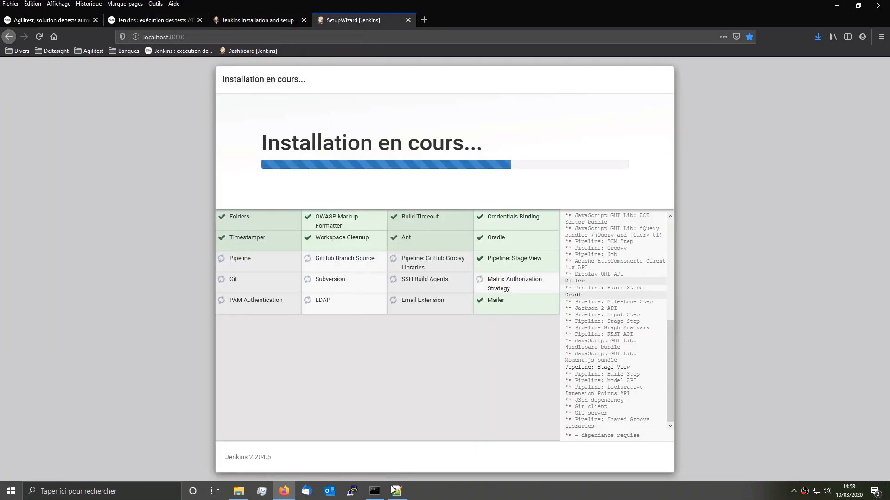
pyautogui.click(382, 492)
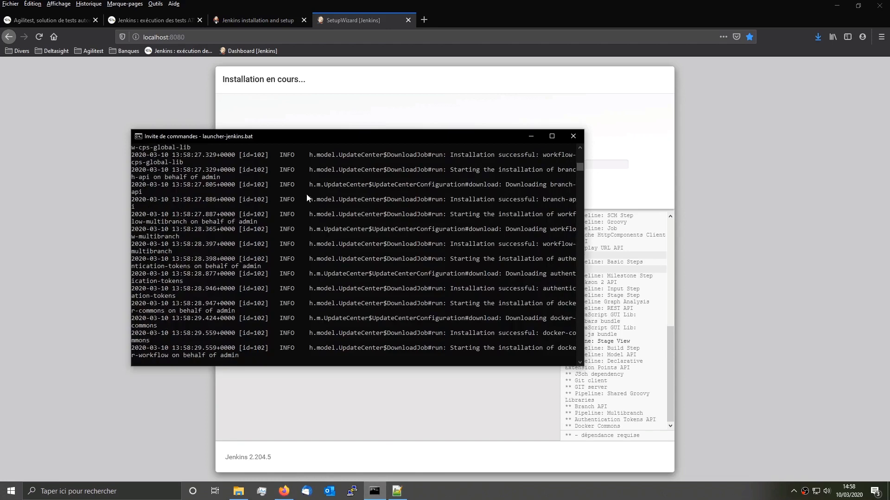
# Step: Reposition the console log, wait for the 71 plugins to install, then return to Firefox
pyautogui.moveTo(286, 137); pyautogui.dragTo(243, 180)
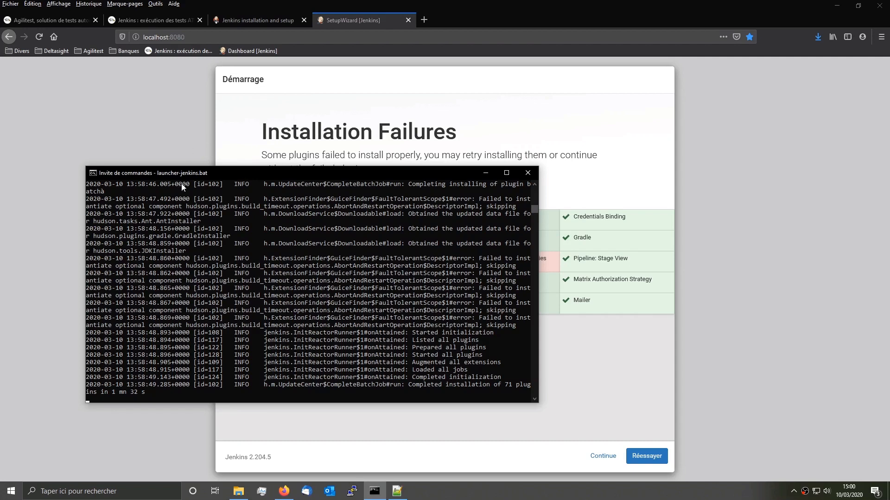
pyautogui.click(49, 278)
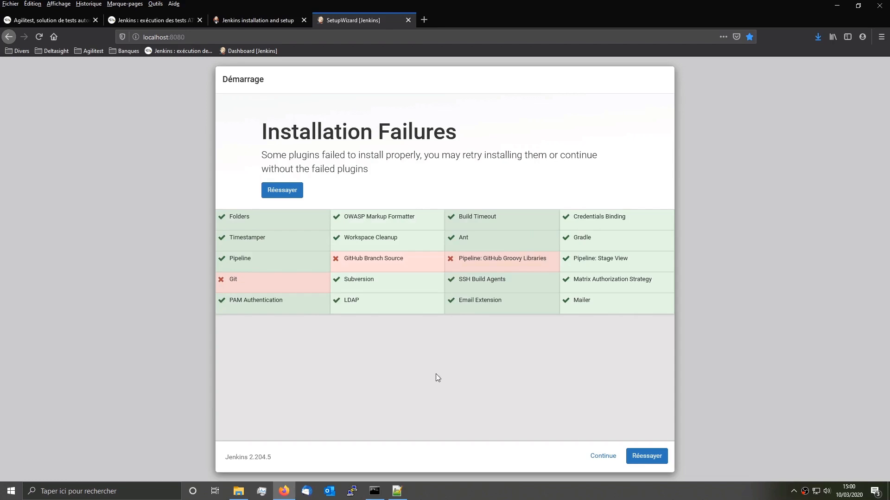
# Step: Skip the failed plugins and enter the first administrator's username and password with confirmation
pyautogui.click(598, 458)
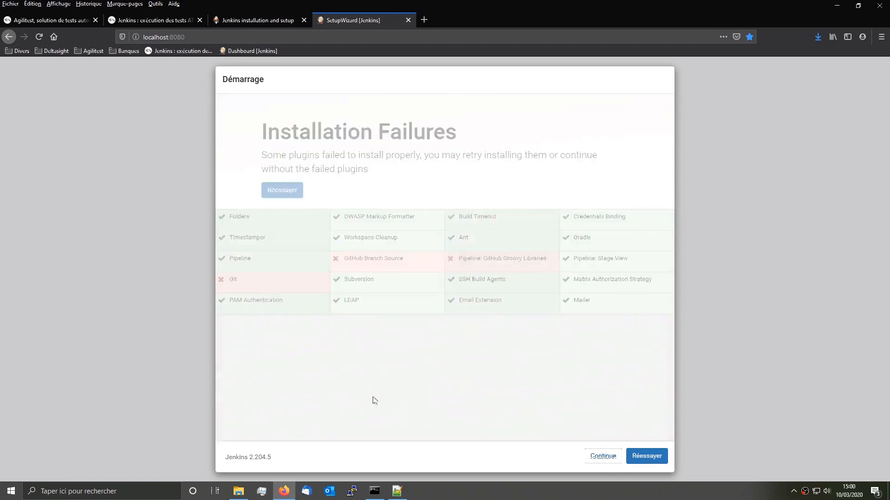
pyautogui.write('paul')
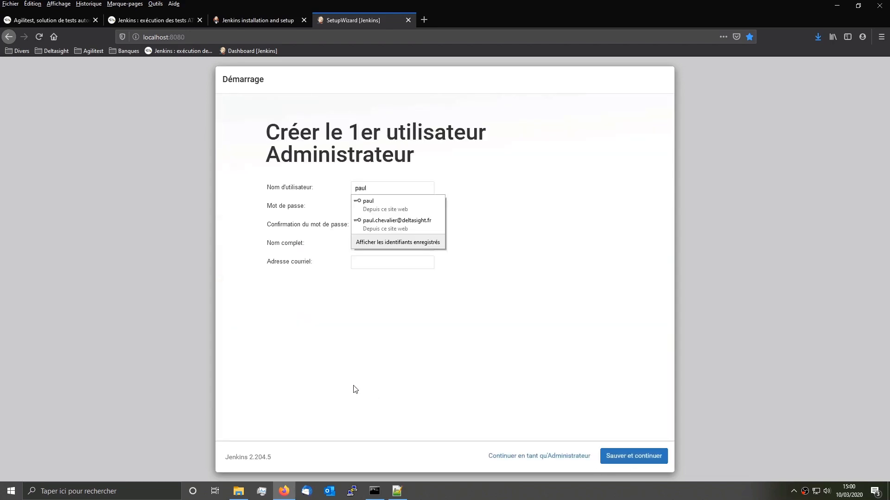
pyautogui.press('Escape')
pyautogui.click(362, 207)
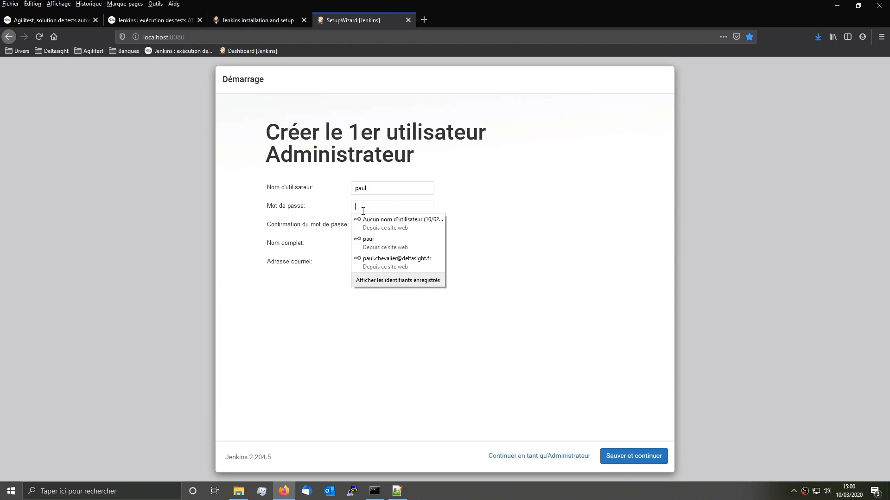
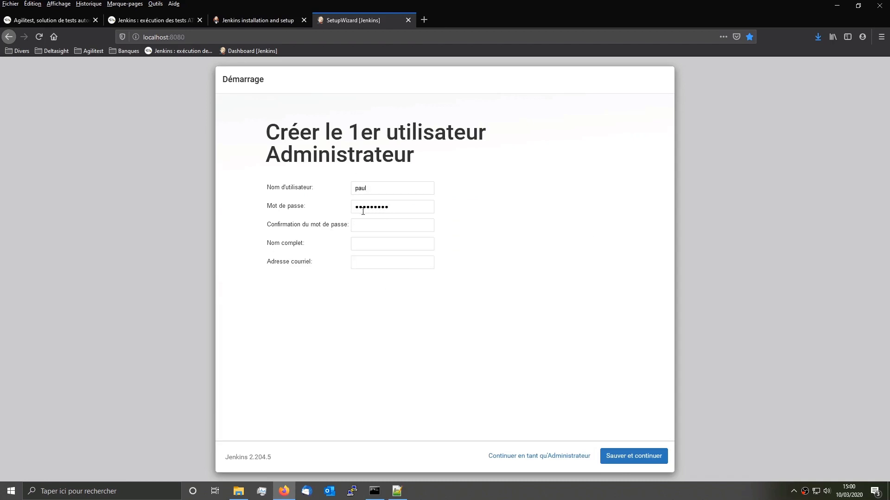
pyautogui.press('Tab')
# Step: Enter the administrator's full name and e-mail address, then save the account
pyautogui.click(412, 246)
pyautogui.press('Tab')
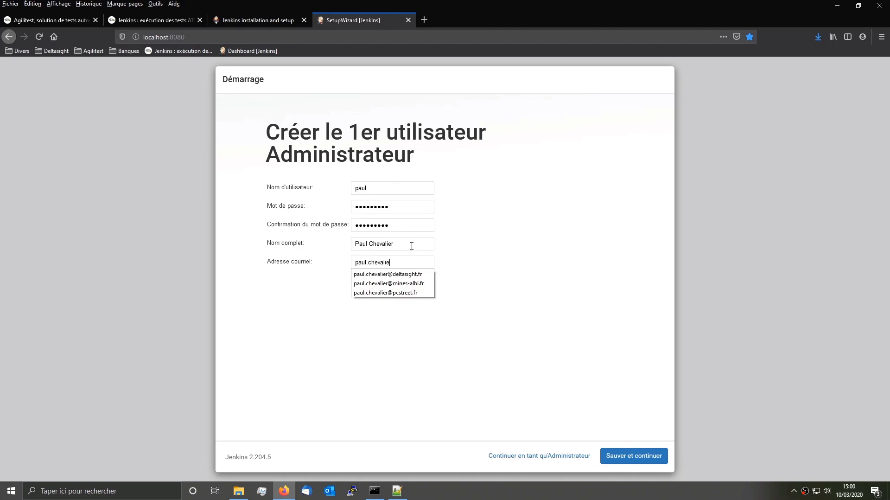
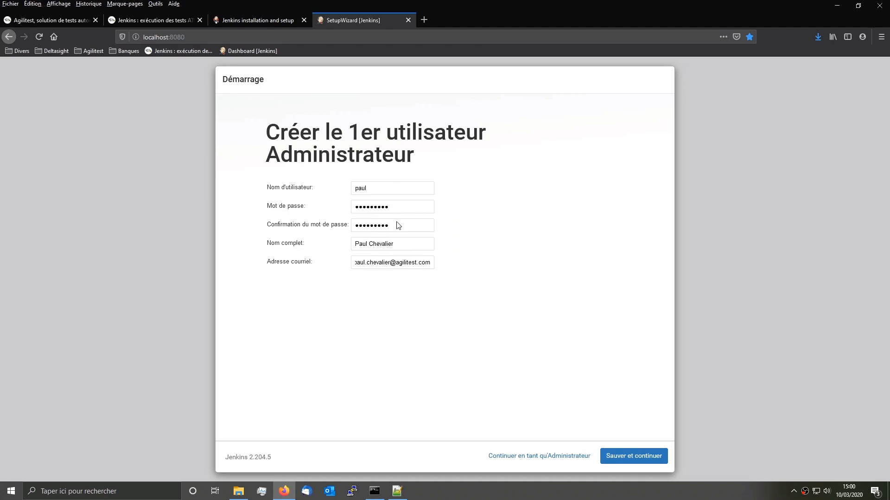
pyautogui.click(645, 455)
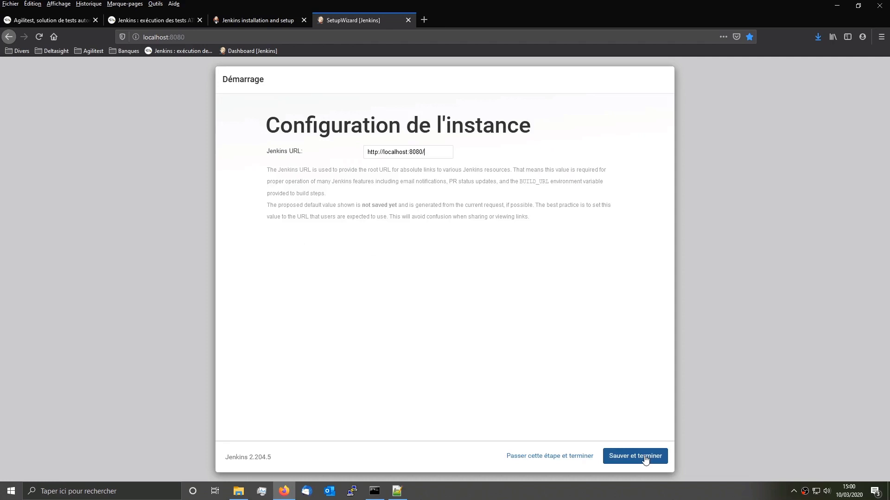
pyautogui.moveTo(431, 152); pyautogui.dragTo(357, 151)
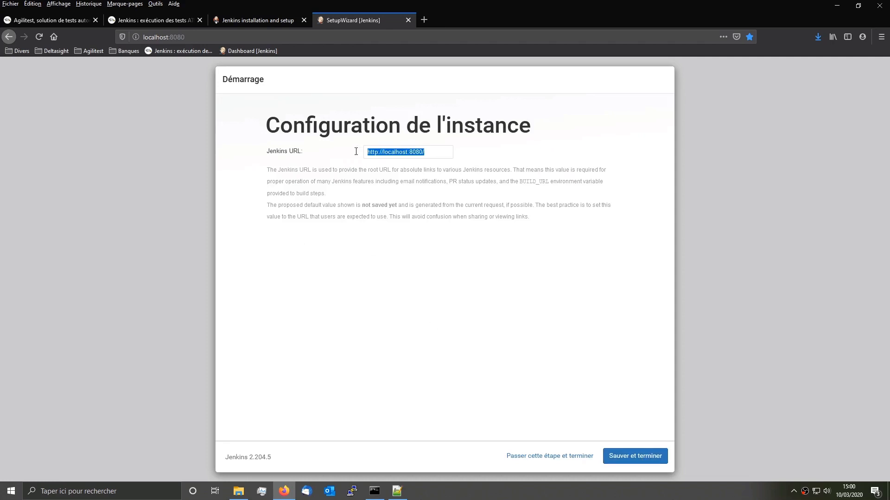
pyautogui.click(633, 459)
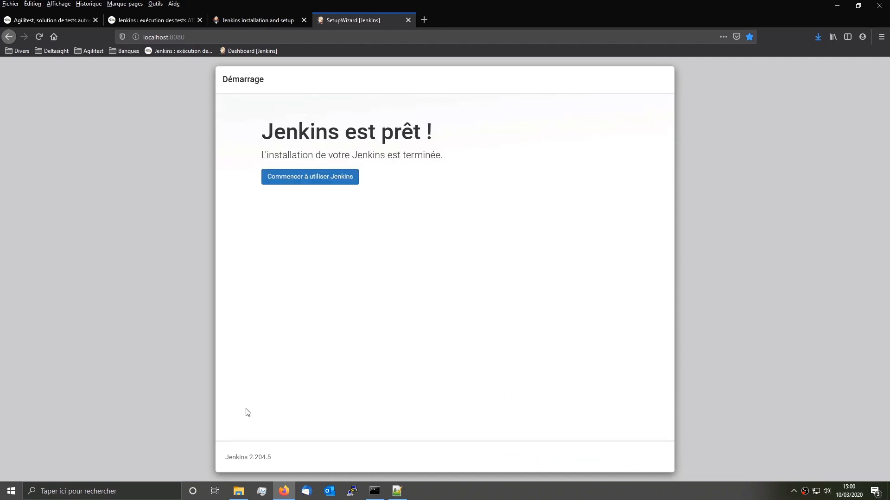
pyautogui.click(285, 176)
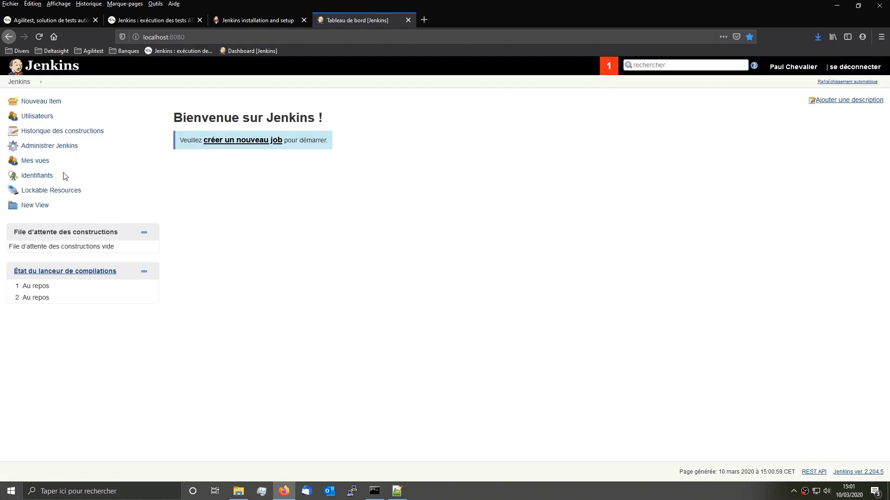
# Step: Show the Available plugins list in Jenkins plugin management
pyautogui.click(65, 147)
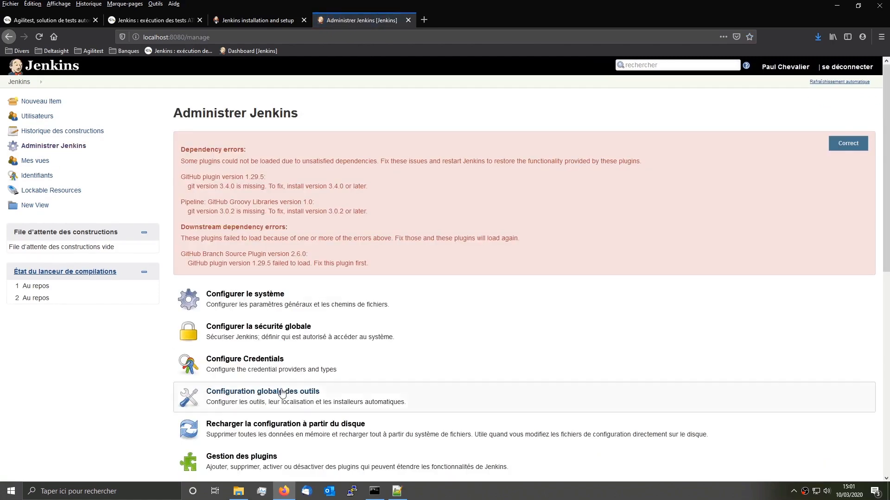
pyautogui.click(267, 456)
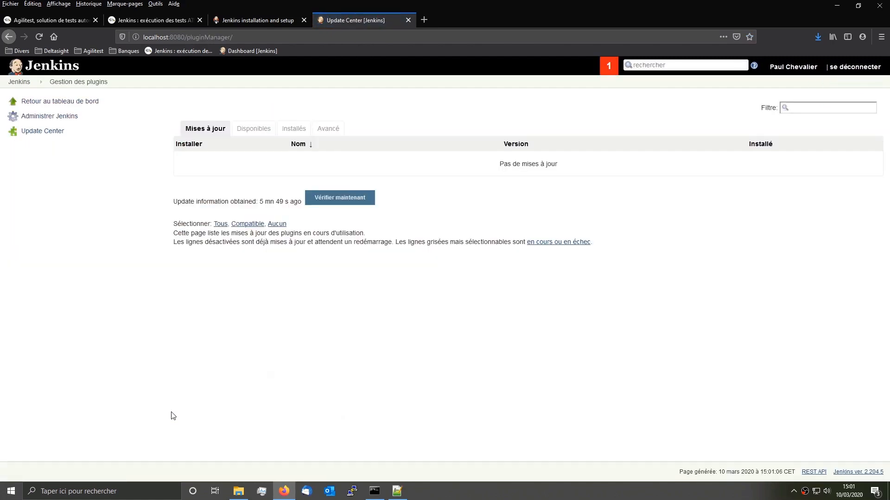
pyautogui.click(258, 131)
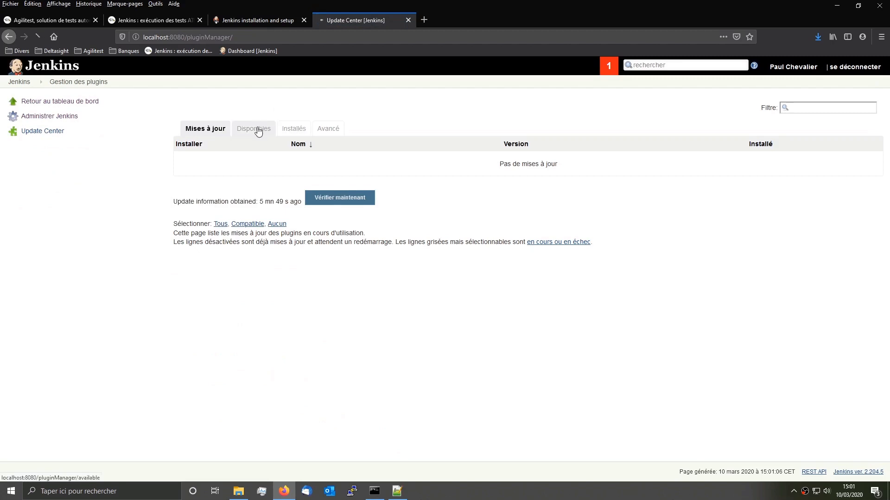
pyautogui.hotkey('ctrl', 'f')
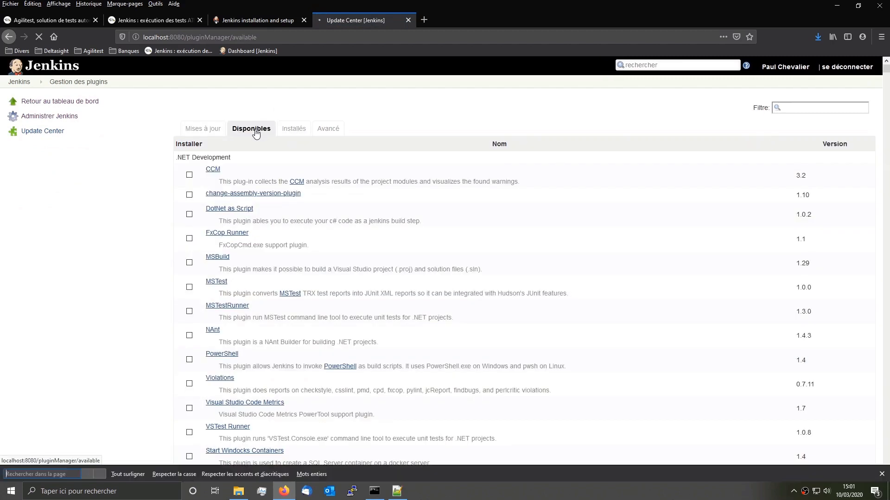
# Step: Find and tick the Environment Injector plugin for installation
pyautogui.write('Environ')
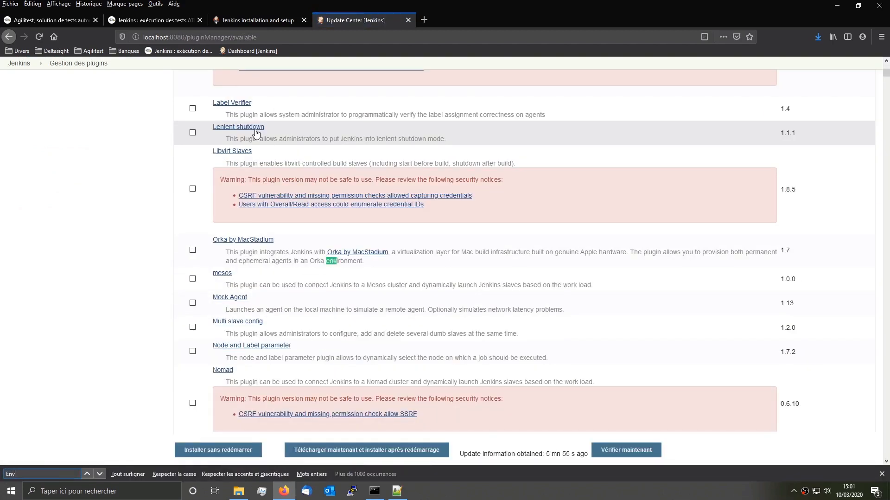
pyautogui.click(103, 475)
pyautogui.click(104, 474)
pyautogui.click(104, 475)
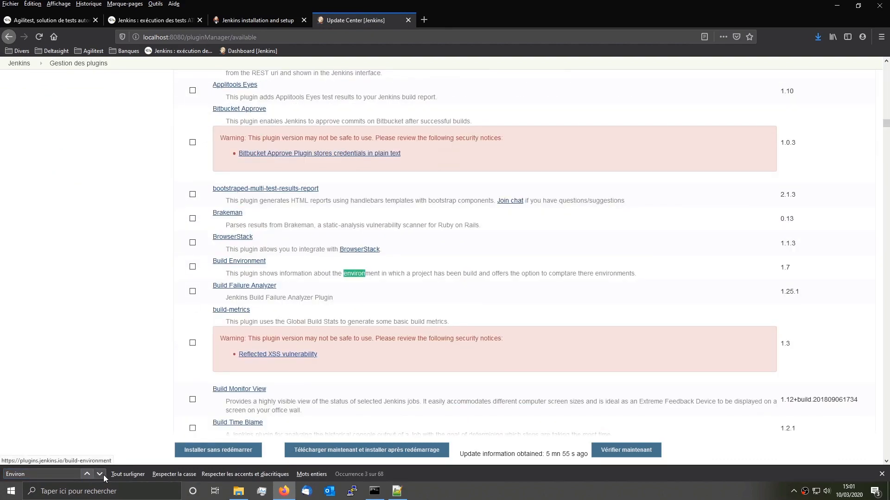
pyautogui.click(103, 475)
pyautogui.click(100, 474)
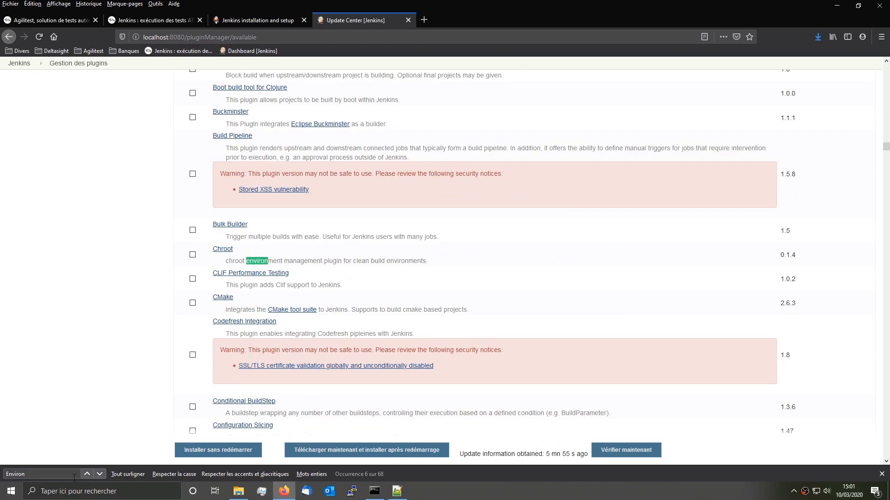
pyautogui.write('ment In')
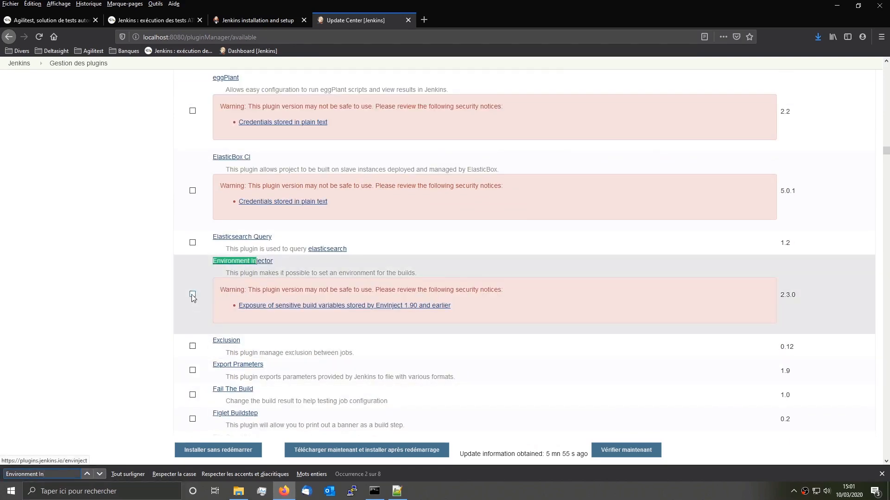
pyautogui.click(193, 294)
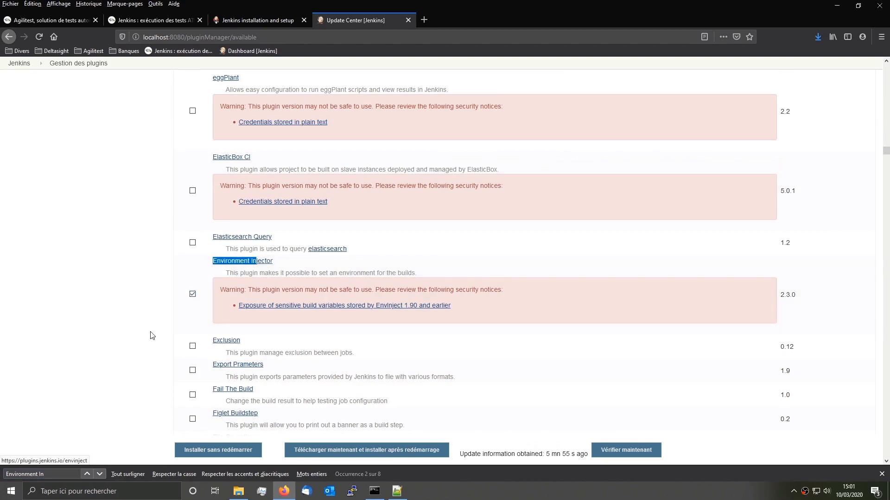
# Step: Tick the GitHub Integration and Maven Invoker plugins
pyautogui.moveTo(58, 476); pyautogui.dragTo(2, 478)
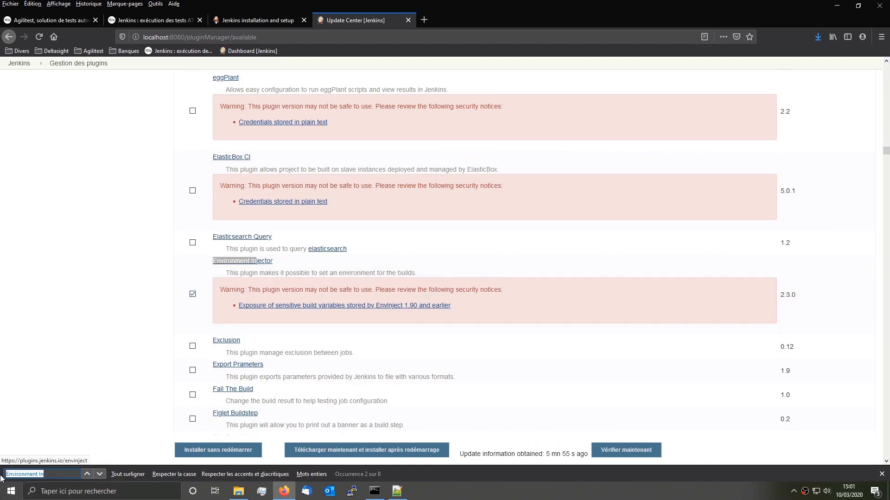
pyautogui.write('github')
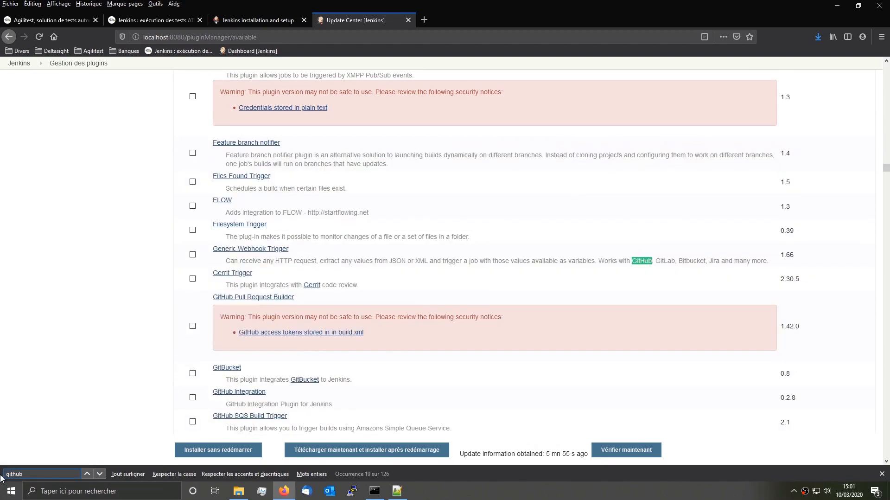
pyautogui.write(' integ')
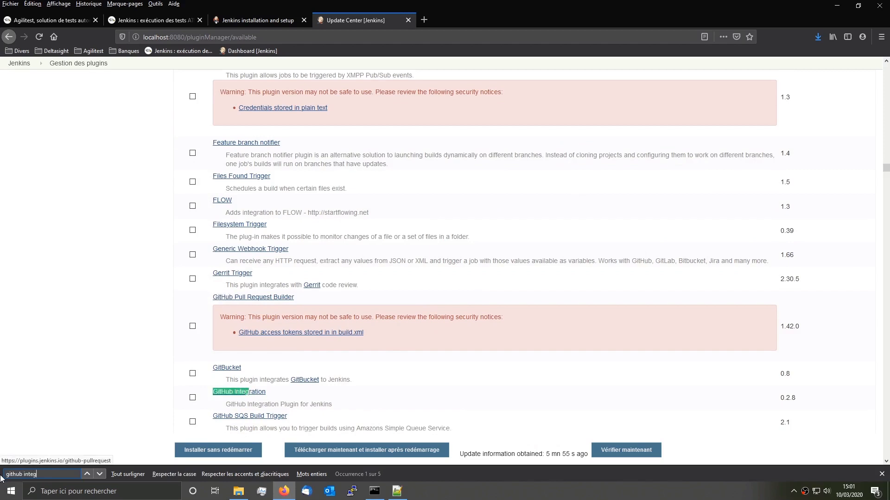
pyautogui.click(193, 397)
pyautogui.hotkey('ctrl', 'f')
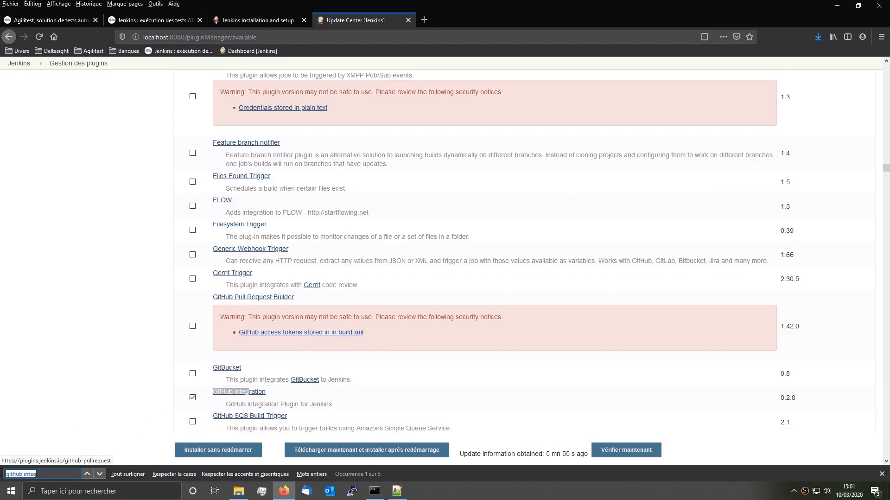
pyautogui.write('v')
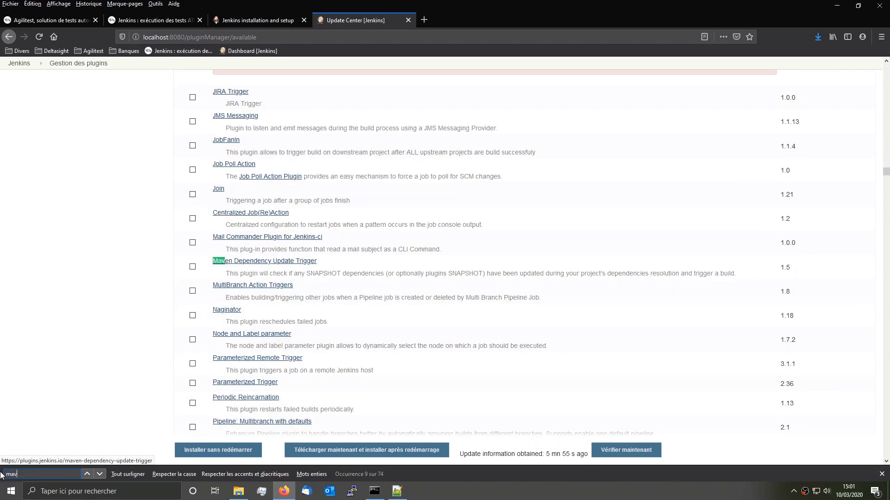
pyautogui.write('en inv')
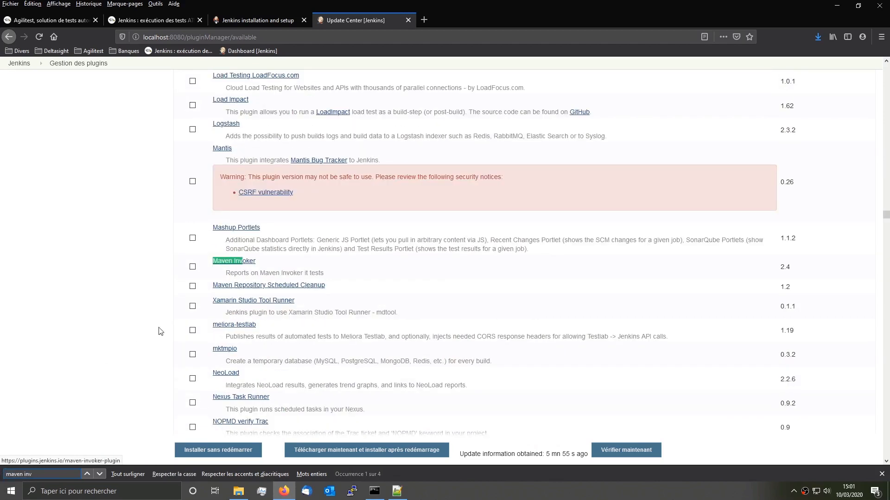
pyautogui.click(192, 266)
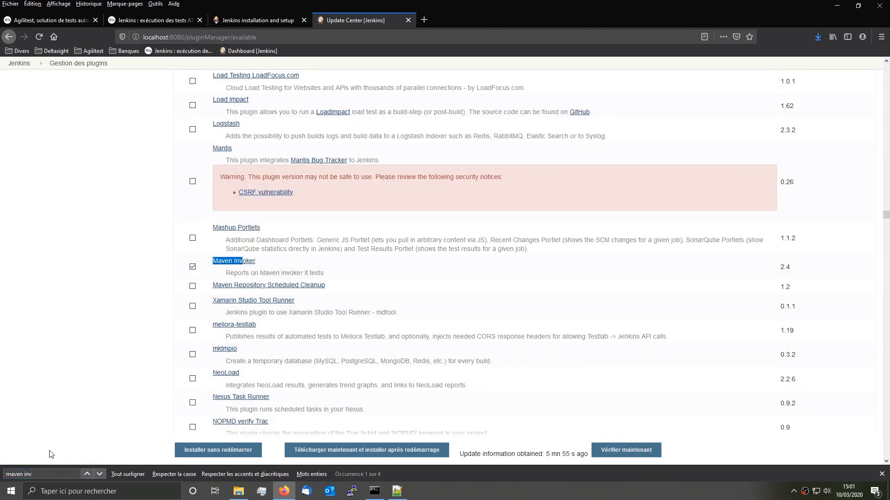
# Step: Search for and tick the TestNG Results plugin
pyautogui.click(48, 470)
pyautogui.press('BackSpace')
pyautogui.press('BackSpace')
pyautogui.press('BackSpace')
pyautogui.write('un')
pyautogui.press('BackSpace')
pyautogui.press('BackSpace')
pyautogui.press('BackSpace')
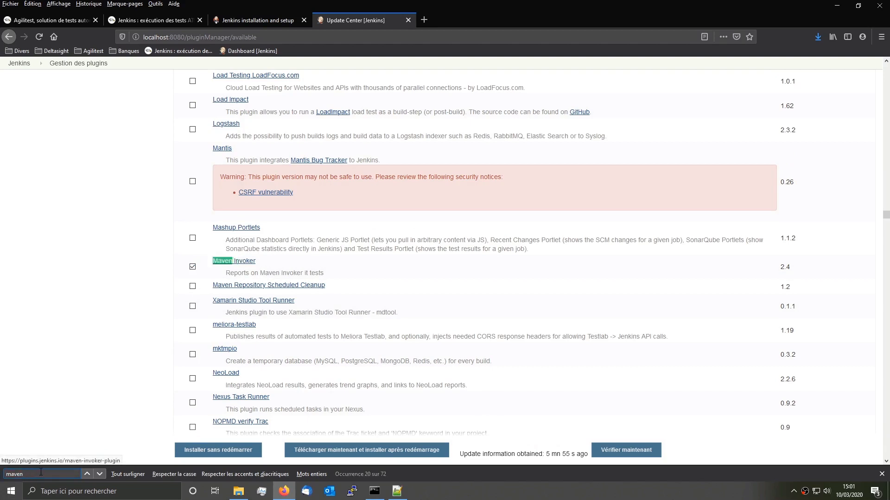
pyautogui.doubleClick(41, 472)
pyautogui.write('testngt')
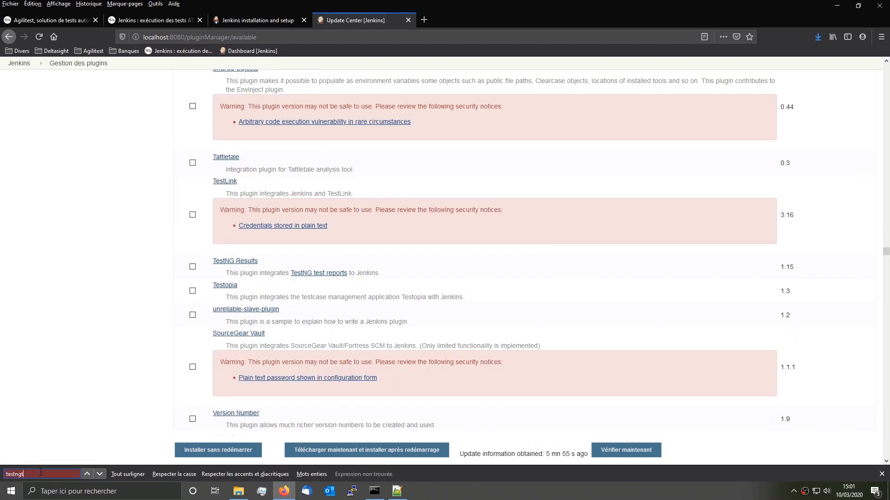
pyautogui.press('BackSpace')
pyautogui.press('BackSpace')
pyautogui.write('g')
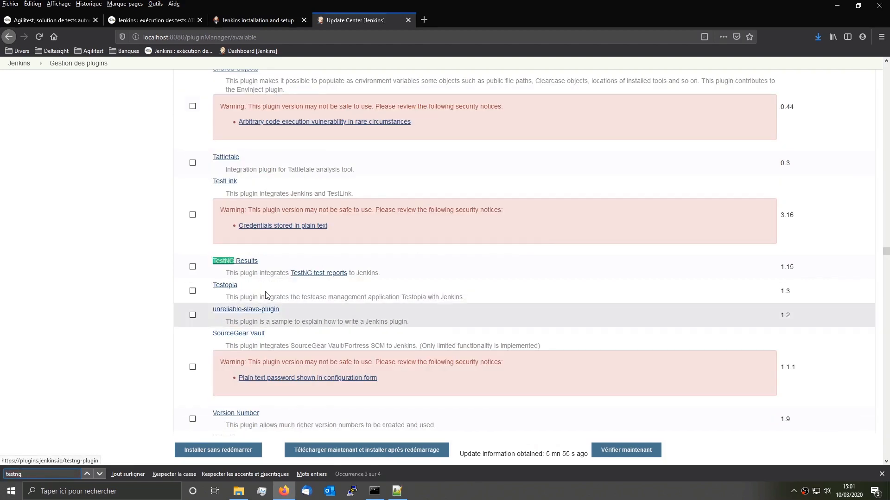
pyautogui.click(193, 267)
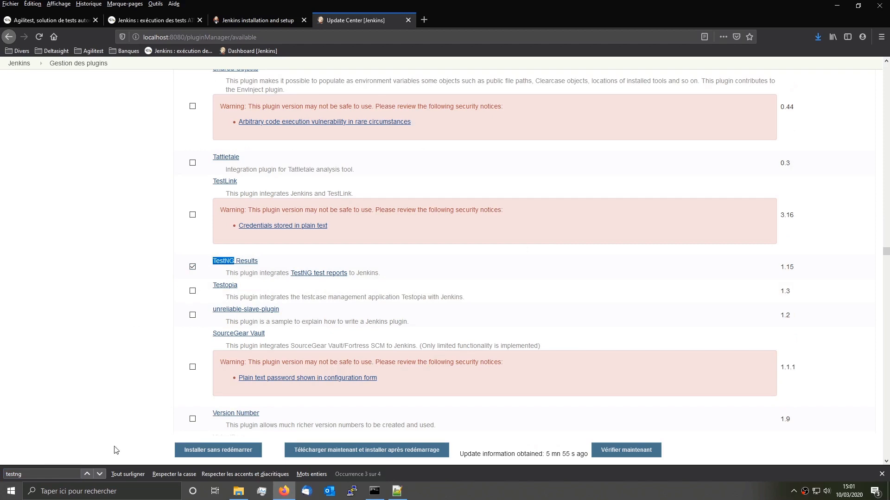
# Step: Tick the Unleash Maven and Locale plugins, then close the find bar
pyautogui.doubleClick(2, 473)
pyautogui.write('unle')
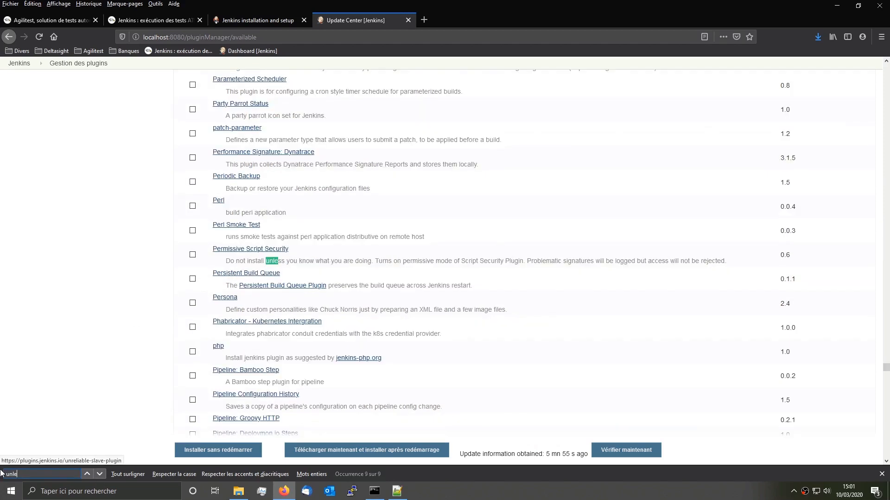
pyautogui.write('ash ma')
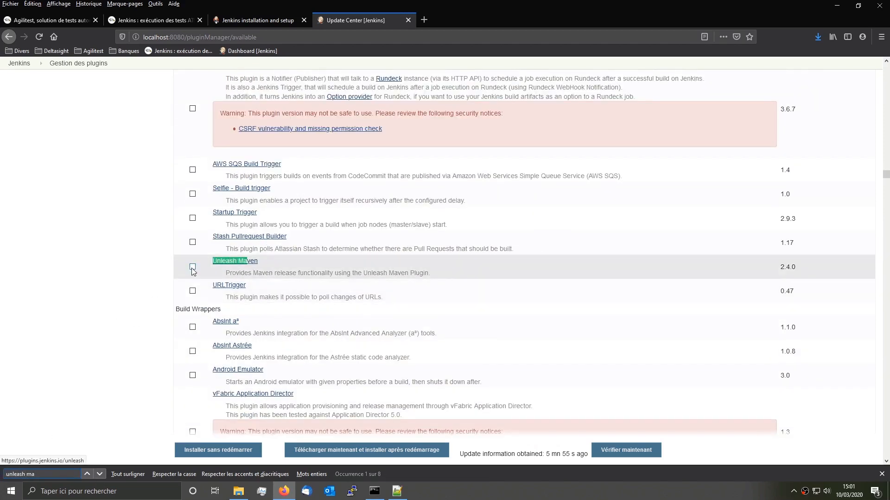
pyautogui.click(192, 267)
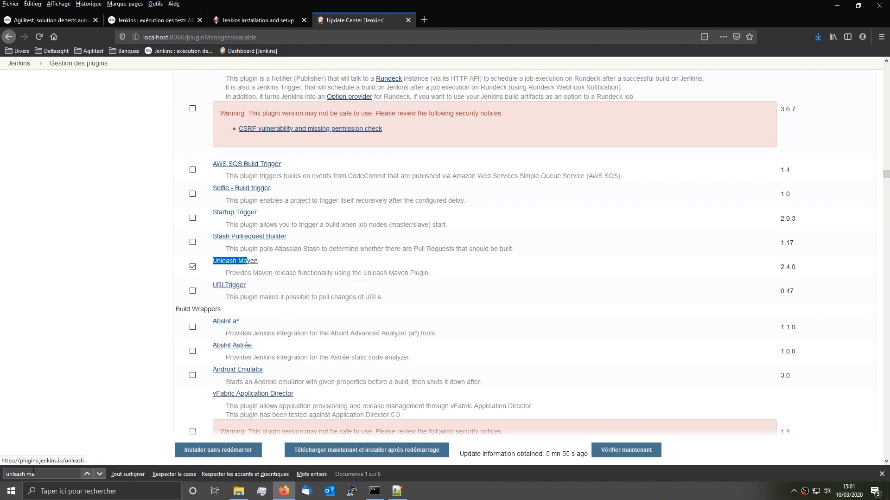
pyautogui.press('BackSpace')
pyautogui.press('BackSpace')
pyautogui.press('BackSpace')
pyautogui.press('BackSpace')
pyautogui.press('BackSpace')
pyautogui.press('BackSpace')
pyautogui.press('BackSpace')
pyautogui.press('BackSpace')
pyautogui.press('BackSpace')
pyautogui.press('BackSpace')
pyautogui.write('loca')
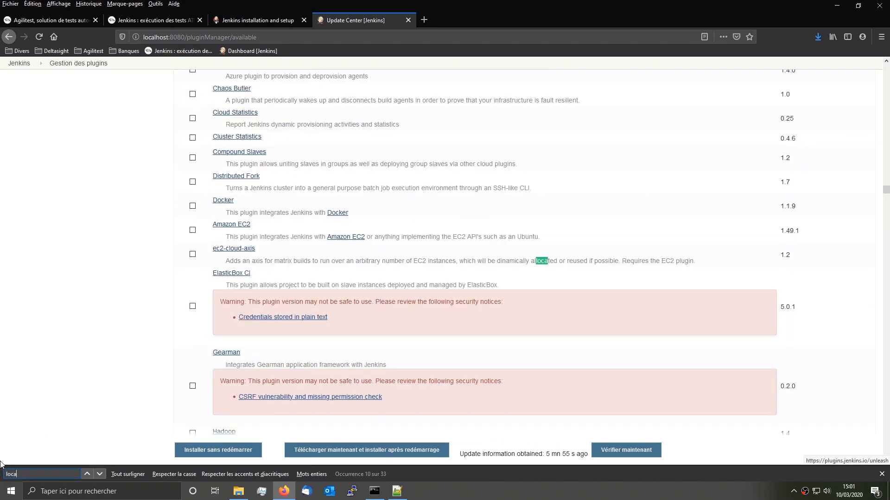
pyautogui.write('le')
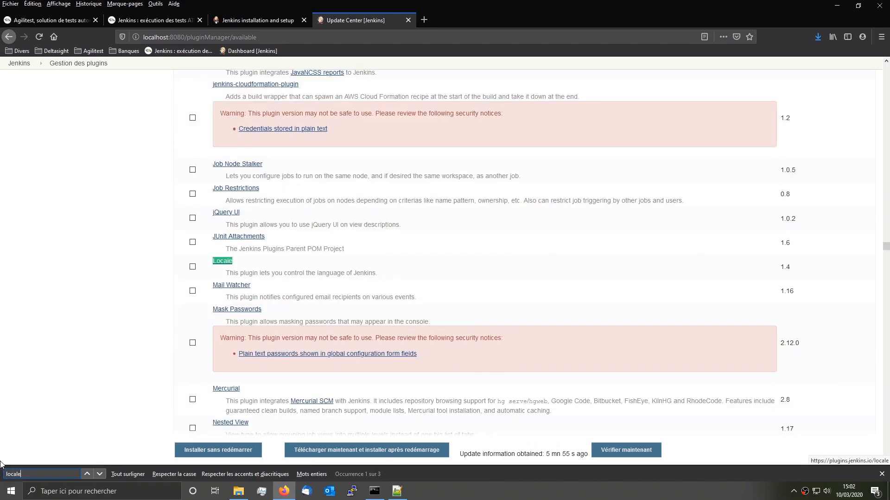
pyautogui.click(193, 266)
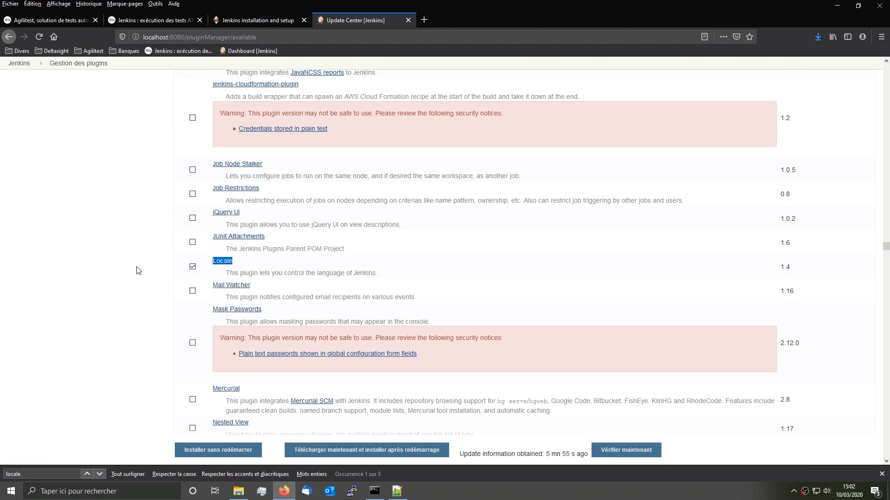
pyautogui.click(883, 474)
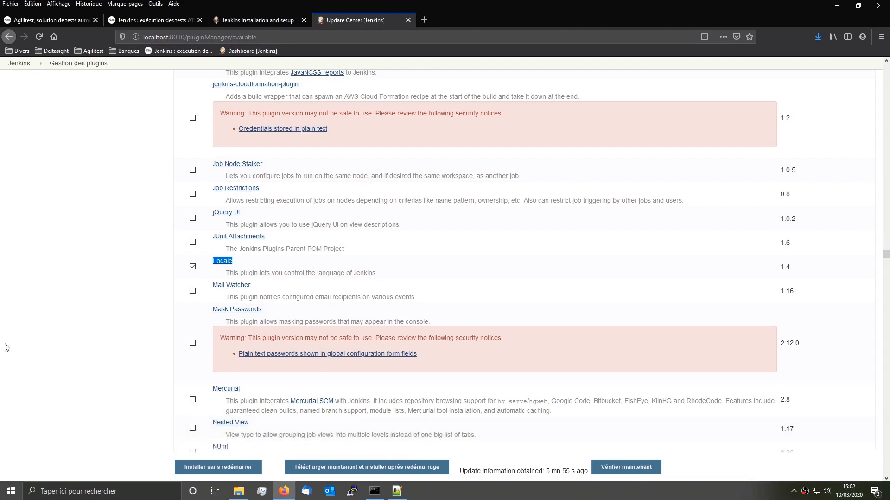
# Step: Install the six checked plugins without restarting; all succeed except GitHub Integration
pyautogui.click(211, 469)
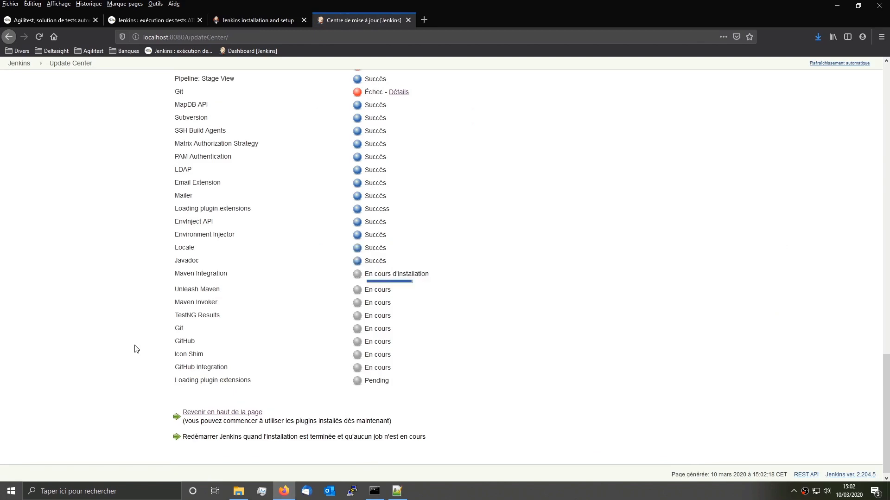
pyautogui.scroll(6, 137, 349)
pyautogui.scroll(10, 137, 350)
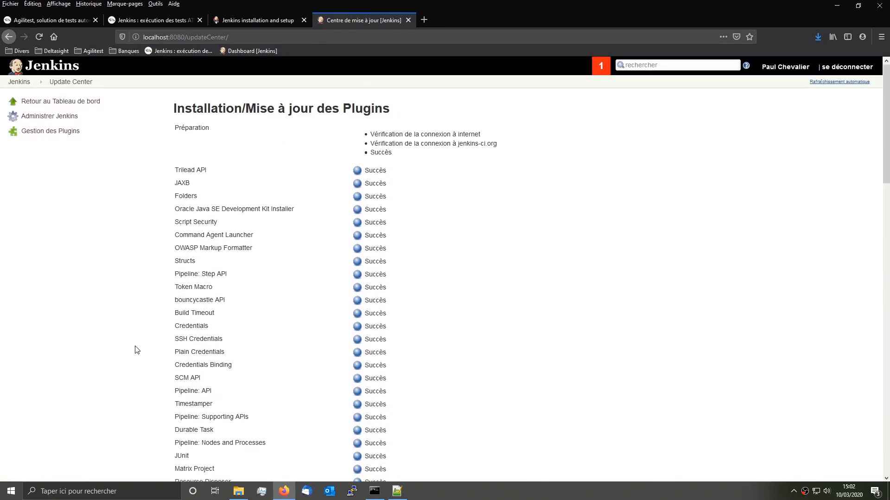
pyautogui.scroll(-15, 137, 349)
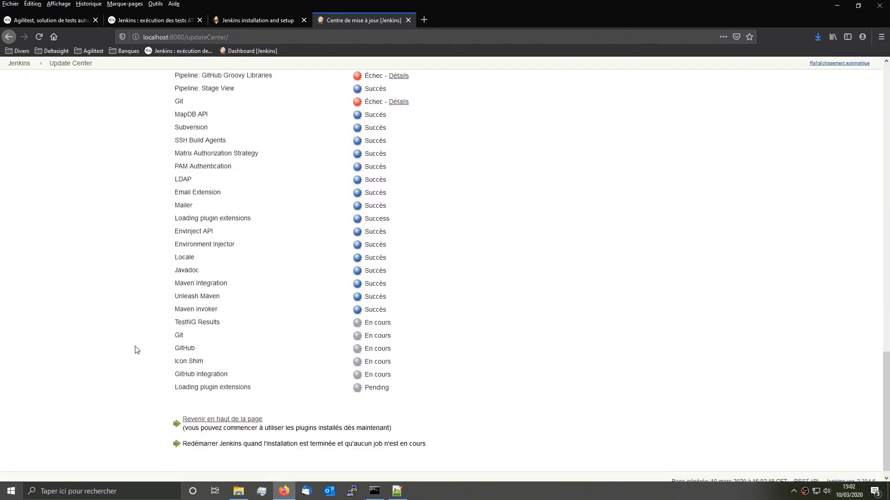
pyautogui.scroll(4, 137, 350)
pyautogui.scroll(-1, 136, 349)
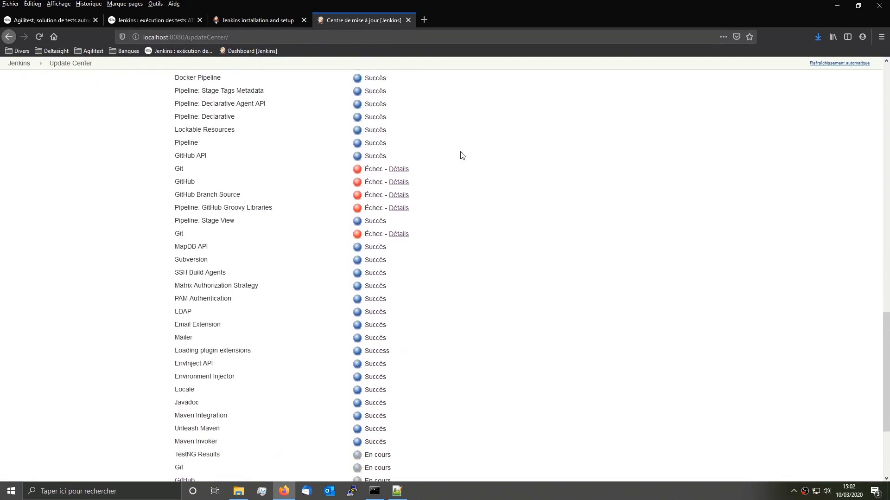
pyautogui.scroll(1, 468, 133)
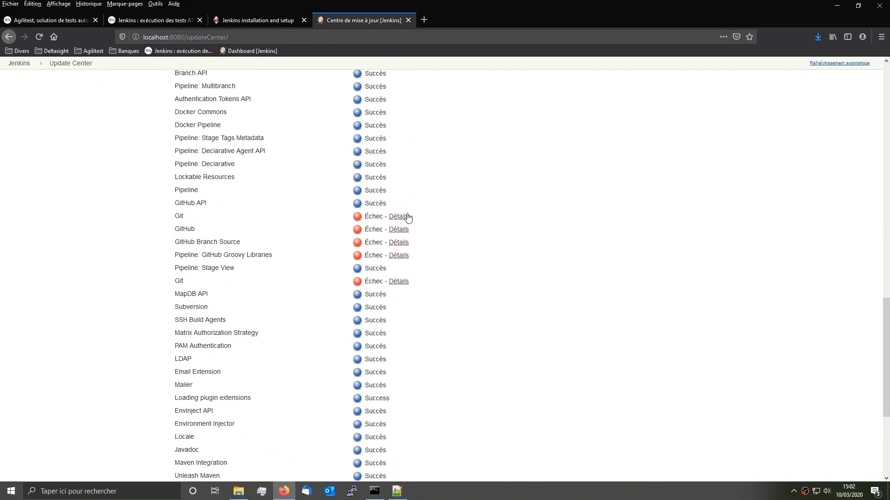
pyautogui.scroll(1, 407, 219)
pyautogui.scroll(-5, 404, 223)
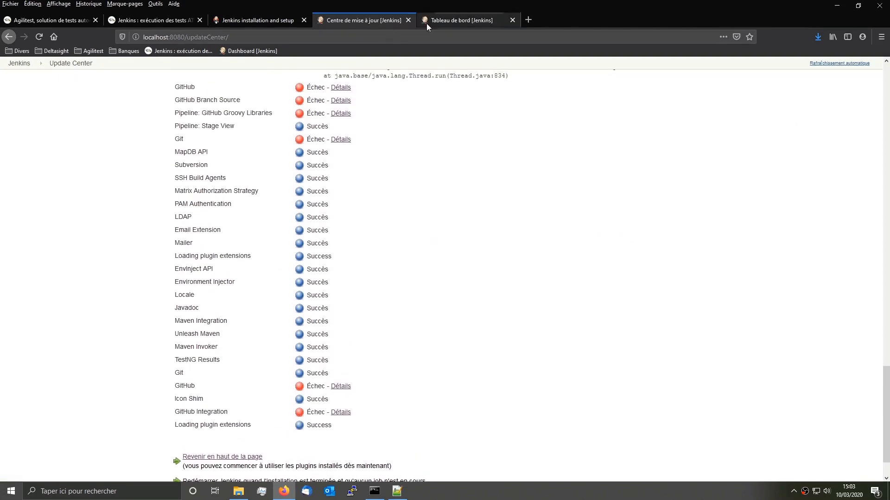
# Step: Force default language en for all users in Configure System and save
pyautogui.click(228, 457)
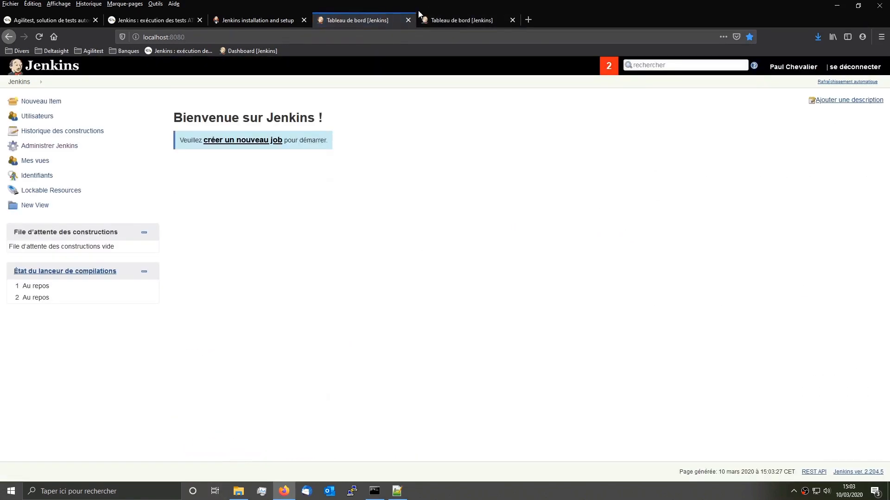
pyautogui.click(513, 20)
pyautogui.click(68, 148)
pyautogui.scroll(-2, 286, 385)
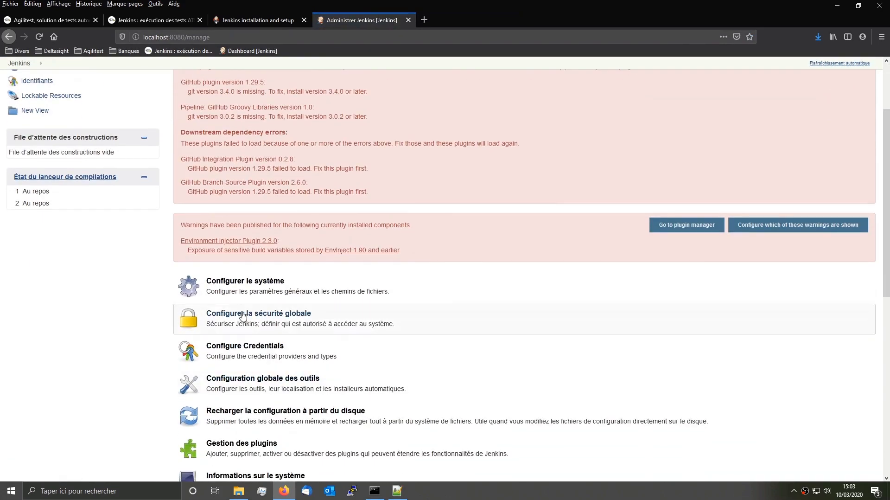
pyautogui.click(180, 299)
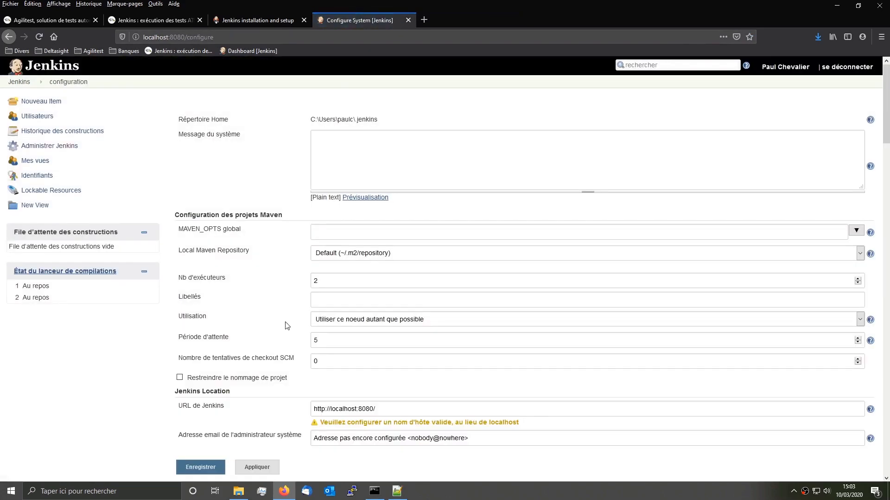
pyautogui.scroll(-6, 269, 327)
pyautogui.scroll(-1, 267, 329)
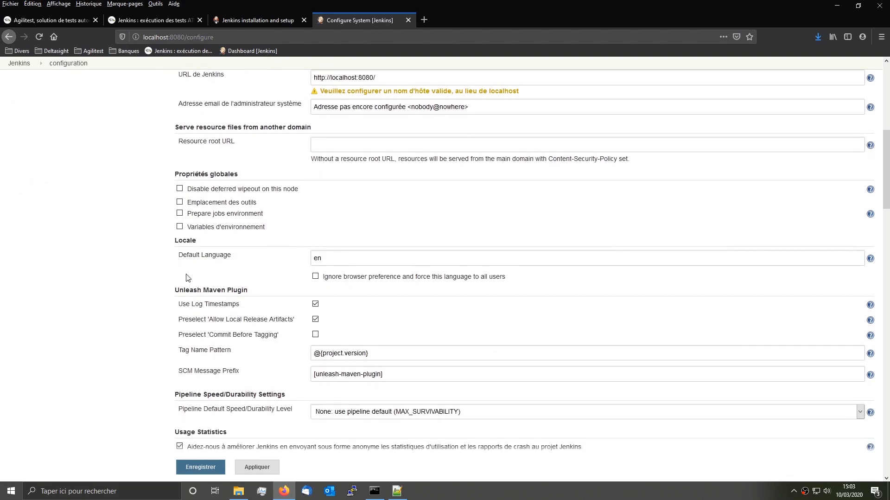
pyautogui.click(223, 464)
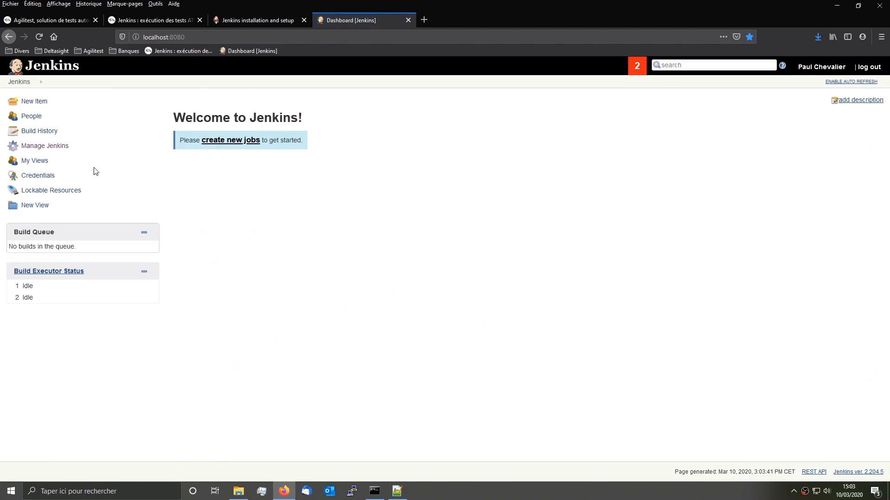
pyautogui.click(48, 146)
# Step: Enable global Environment variables in Configure System and add an ATS_HOME entry
pyautogui.click(262, 382)
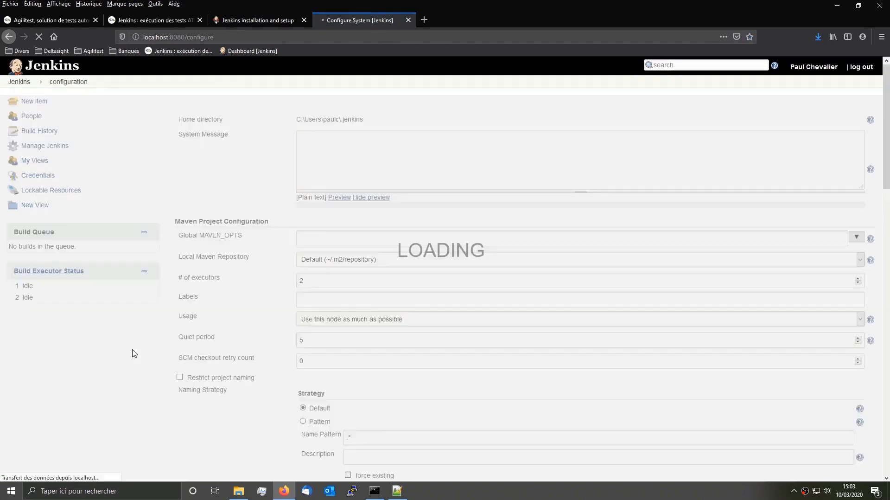
pyautogui.scroll(-10, 141, 345)
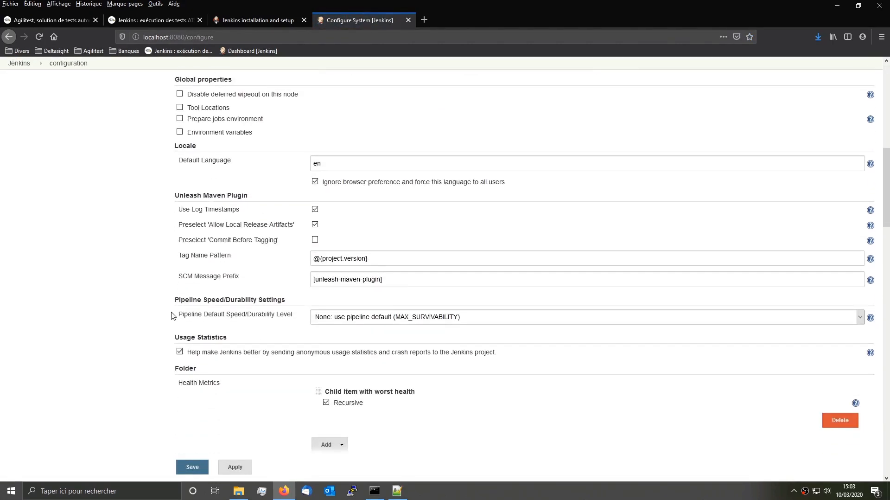
pyautogui.scroll(3, 170, 317)
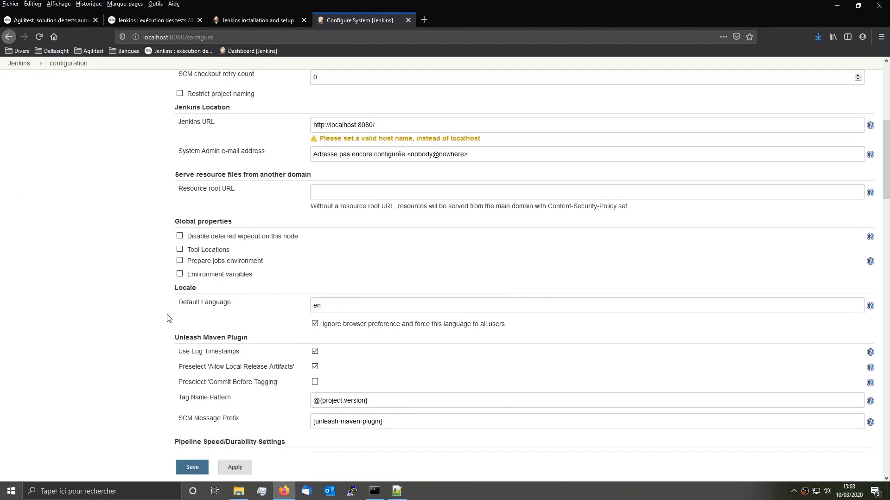
pyautogui.scroll(-8, 168, 318)
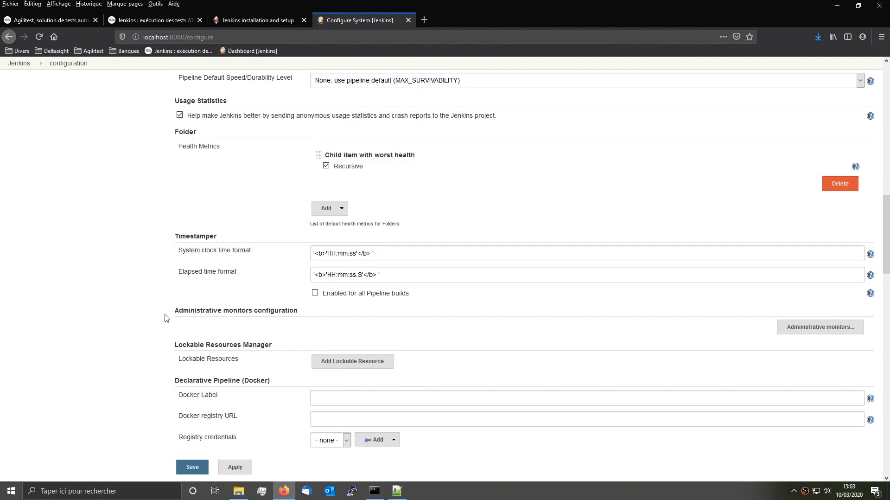
pyautogui.hotkey('ctrl', 'f')
pyautogui.write('envito')
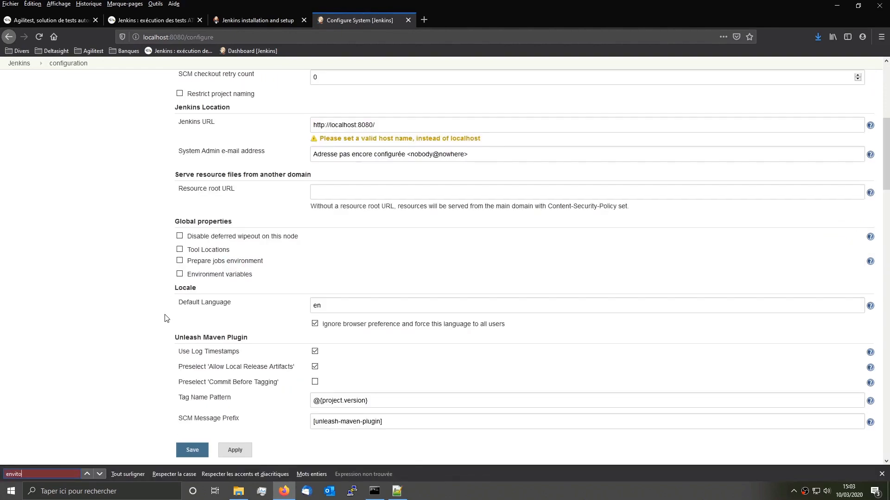
pyautogui.press('BackSpace')
pyautogui.click(99, 474)
pyautogui.click(100, 474)
pyautogui.click(100, 475)
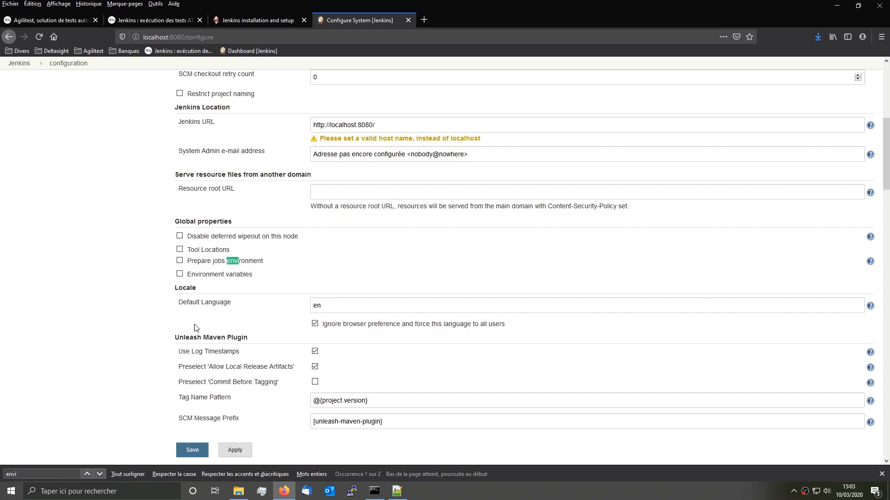
pyautogui.click(179, 274)
pyautogui.click(338, 299)
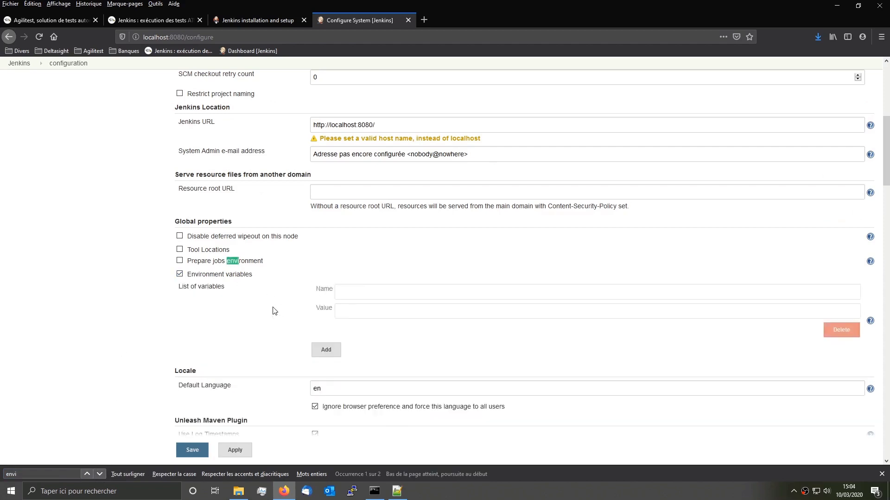
pyautogui.click(371, 289)
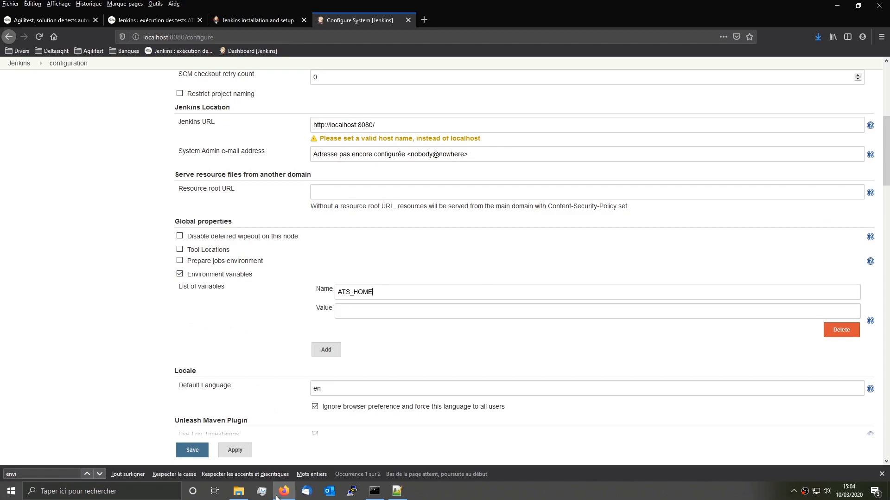
# Step: Paste the .actiontestscript folder path as the ATS_HOME value and save
pyautogui.click(238, 491)
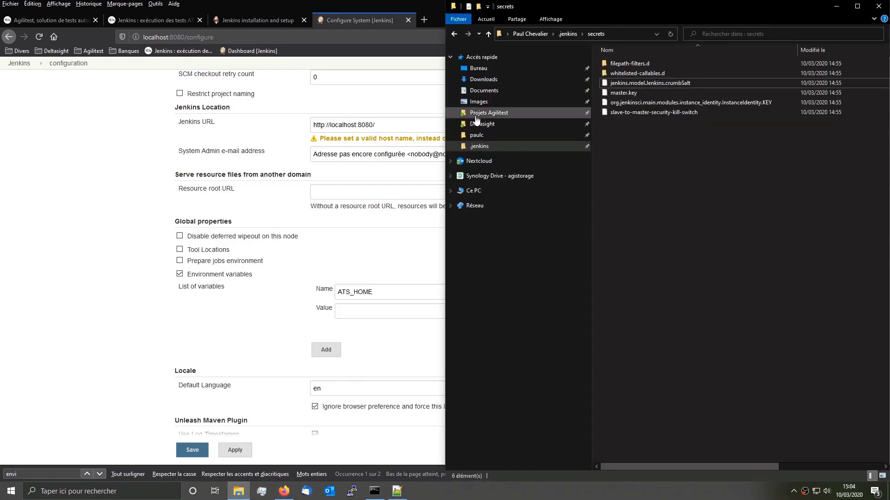
pyautogui.click(477, 135)
pyautogui.doubleClick(622, 70)
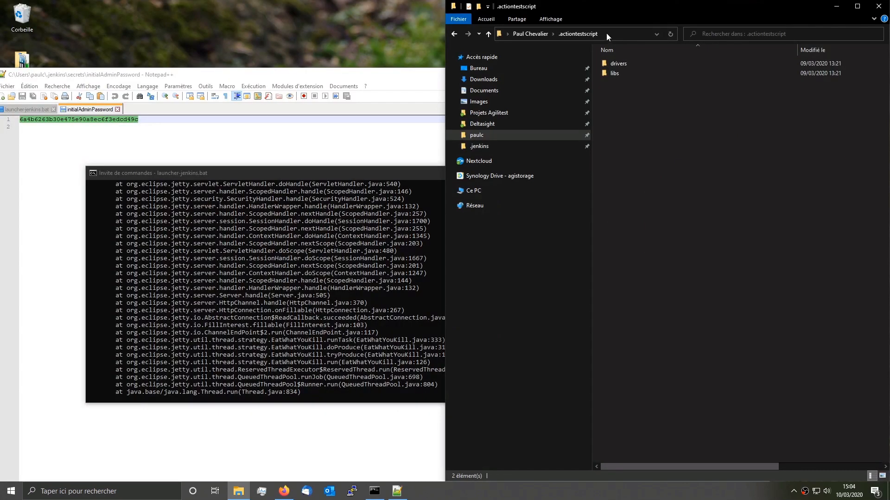
pyautogui.click(607, 35)
pyautogui.hotkey('ctrl', 'c')
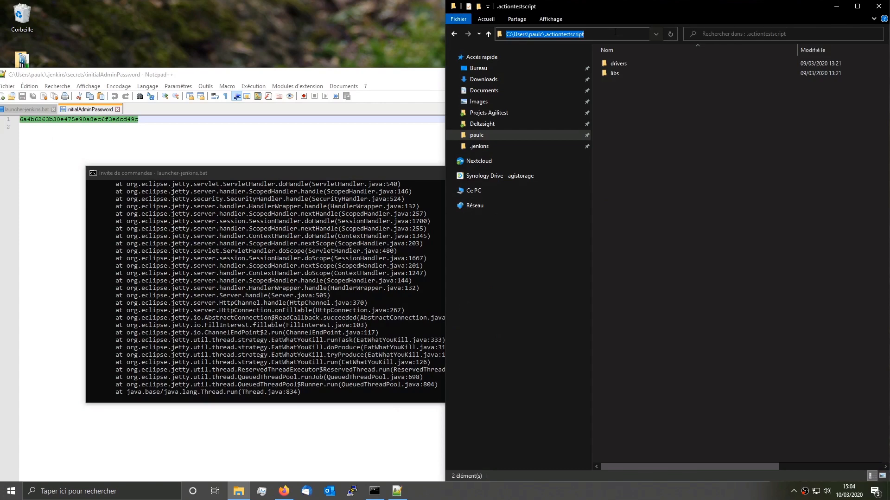
pyautogui.click(284, 490)
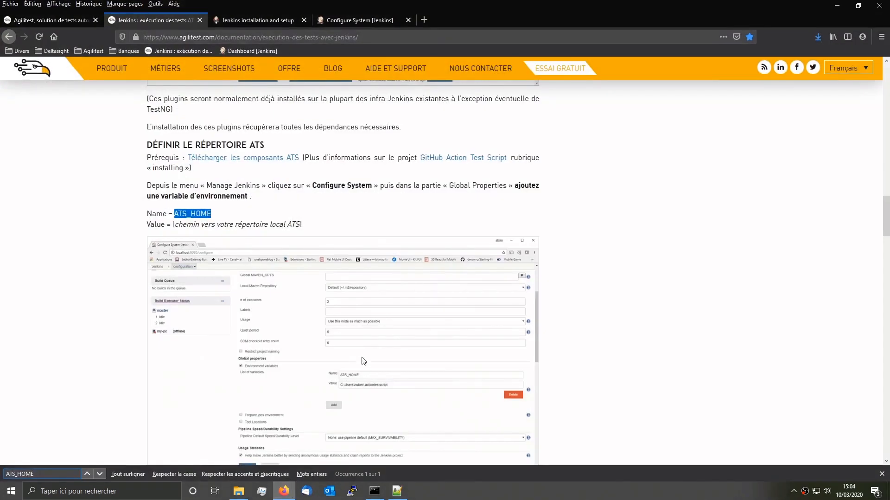
pyautogui.click(355, 21)
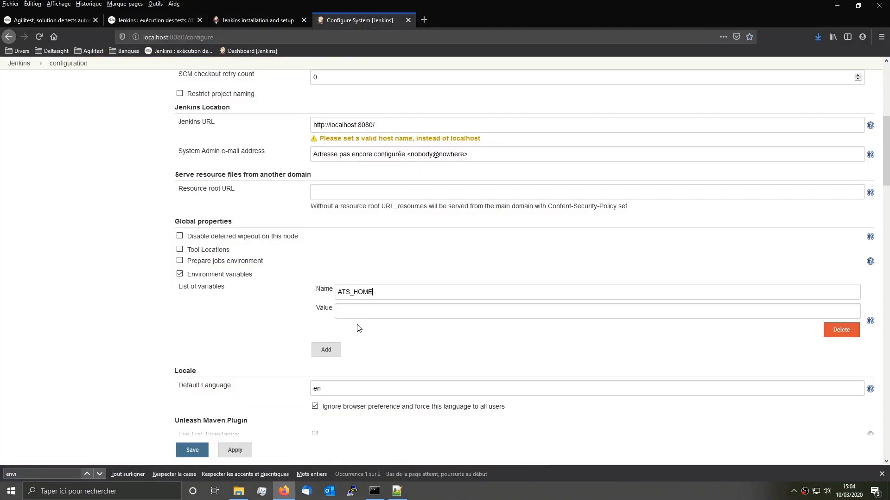
pyautogui.click(363, 311)
pyautogui.hotkey('ctrl', 'v')
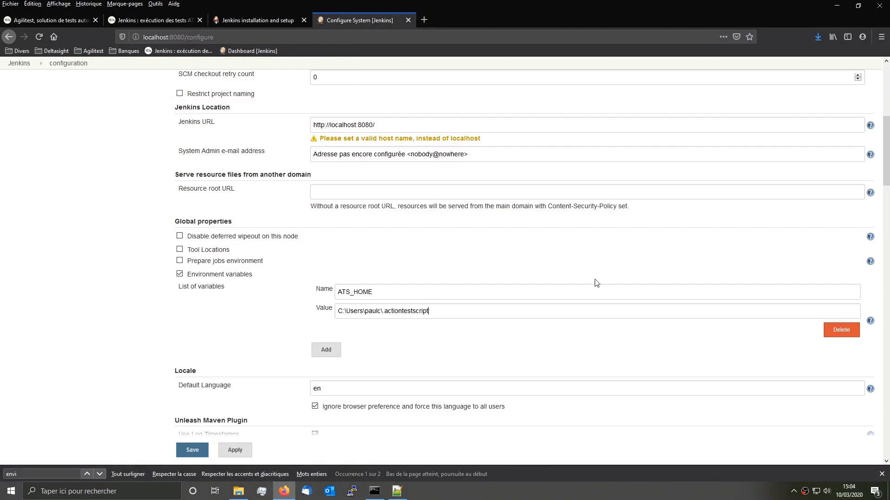
pyautogui.click(198, 449)
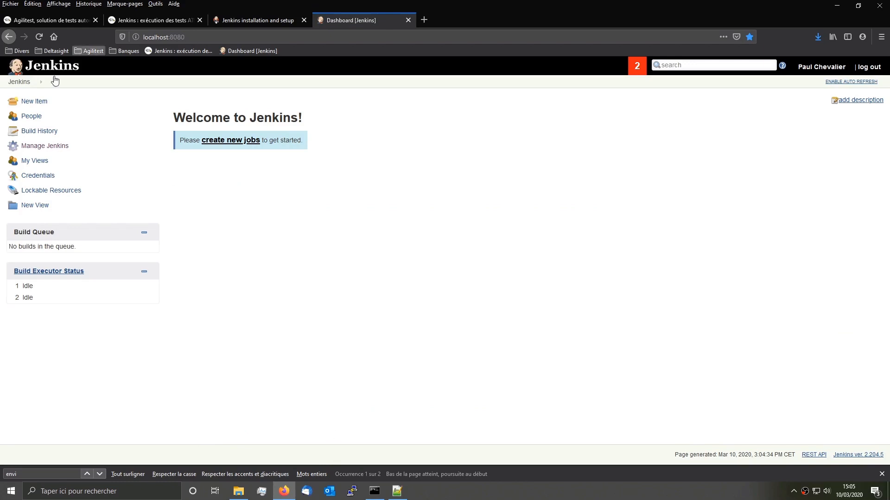
# Step: Open Global Tool Configuration and copy the .agilitest\tools\apache-maven-3.6.1\conf folder path
pyautogui.click(49, 149)
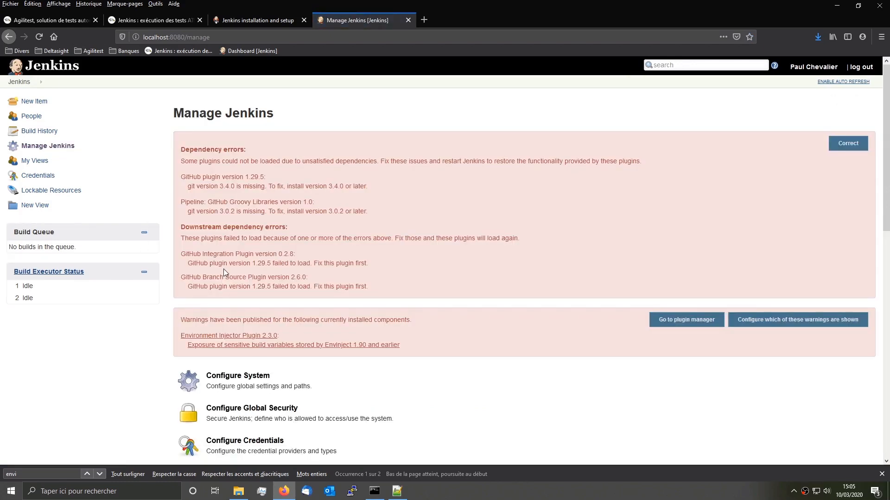
pyautogui.scroll(-4, 352, 333)
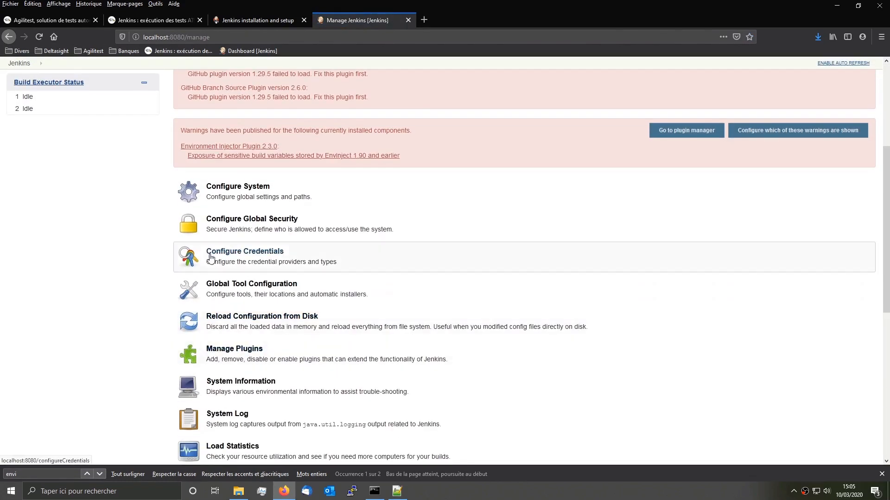
pyautogui.click(223, 290)
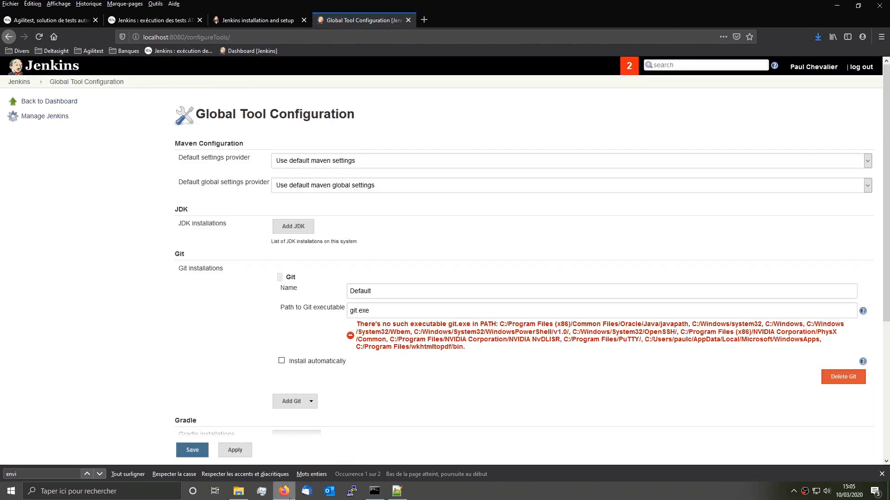
pyautogui.moveTo(237, 495)
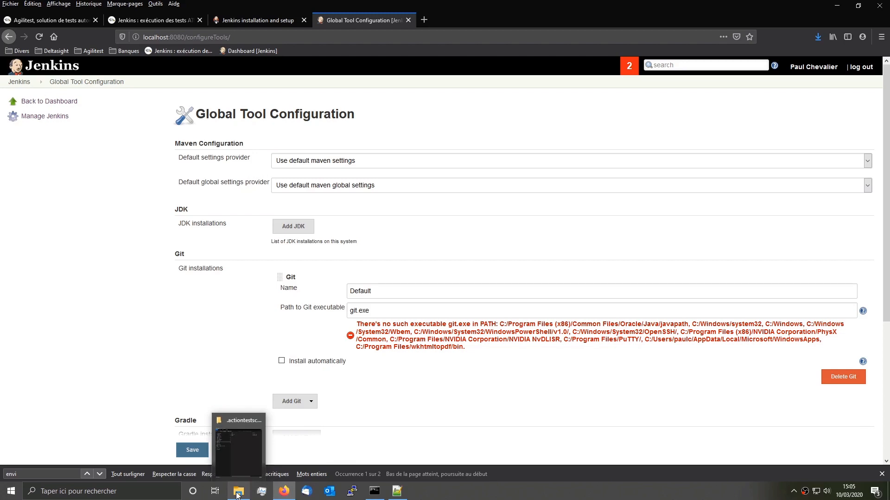
pyautogui.click(238, 495)
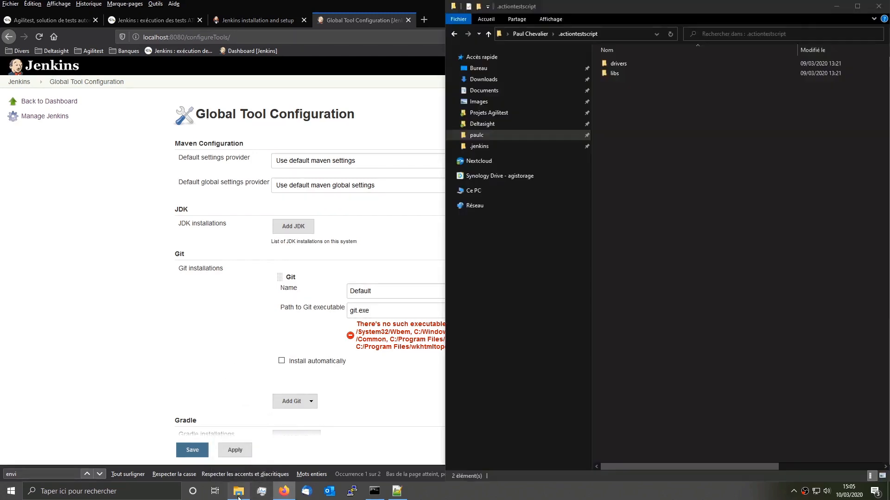
pyautogui.click(526, 34)
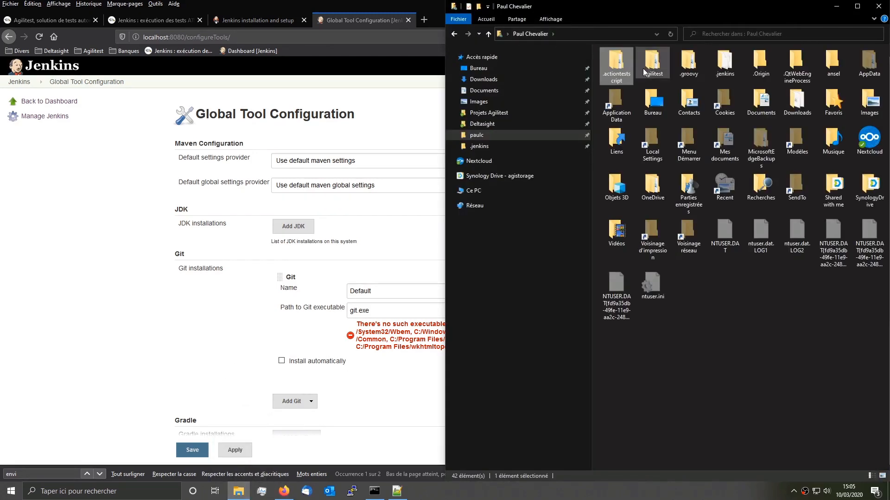
pyautogui.doubleClick(645, 65)
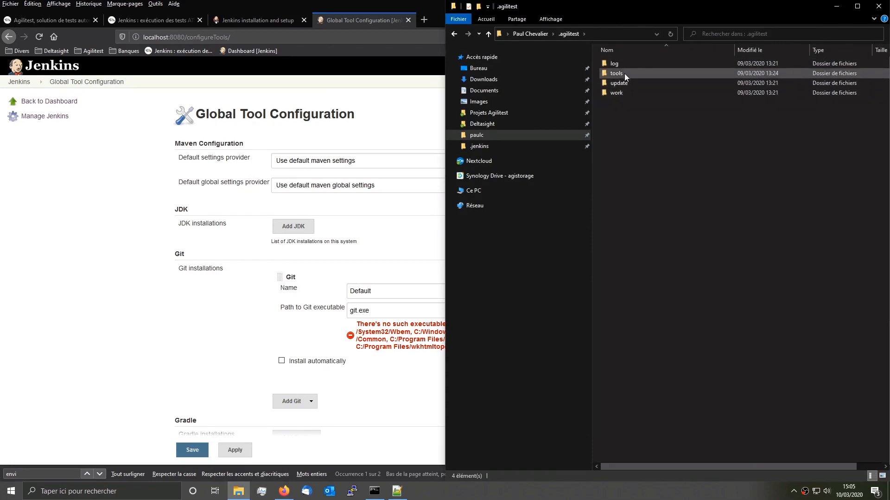
pyautogui.doubleClick(626, 74)
pyautogui.doubleClick(634, 64)
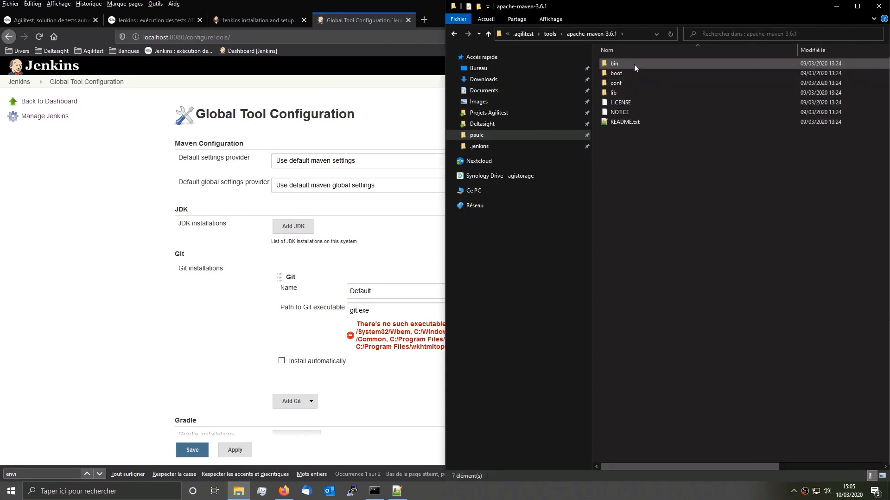
pyautogui.doubleClick(621, 82)
pyautogui.click(630, 34)
pyautogui.hotkey('ctrl', 'c')
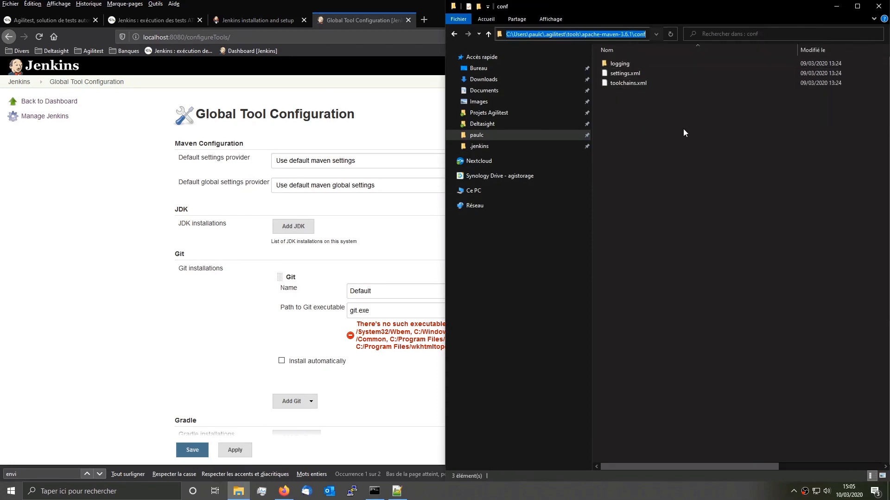
# Step: Set both default and global Maven settings to the filesystem file apache-maven-3.6.1\conf\settings.xml
pyautogui.click(352, 160)
pyautogui.click(338, 184)
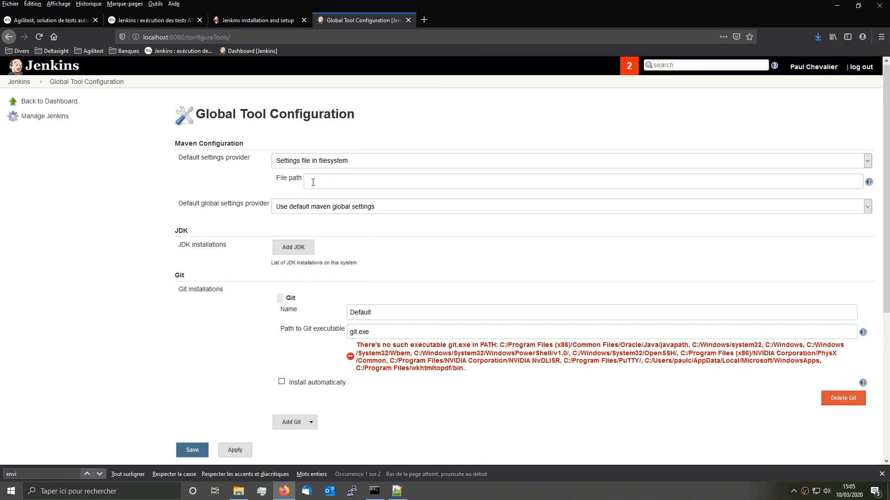
pyautogui.click(313, 182)
pyautogui.hotkey('ctrl', 'v')
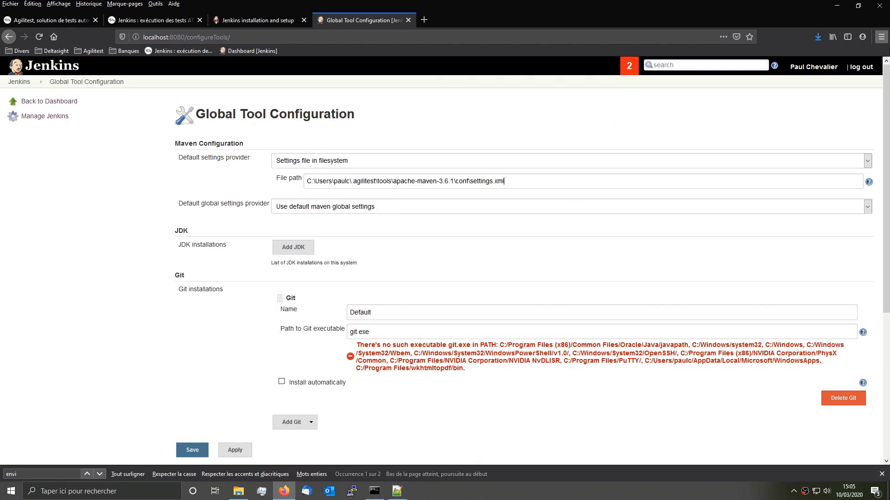
pyautogui.click(869, 183)
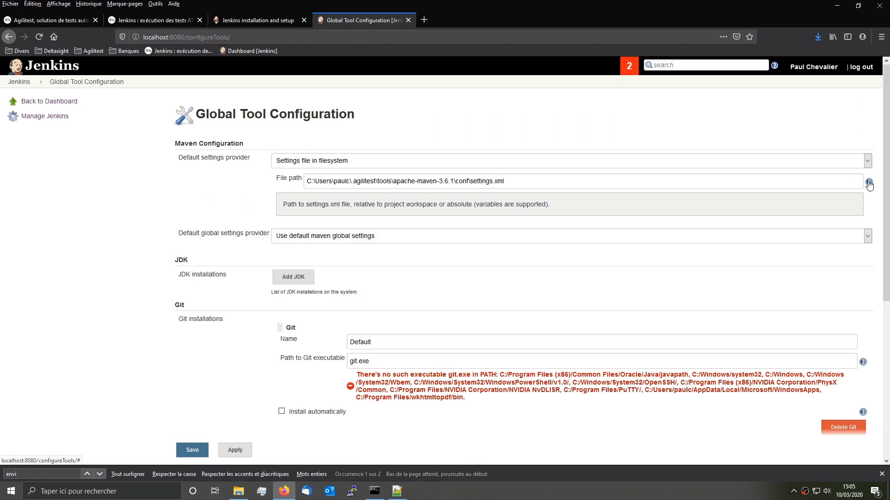
pyautogui.moveTo(571, 177); pyautogui.dragTo(287, 158)
pyautogui.hotkey('ctrl', 'c')
pyautogui.click(395, 239)
pyautogui.click(396, 260)
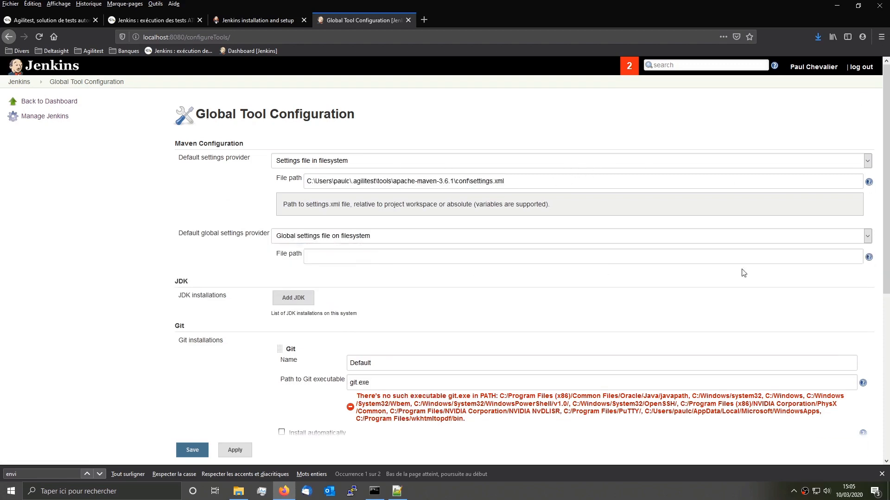
pyautogui.click(606, 255)
pyautogui.hotkey('ctrl', 'v')
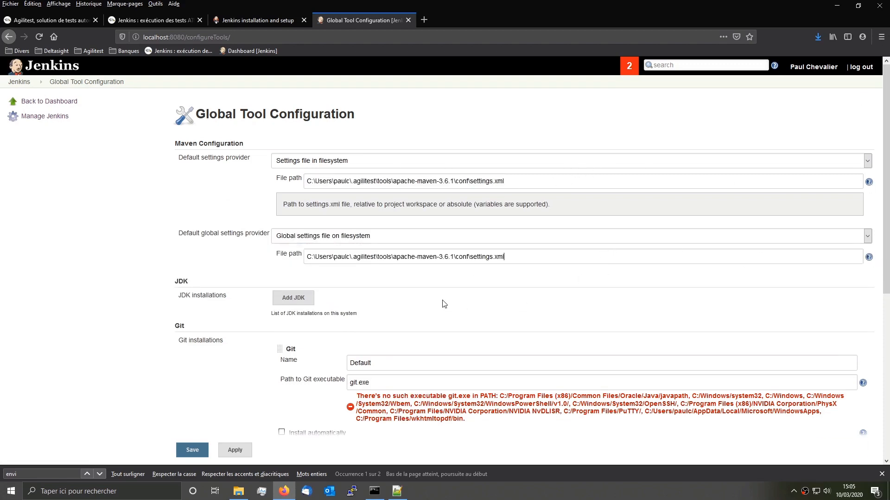
pyautogui.scroll(-5, 388, 298)
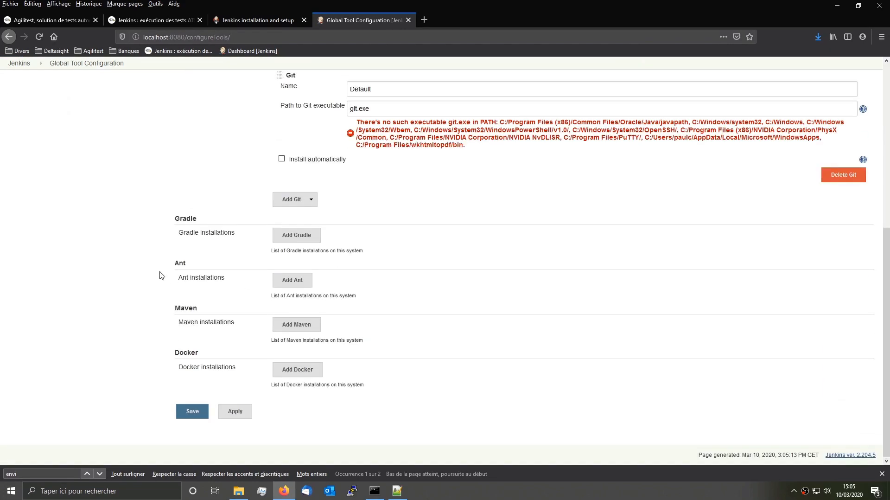
# Step: Add Maven installation 'Maven Agilitest' with MAVEN_HOME apache-maven-3.6.1, no auto-install, and save
pyautogui.click(300, 324)
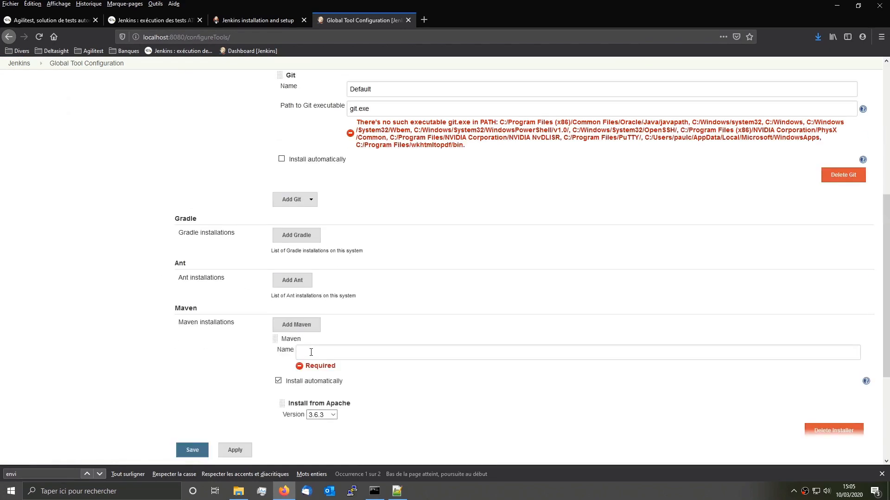
pyautogui.click(279, 380)
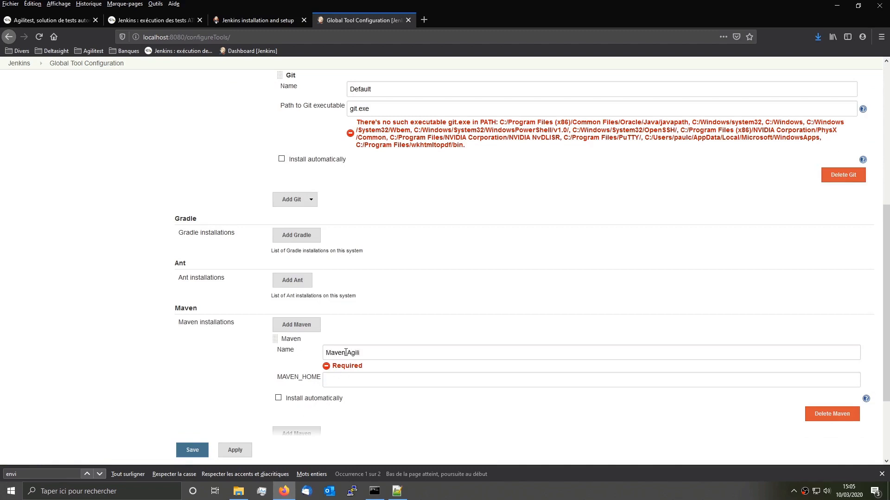
pyautogui.click(328, 374)
pyautogui.hotkey('ctrl', 'v')
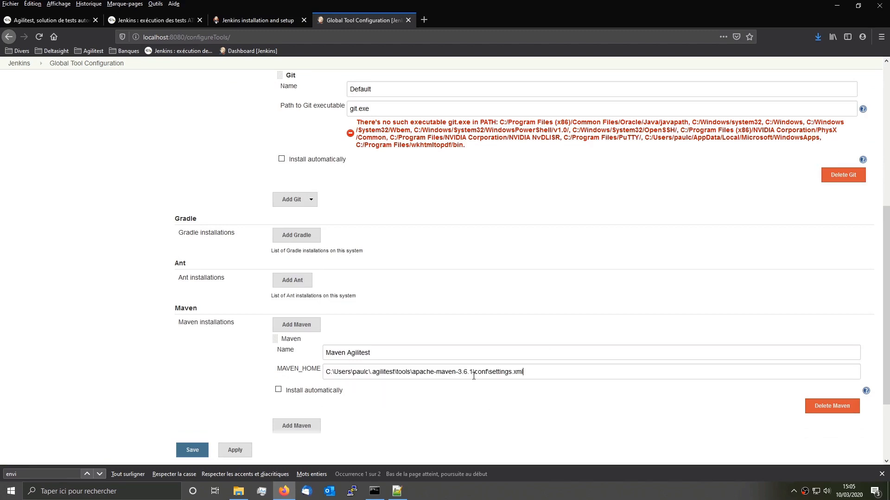
pyautogui.moveTo(474, 371); pyautogui.dragTo(646, 385)
pyautogui.press('BackSpace')
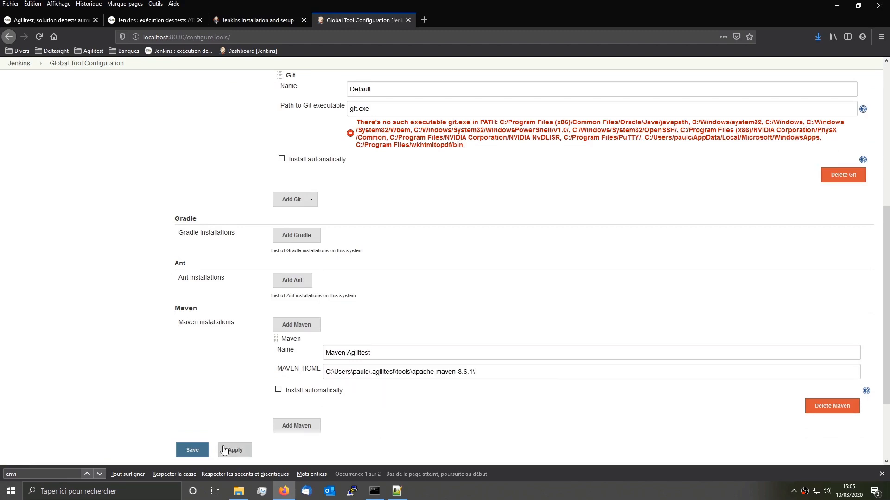
pyautogui.click(192, 450)
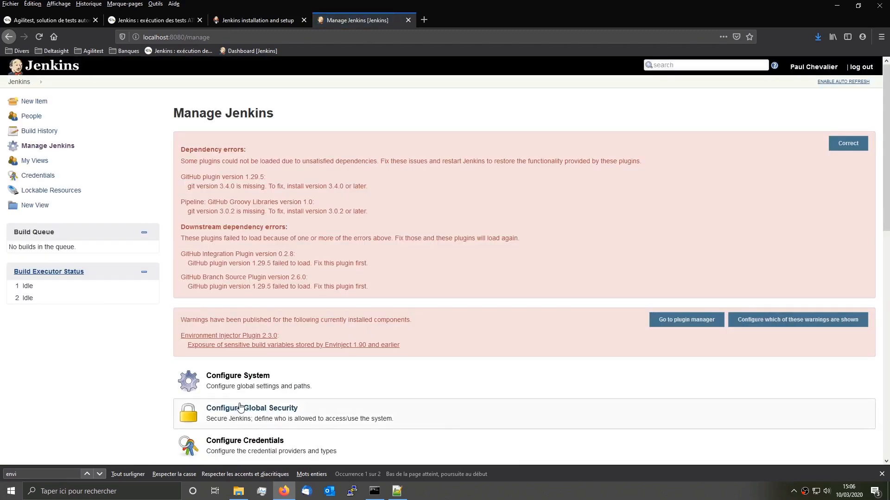
# Step: Reopen Global Tool Configuration and check the saved Maven Agilitest installation
pyautogui.scroll(-3, 244, 442)
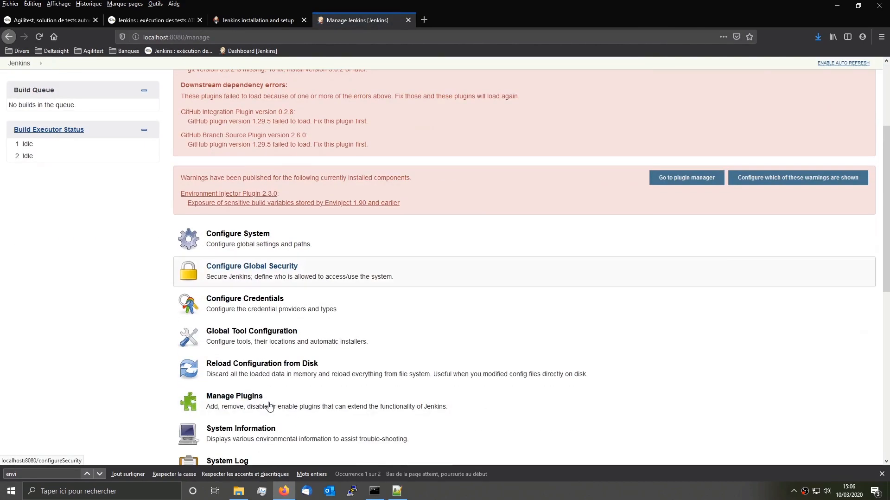
pyautogui.click(245, 340)
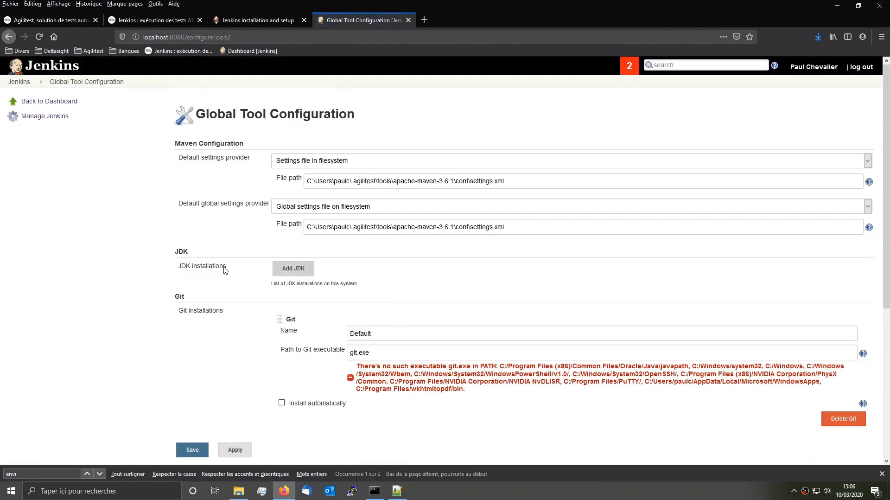
pyautogui.scroll(-5, 43, 250)
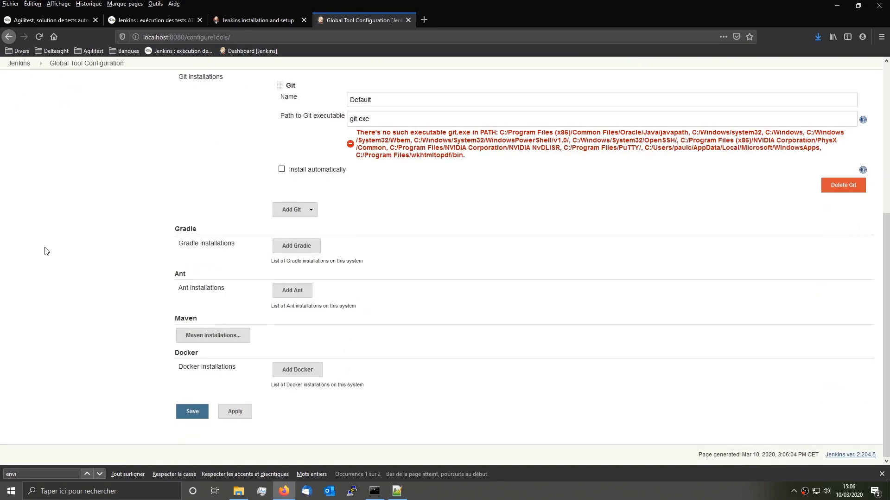
pyautogui.scroll(1, 45, 251)
pyautogui.click(230, 382)
pyautogui.scroll(-1, 360, 408)
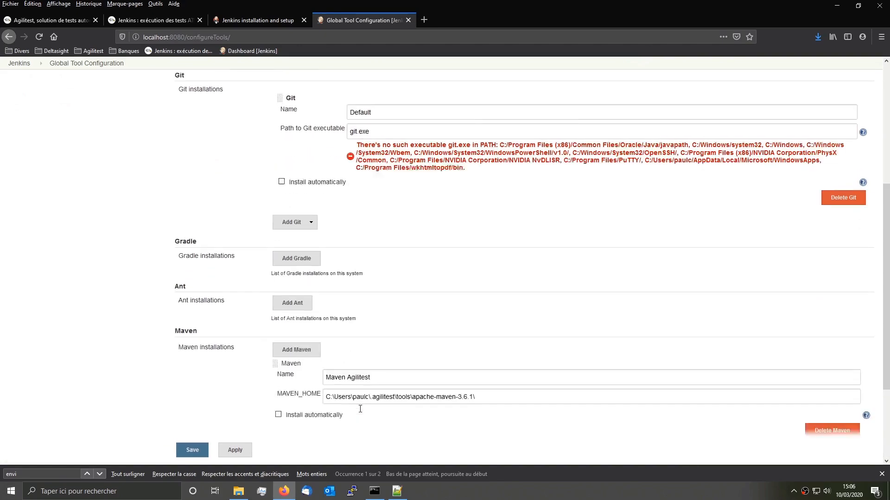
pyautogui.scroll(-2, 360, 408)
pyautogui.scroll(7, 361, 410)
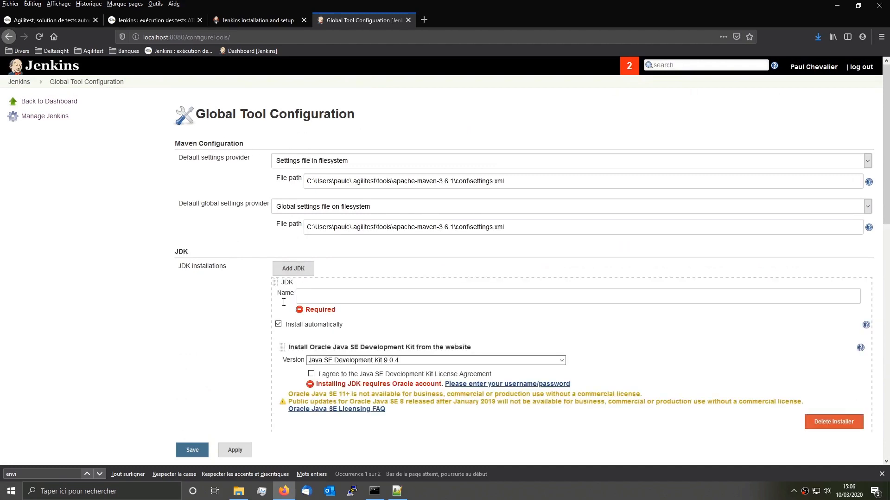
# Step: Define JDK 'Java Agilitest' without auto-install, JAVA_HOME set to .agilitest\tools\jdk-10.0.2
pyautogui.click(278, 325)
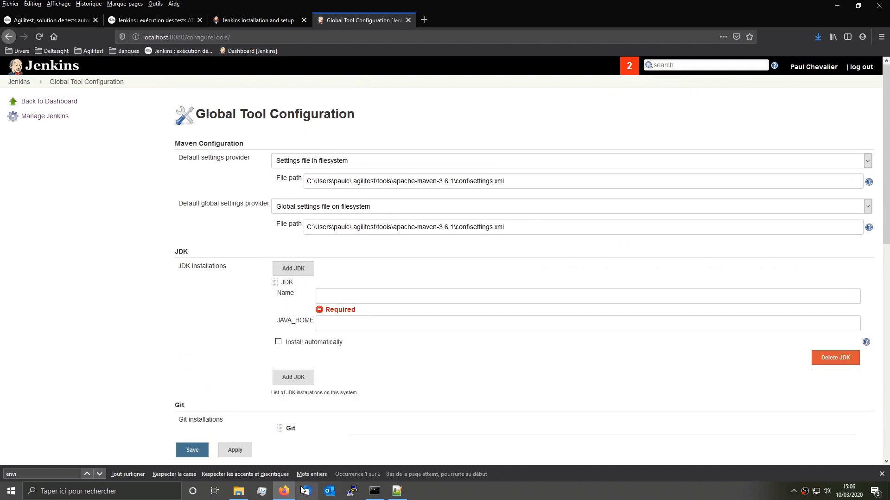
pyautogui.click(239, 491)
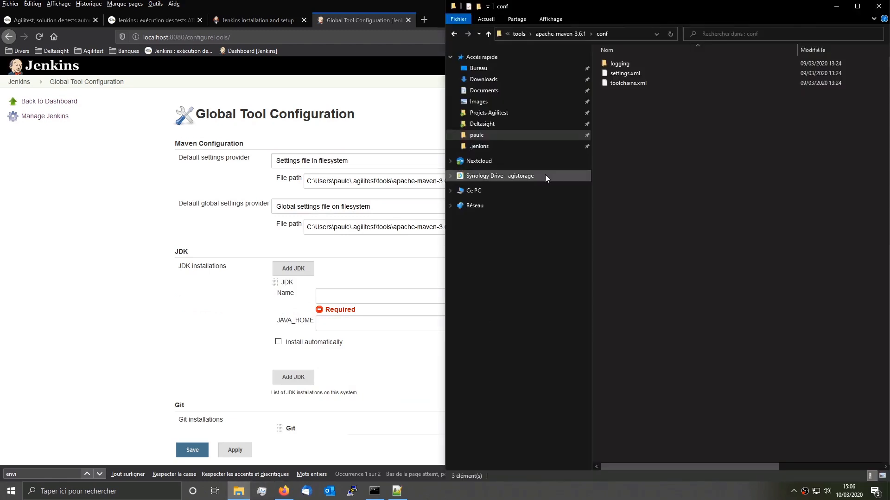
pyautogui.click(523, 33)
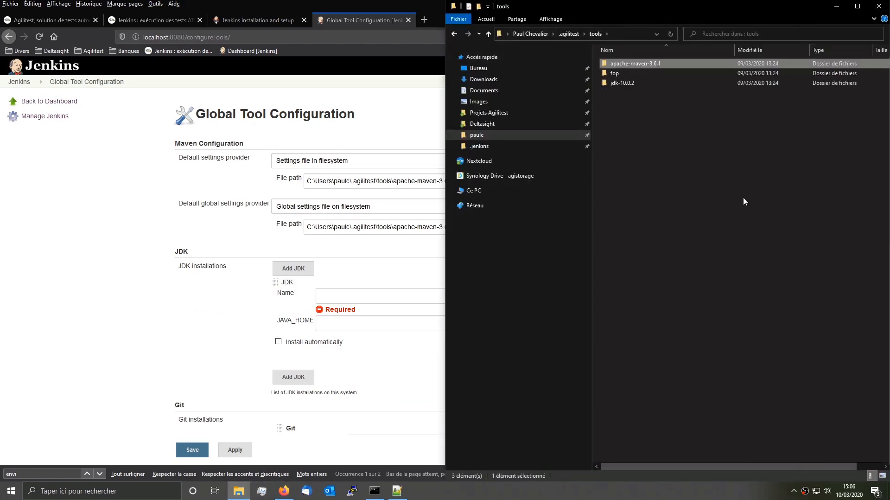
pyautogui.doubleClick(636, 83)
pyautogui.click(612, 33)
pyautogui.hotkey('ctrl', 'c')
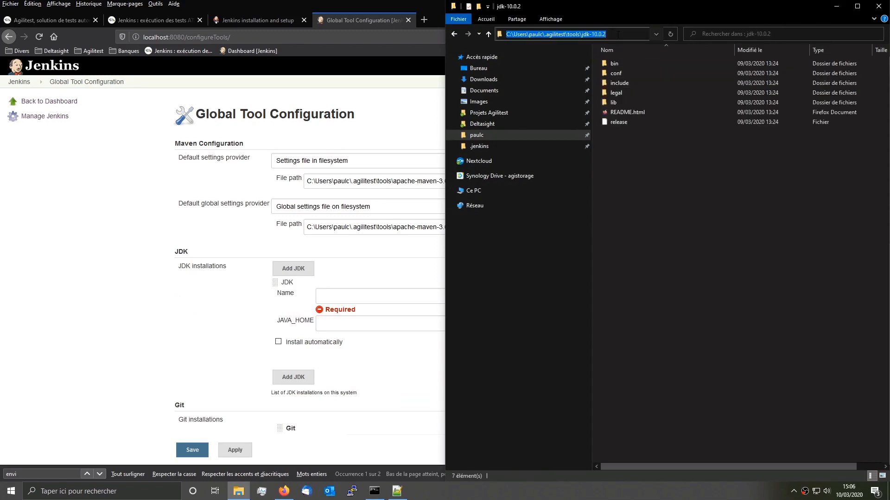
pyautogui.click(344, 297)
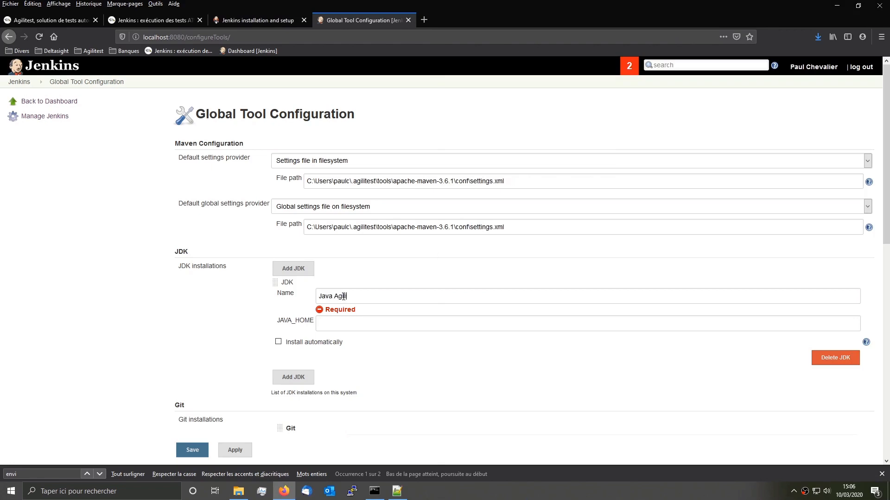
pyautogui.press('Tab')
pyautogui.hotkey('ctrl', 'v')
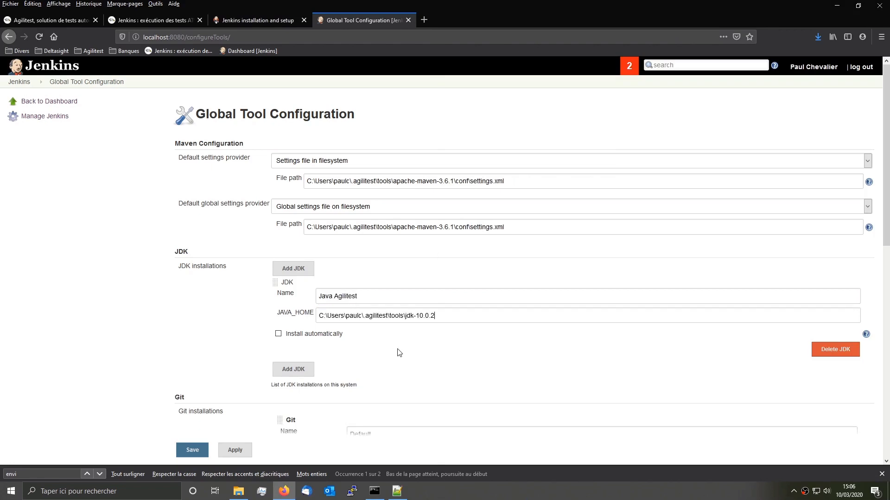
# Step: Save the JDK configuration, then minimize Firefox to reveal the Agilitest editor
pyautogui.click(193, 449)
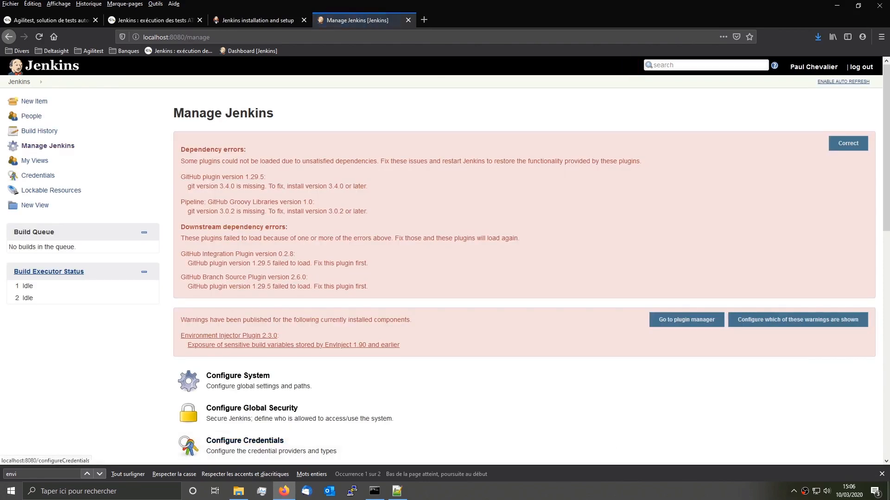
pyautogui.click(883, 474)
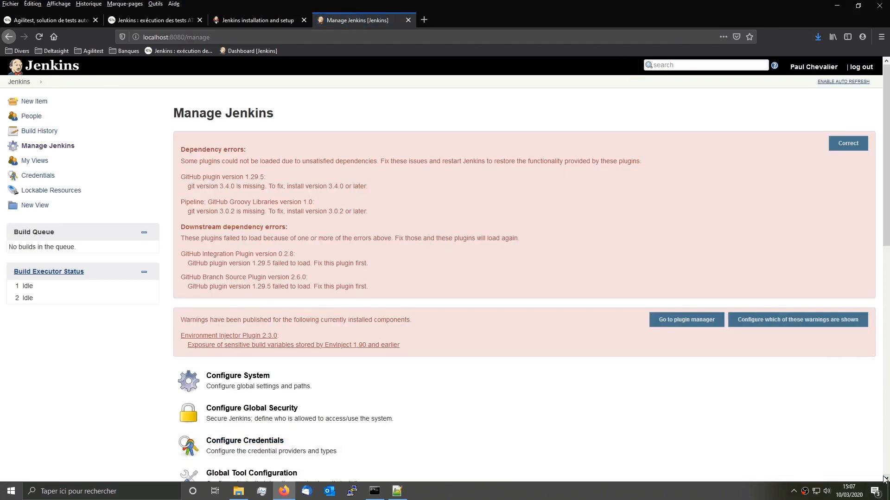
pyautogui.click(64, 63)
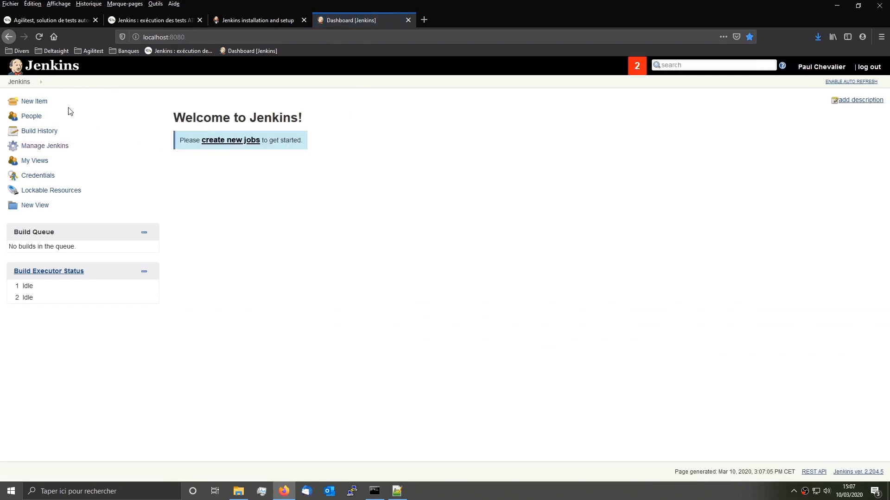
pyautogui.click(34, 101)
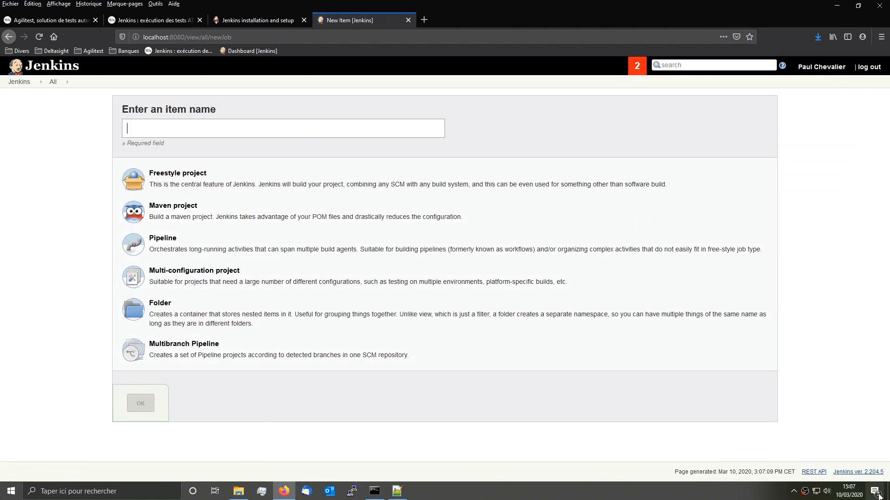
pyautogui.click(284, 490)
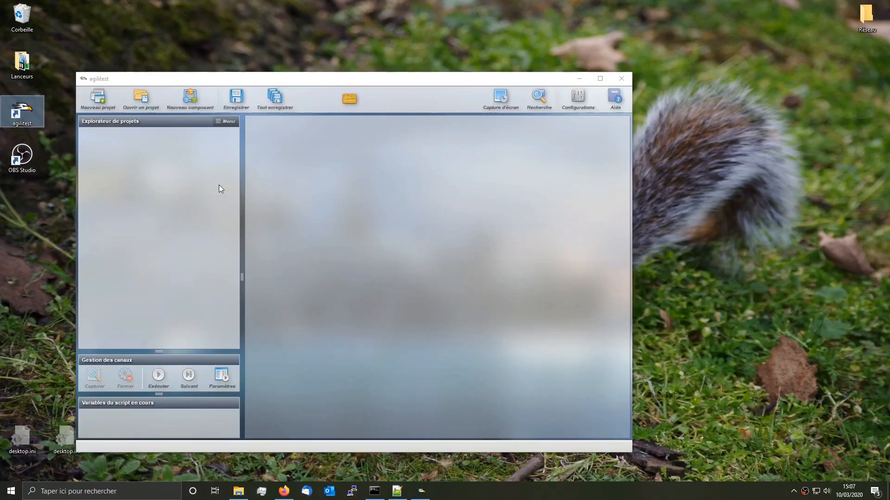
# Step: Load the 'Test minimal' project from the Projets Agilitest folder
pyautogui.click(140, 98)
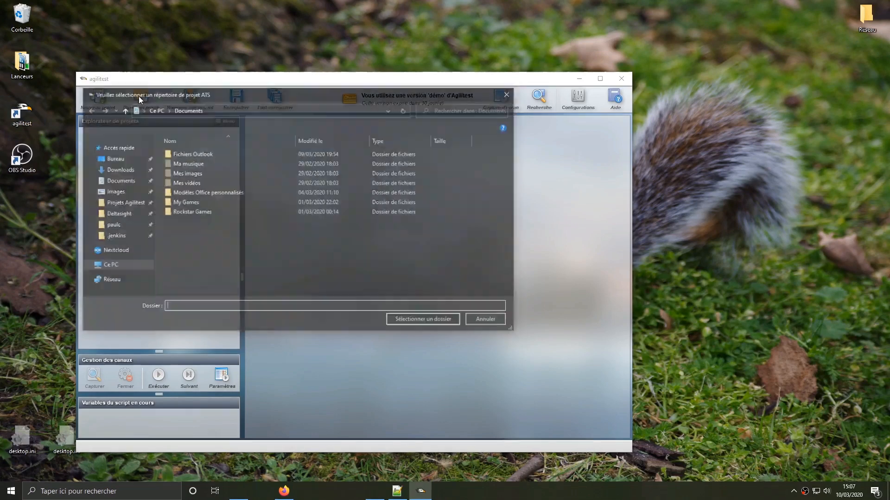
pyautogui.click(124, 203)
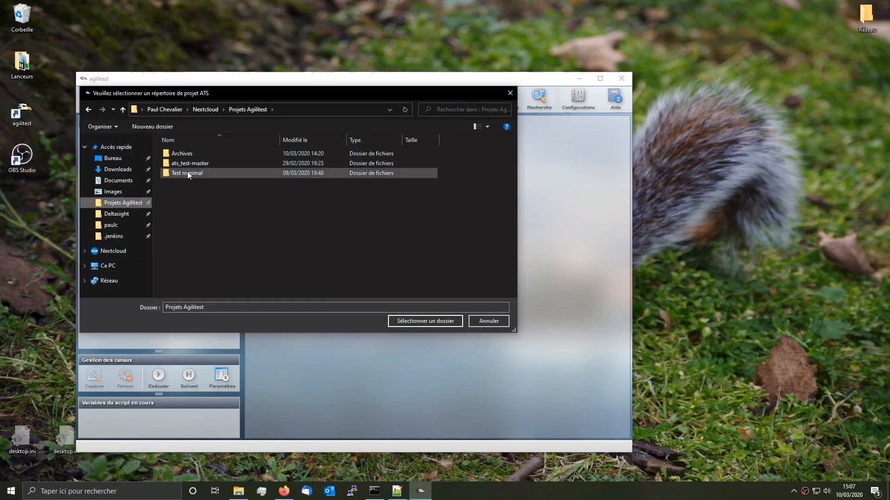
pyautogui.doubleClick(185, 172)
pyautogui.click(436, 321)
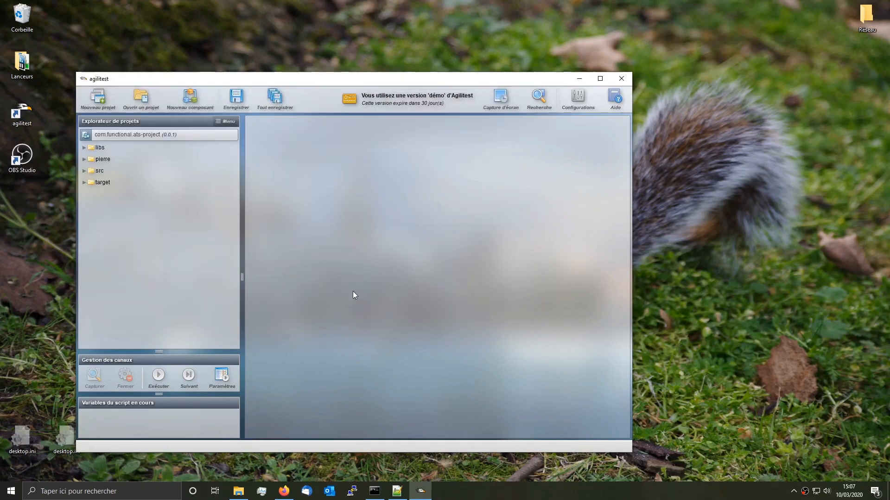
# Step: Open the ScriptATS.ats script from src > main > ats and center the Agilitest window
pyautogui.click(84, 171)
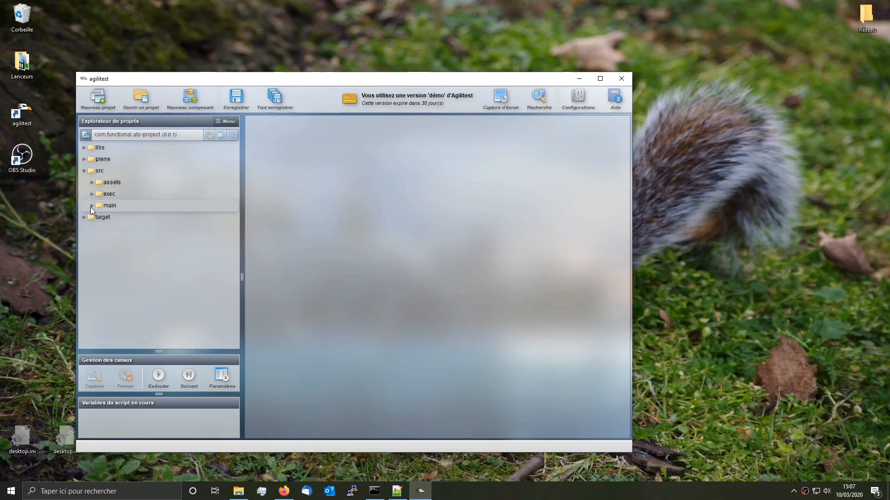
pyautogui.click(92, 205)
pyautogui.click(99, 217)
pyautogui.click(132, 240)
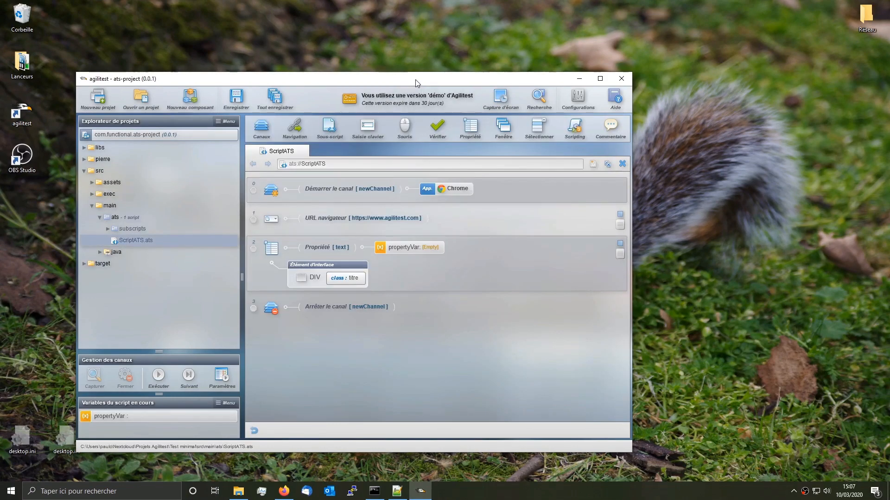
pyautogui.moveTo(416, 80); pyautogui.dragTo(520, 66)
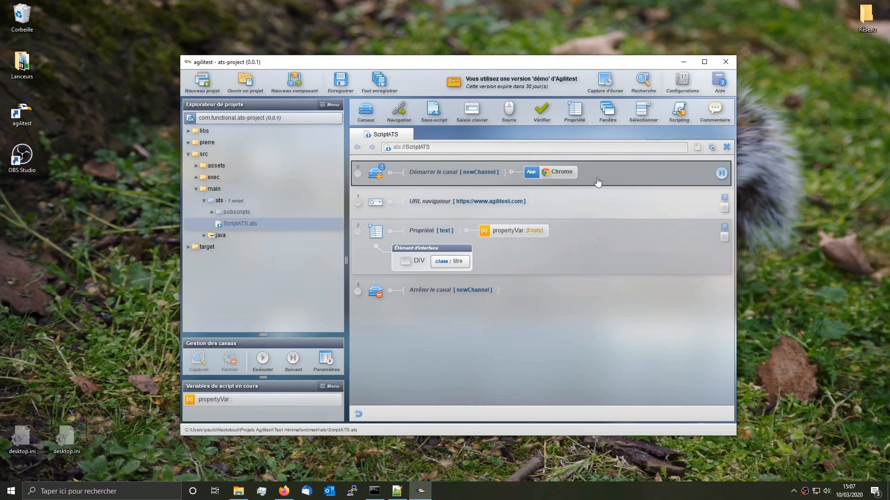
# Step: Review the script's steps, run it against agilitest.com in Chrome, and save ScriptATS.ats
pyautogui.click(591, 212)
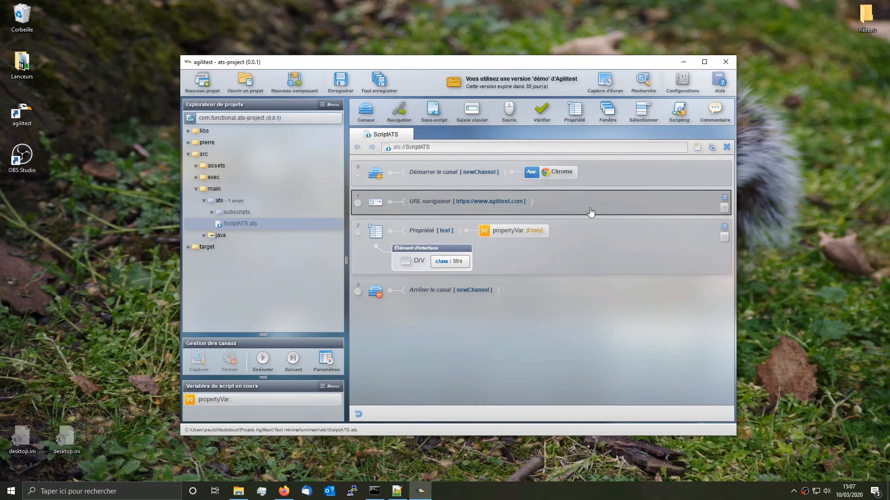
pyautogui.click(575, 254)
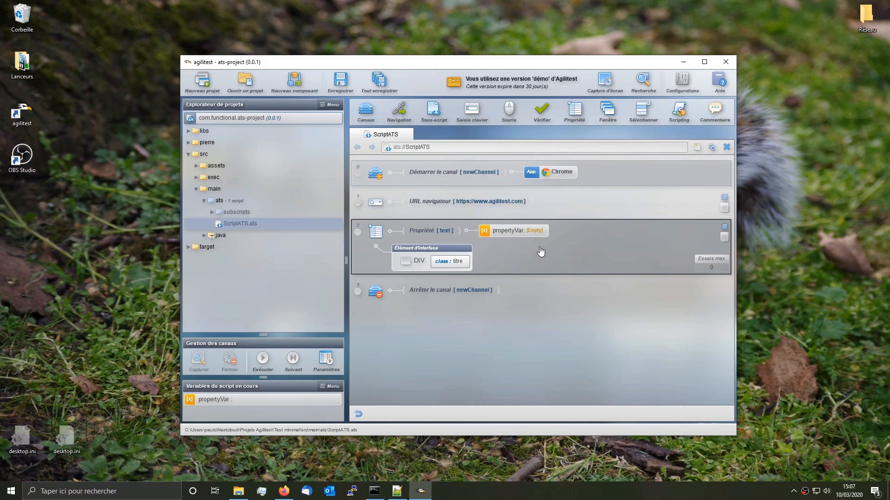
pyautogui.click(531, 297)
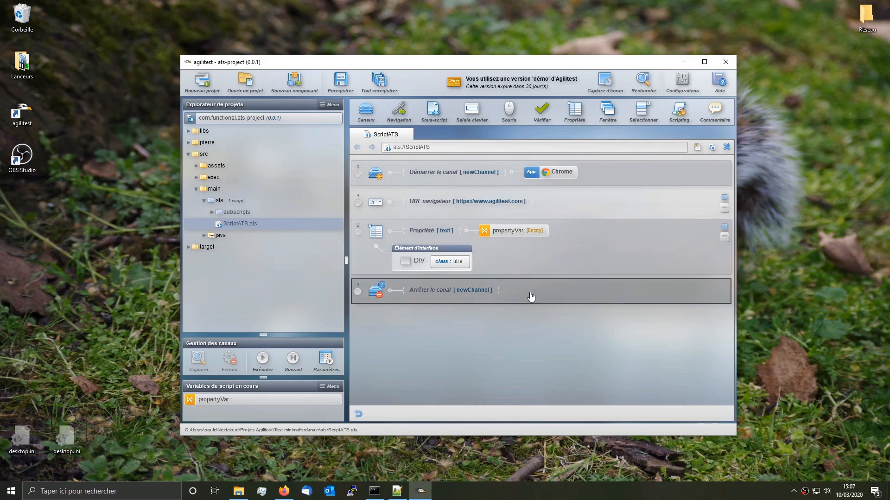
pyautogui.click(606, 178)
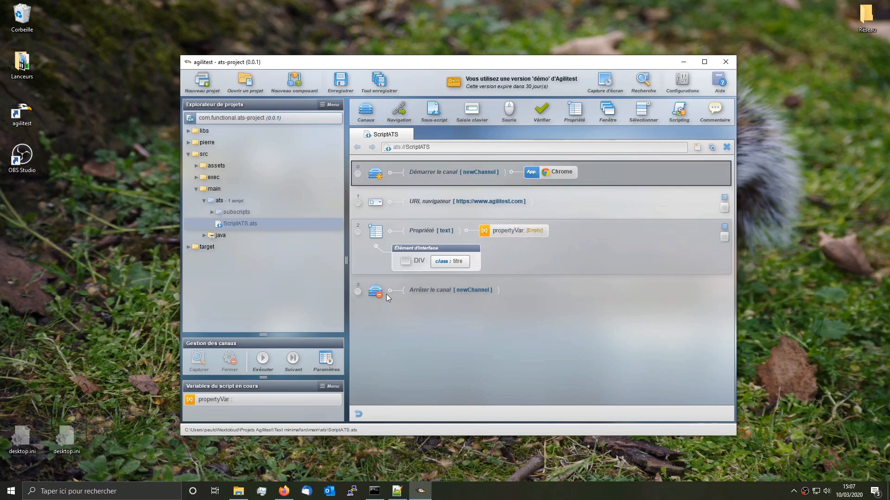
pyautogui.click(271, 367)
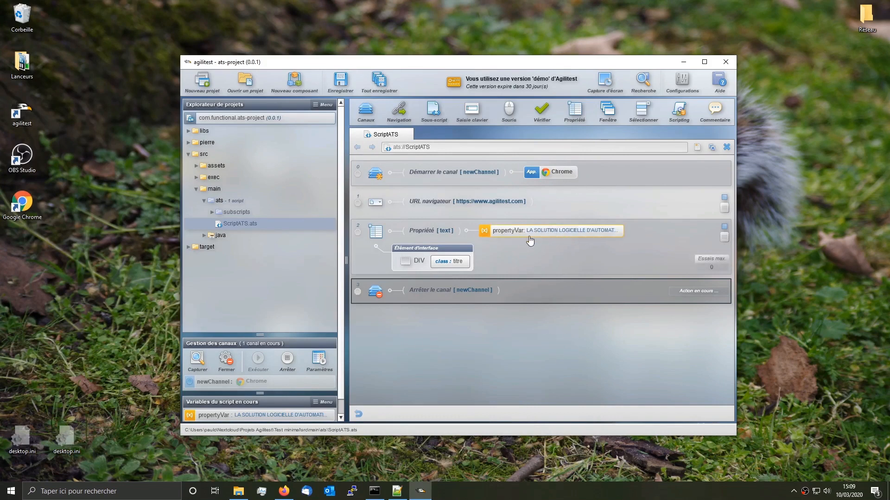
pyautogui.click(341, 82)
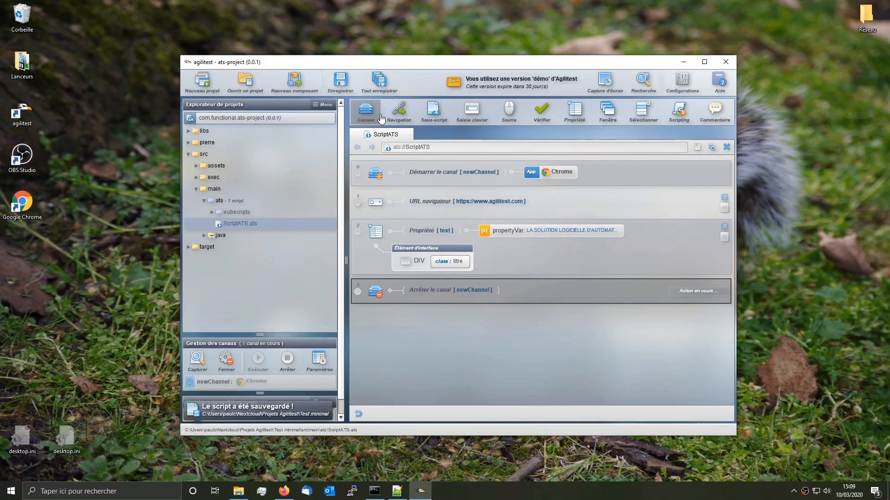
# Step: Open the project's execution settings and delete the existing suite execution
pyautogui.moveTo(248, 227)
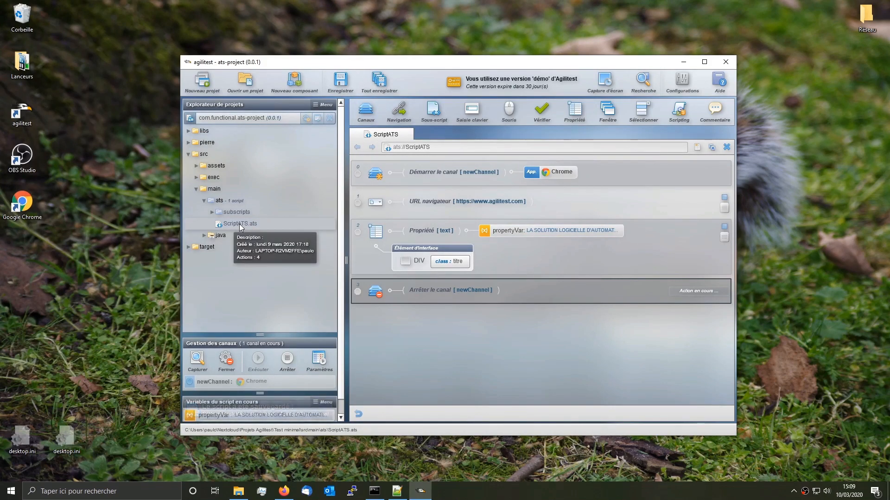
pyautogui.click(241, 225)
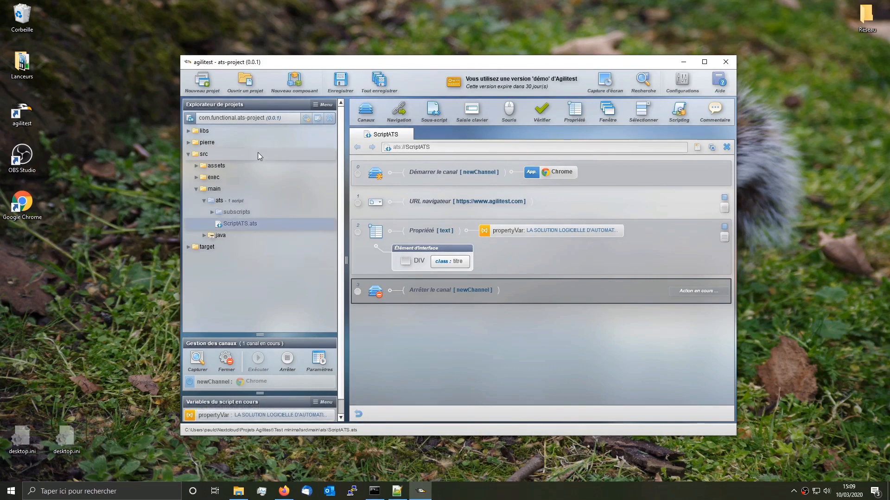
pyautogui.click(319, 118)
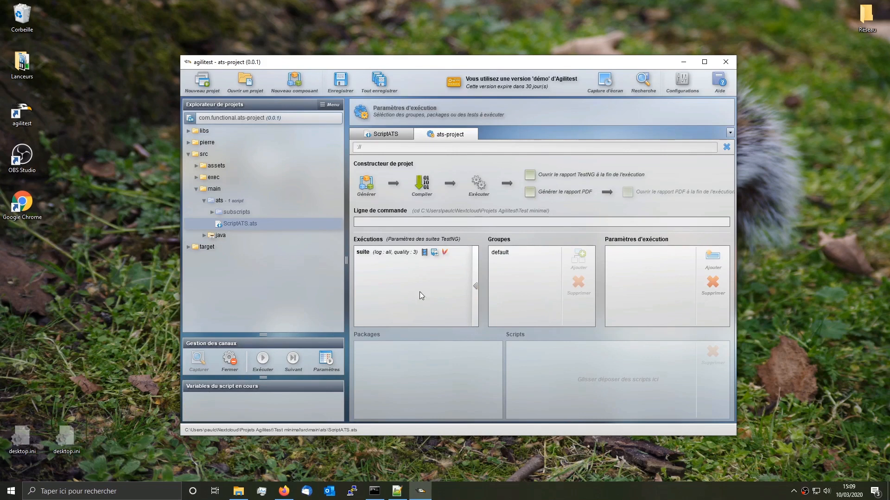
pyautogui.click(392, 256)
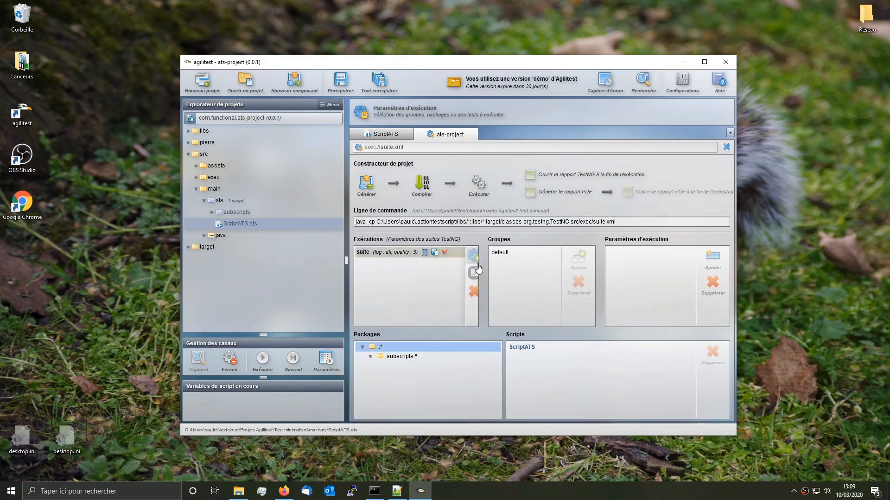
pyautogui.click(472, 293)
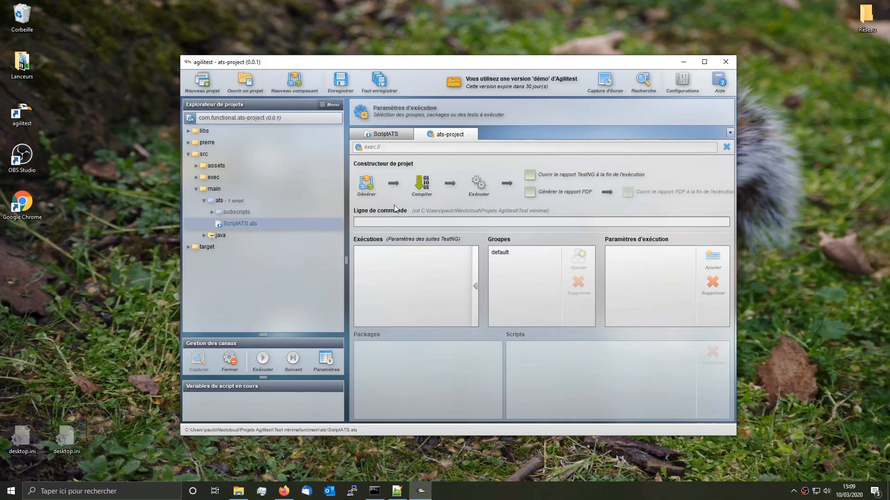
# Step: Create a new execution named 'suite'
pyautogui.moveTo(473, 284)
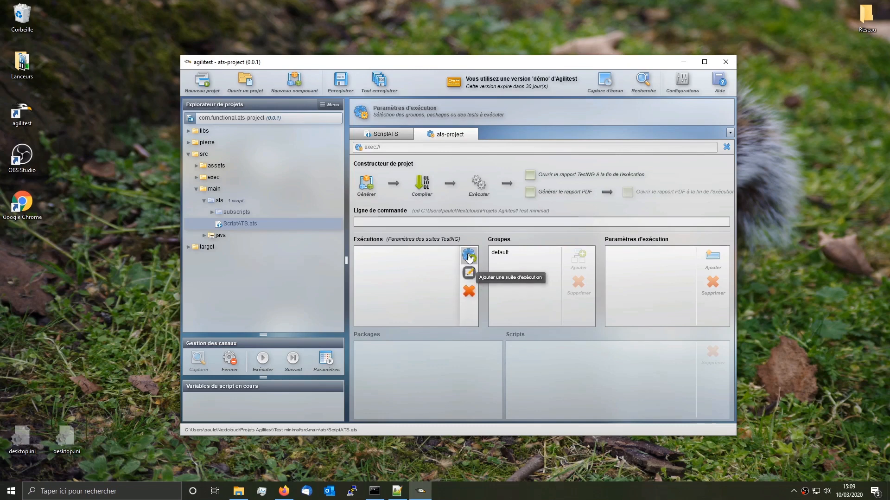
pyautogui.click(470, 255)
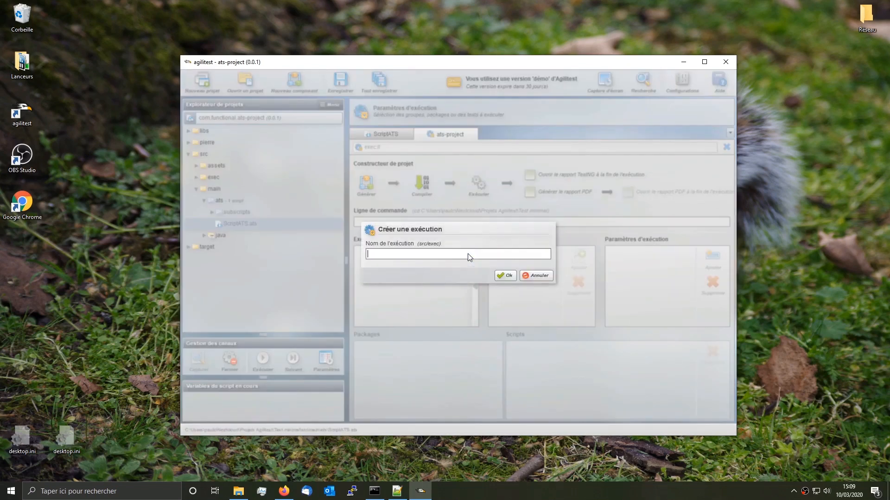
pyautogui.doubleClick(433, 254)
pyautogui.click(433, 254)
pyautogui.click(506, 275)
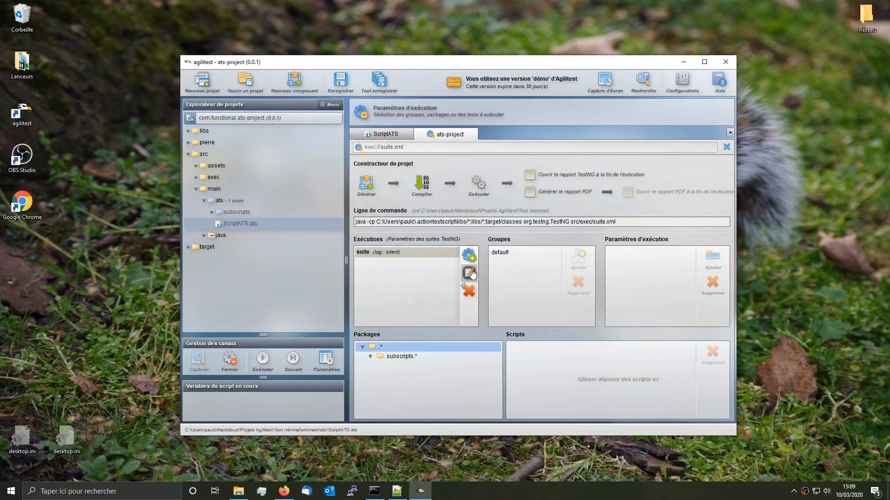
# Step: Give the suite execution an XML report, warning log level and Qualité visual report
pyautogui.click(470, 273)
pyautogui.click(435, 271)
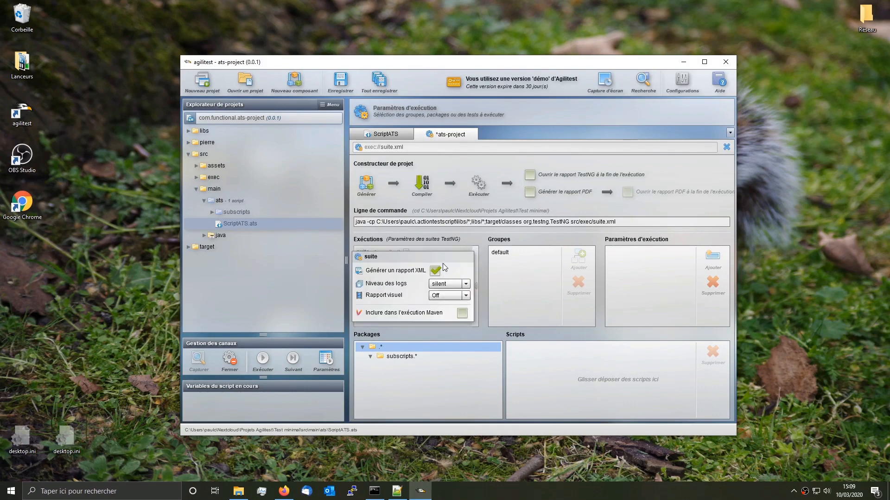
pyautogui.click(462, 284)
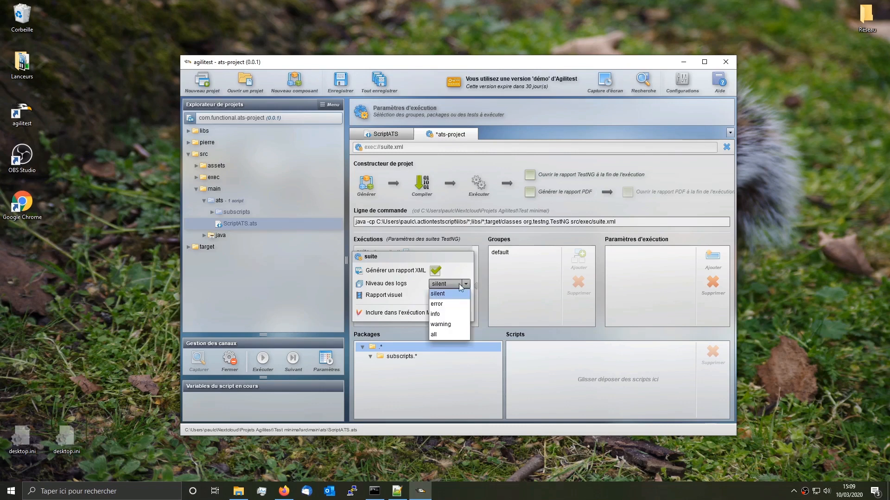
pyautogui.click(448, 327)
pyautogui.click(466, 296)
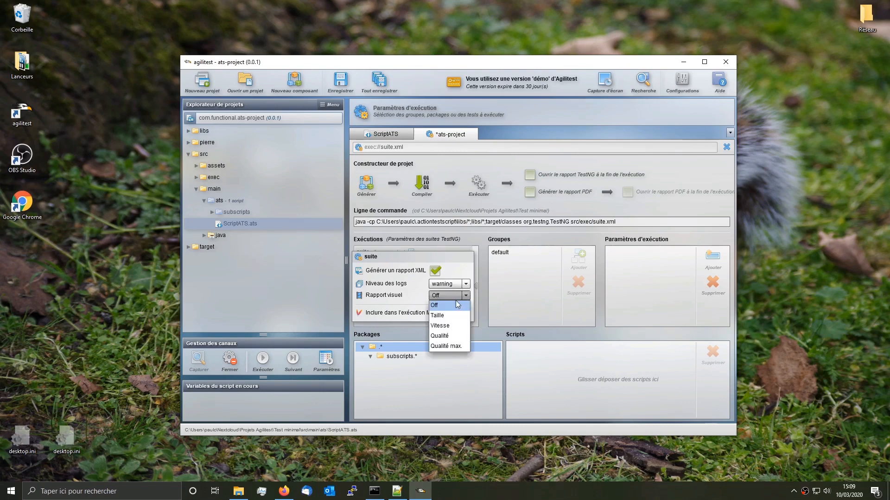
pyautogui.click(448, 338)
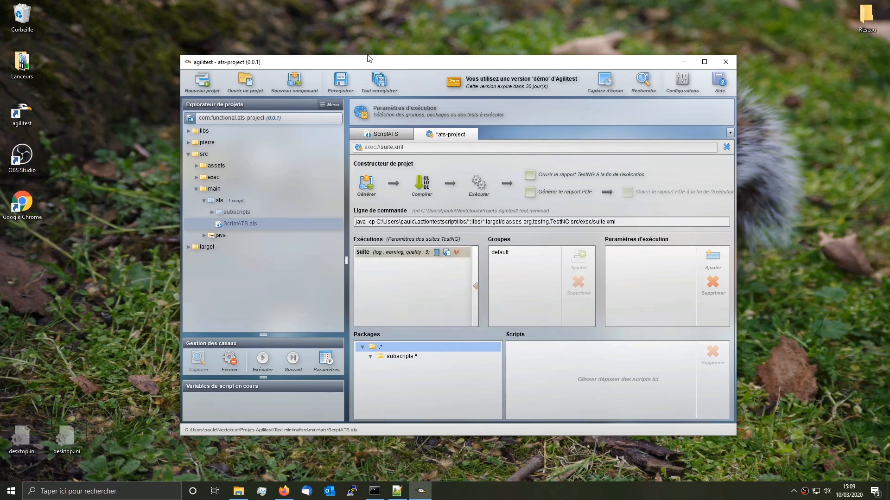
# Step: Save the execution settings, drag ScriptATS.ats into the suite's Scripts zone, and save all again
pyautogui.click(379, 82)
pyautogui.click(385, 134)
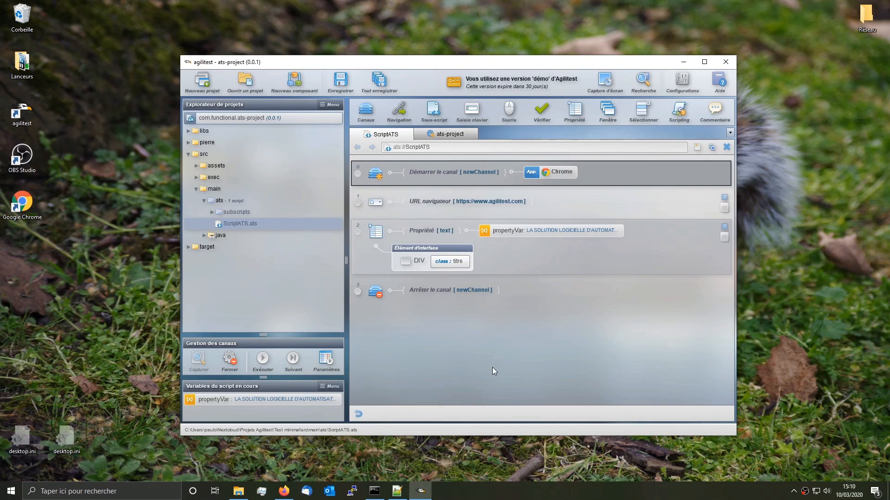
pyautogui.click(445, 134)
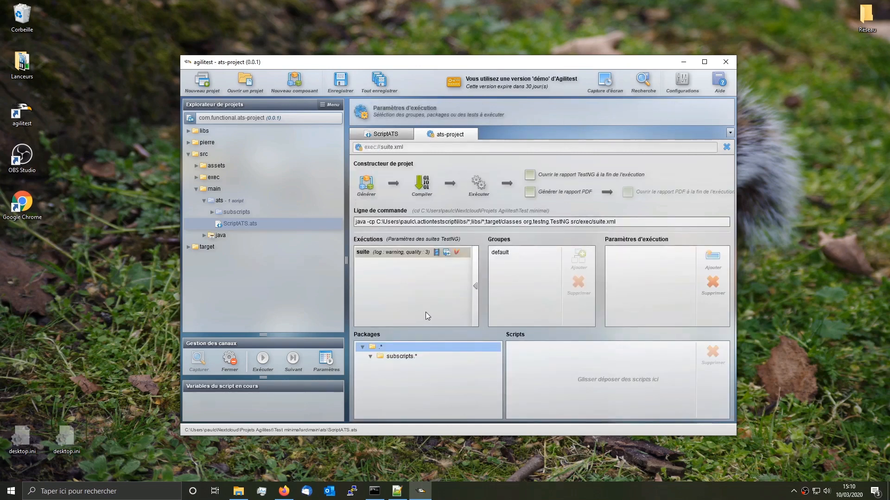
pyautogui.moveTo(311, 119)
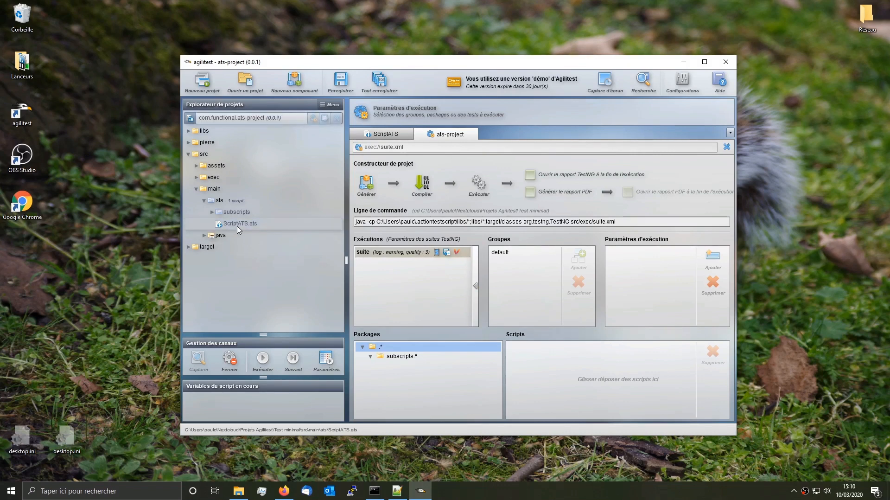
pyautogui.moveTo(241, 230); pyautogui.dragTo(545, 385)
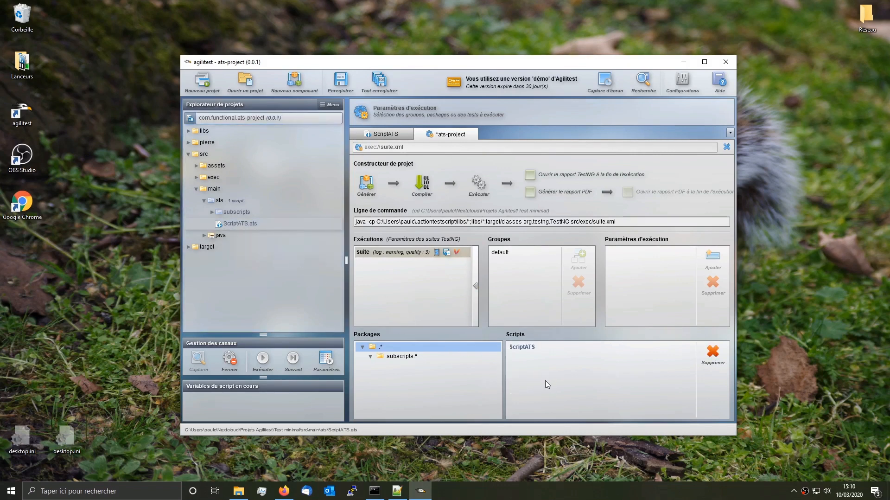
pyautogui.click(379, 81)
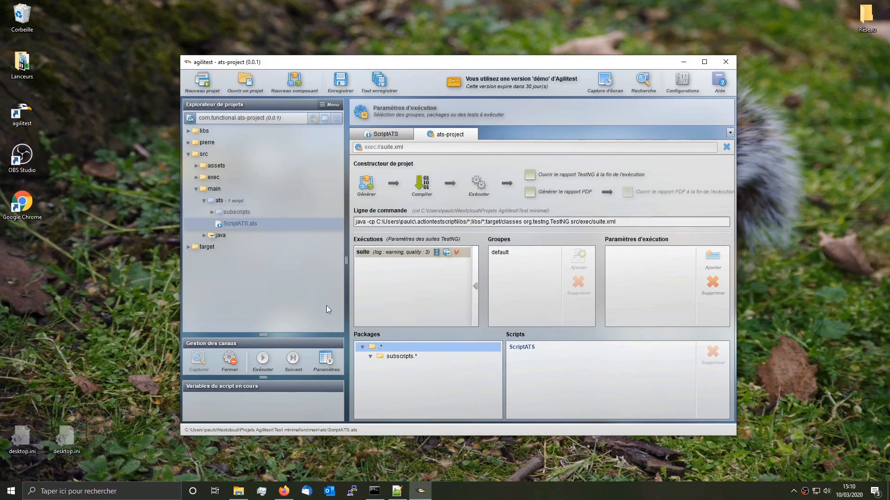
# Step: Create a Maven project job named myTest from Jenkins's New Item page
pyautogui.click(285, 491)
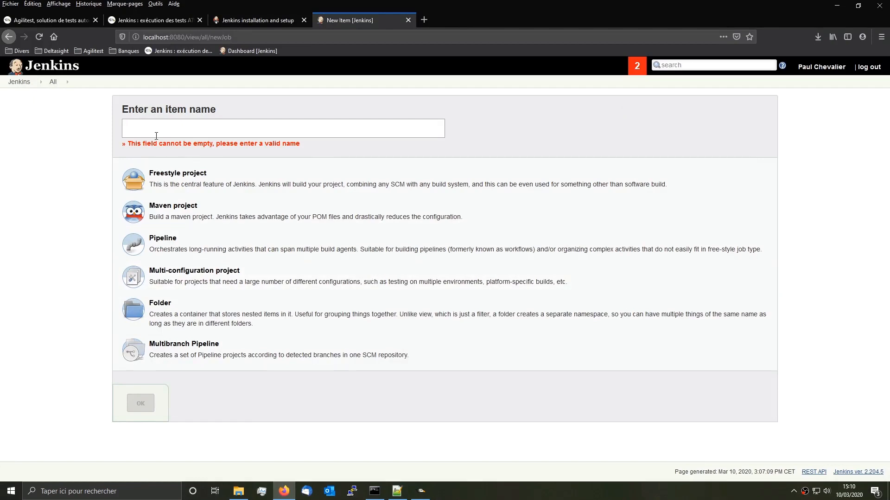
pyautogui.write('my')
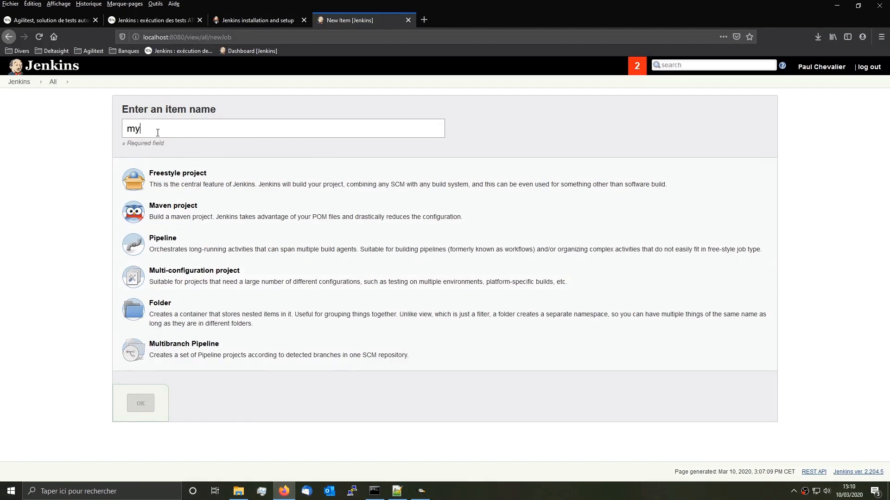
pyautogui.write('Test')
pyautogui.click(171, 213)
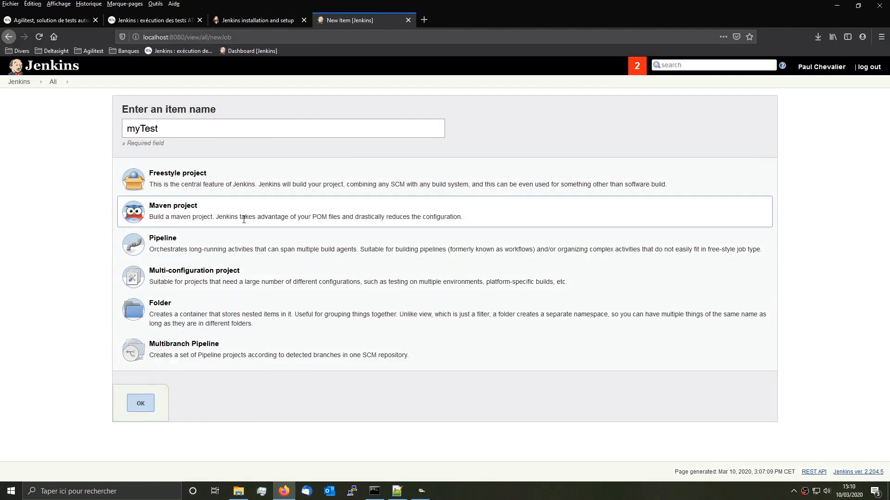
pyautogui.moveTo(260, 216); pyautogui.dragTo(326, 216)
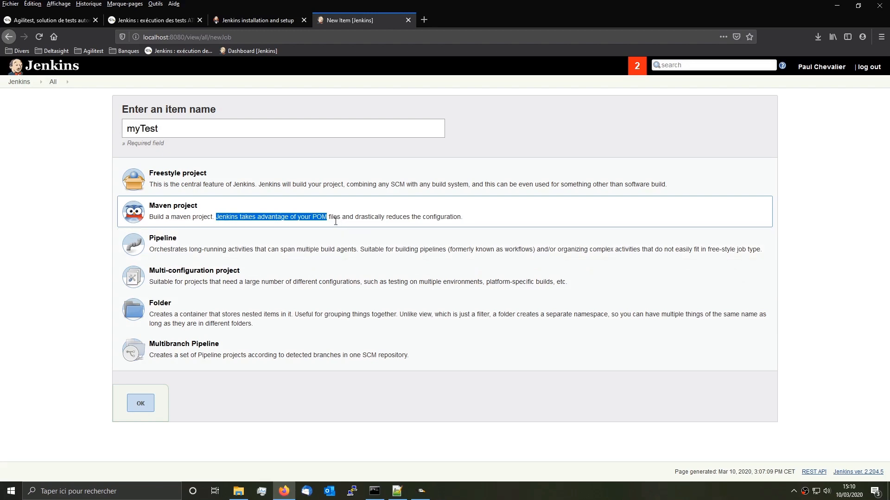
pyautogui.click(141, 404)
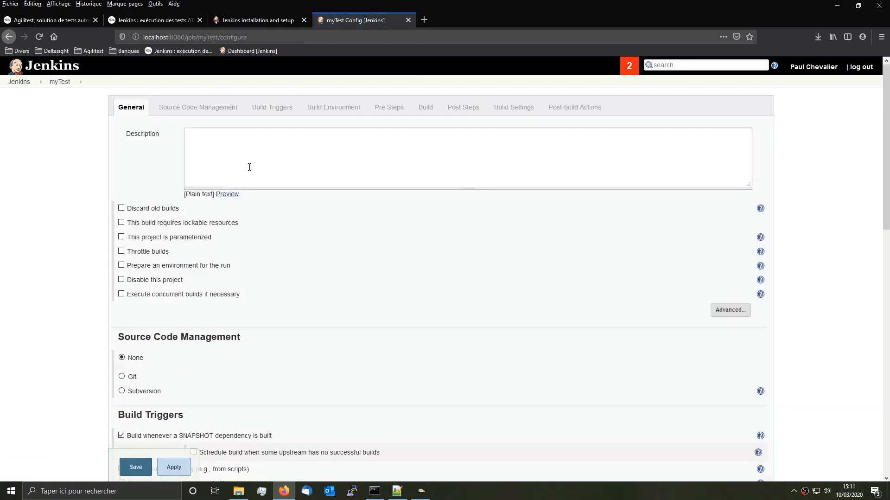
# Step: Enter 'myTest' as the job description and scroll down to the Build section
pyautogui.click(250, 162)
pyautogui.write('myTest')
pyautogui.scroll(-2, 243, 256)
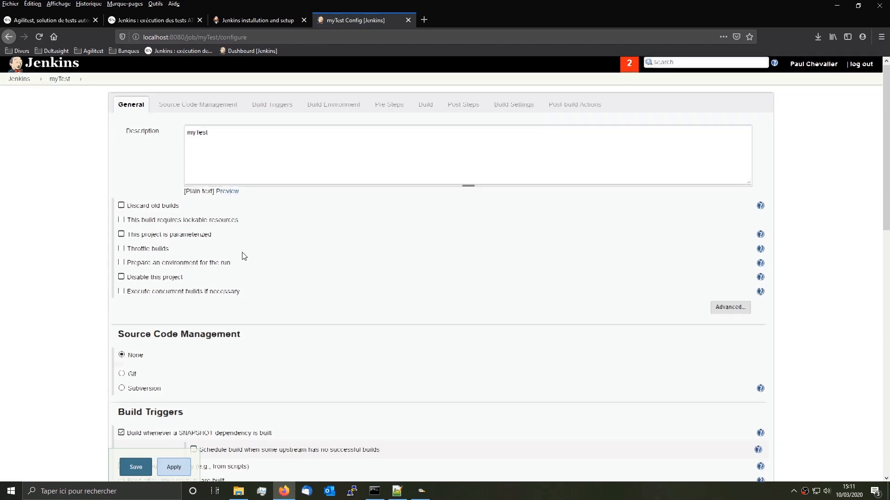
pyautogui.scroll(-5, 243, 256)
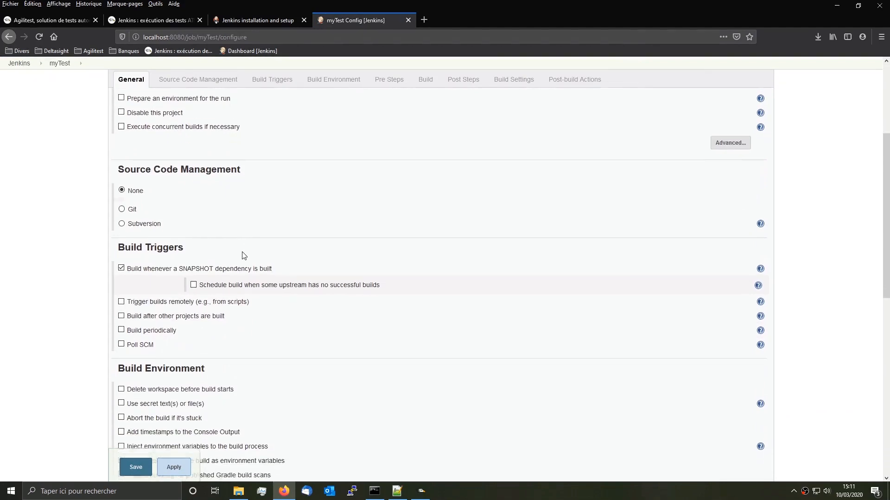
pyautogui.scroll(-4, 244, 255)
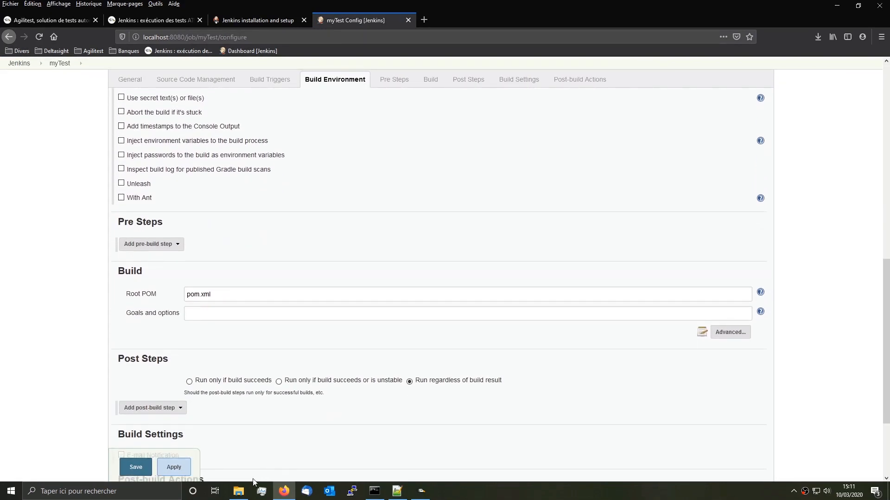
# Step: Copy the Test minimal folder's path from File Explorer's address bar
pyautogui.click(235, 491)
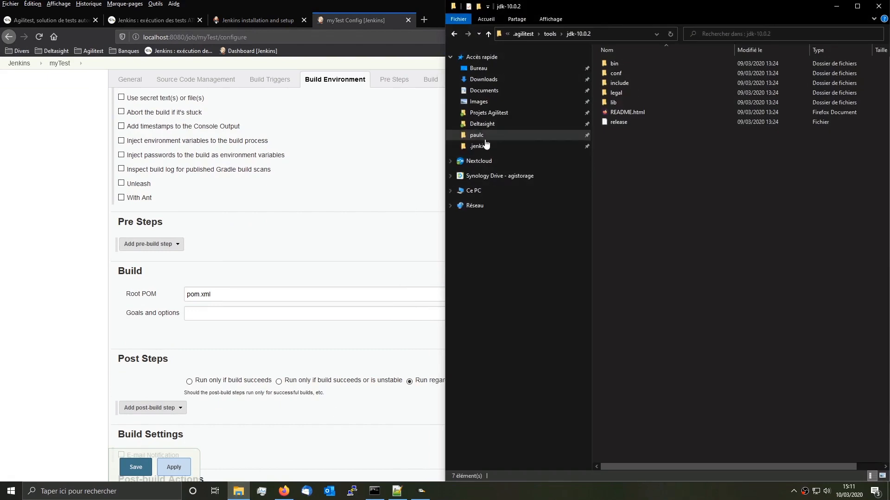
pyautogui.click(501, 113)
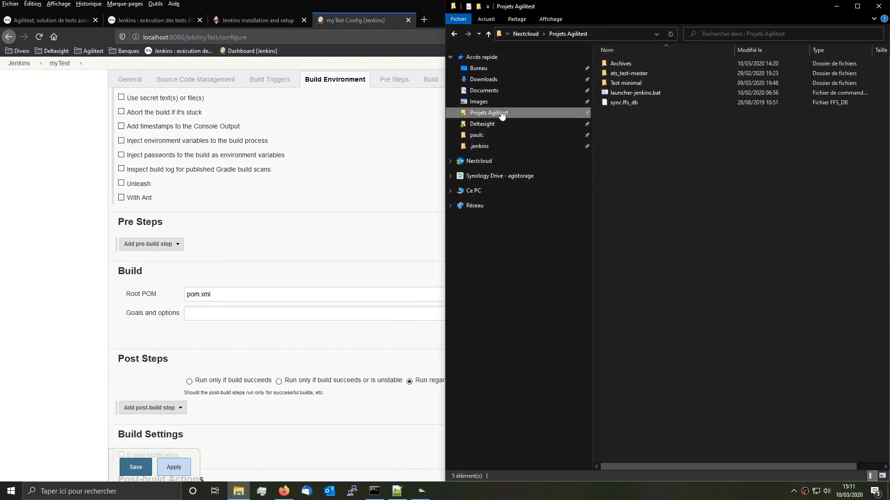
pyautogui.doubleClick(628, 83)
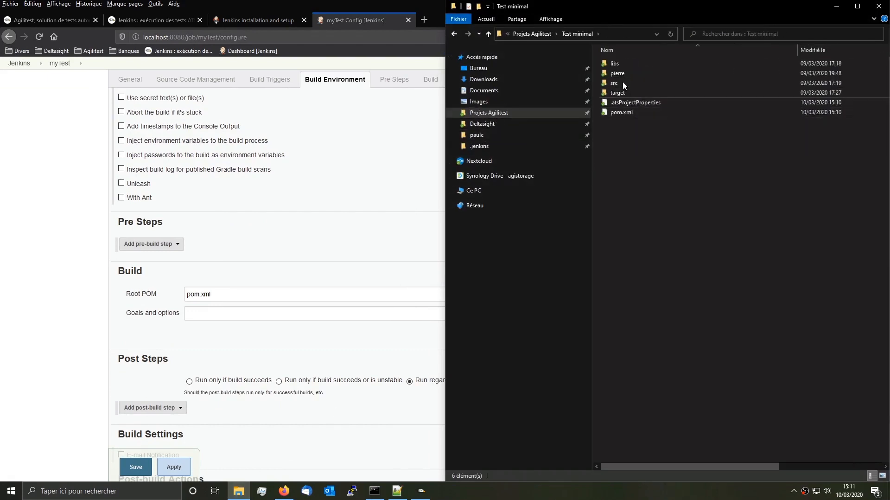
pyautogui.click(620, 34)
pyautogui.hotkey('ctrl', 'c')
pyautogui.click(397, 212)
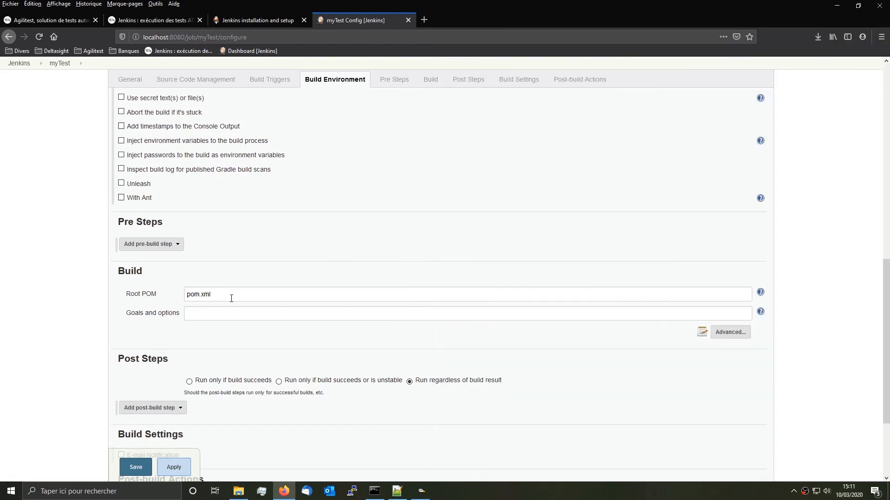
# Step: Prefix the Root POM value with the pasted Test minimal folder path
pyautogui.click(221, 291)
pyautogui.press('Home')
pyautogui.hotkey('ctrl', 'v')
pyautogui.write('\\')
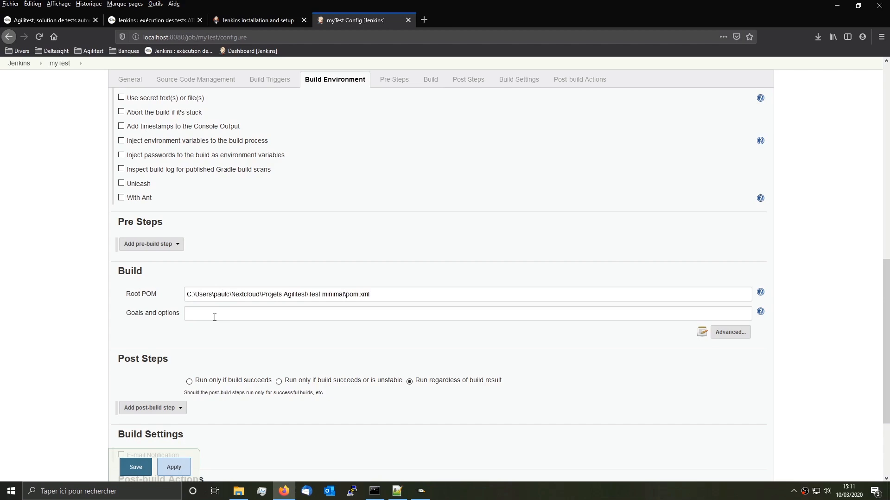
pyautogui.write('myTest')
# Step: Set Goals and options to 'test' and save the job configuration
pyautogui.scroll(-2, 224, 327)
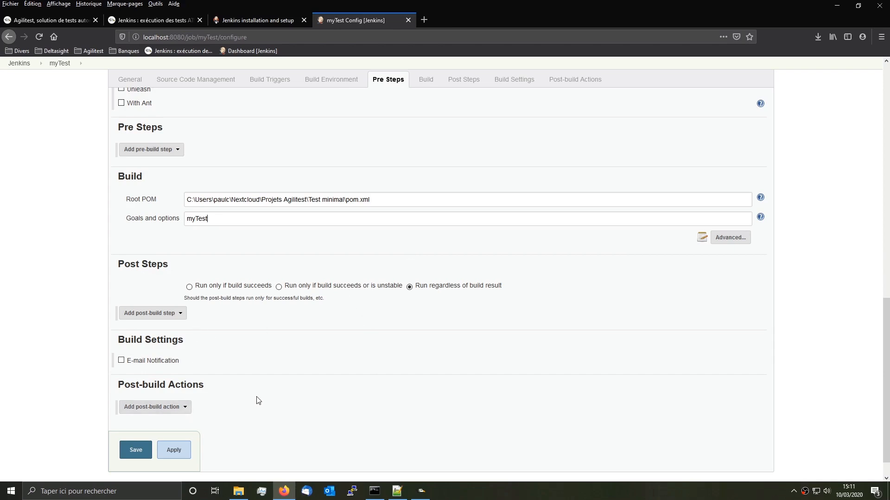
pyautogui.scroll(12, 259, 400)
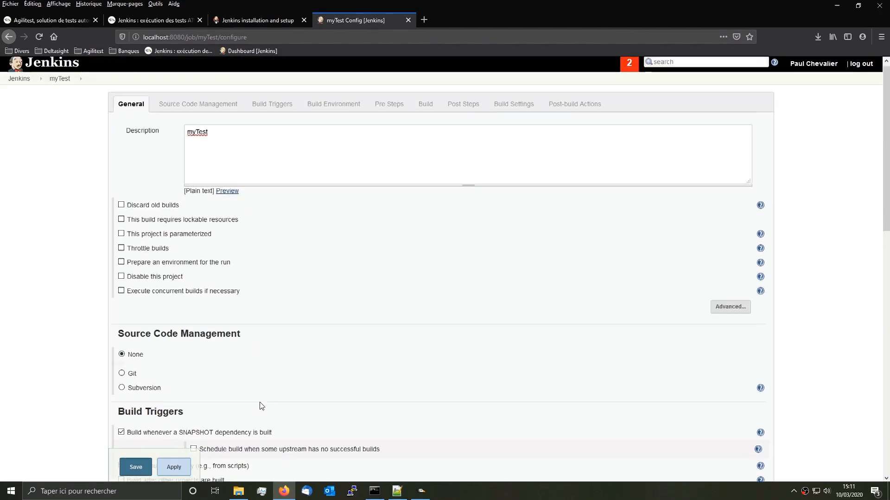
pyautogui.scroll(-6, 262, 405)
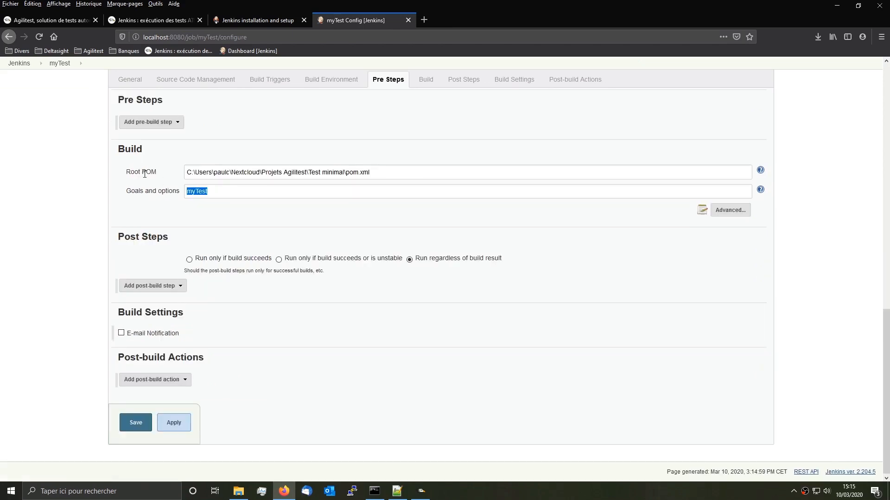
pyautogui.write('test')
pyautogui.hotkey('ctrl', 'a')
pyautogui.click(135, 423)
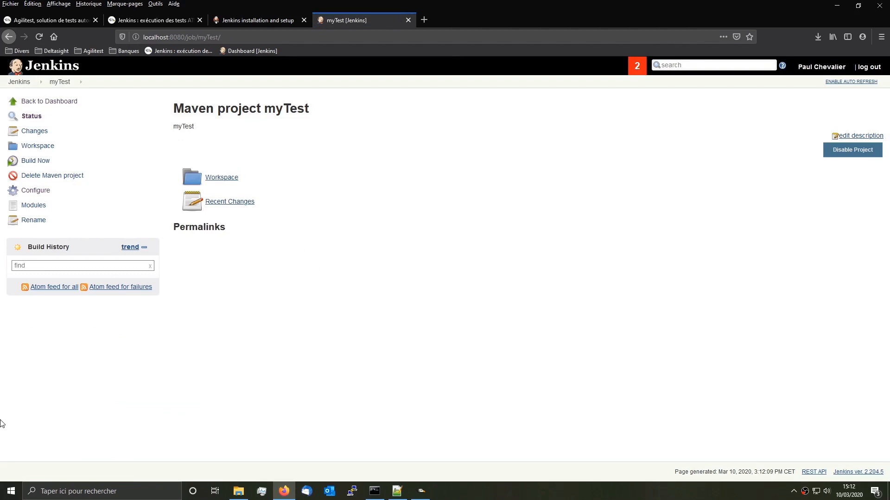
# Step: Schedule a myTest build from the Dashboard and open build #3's Console Output
pyautogui.click(21, 70)
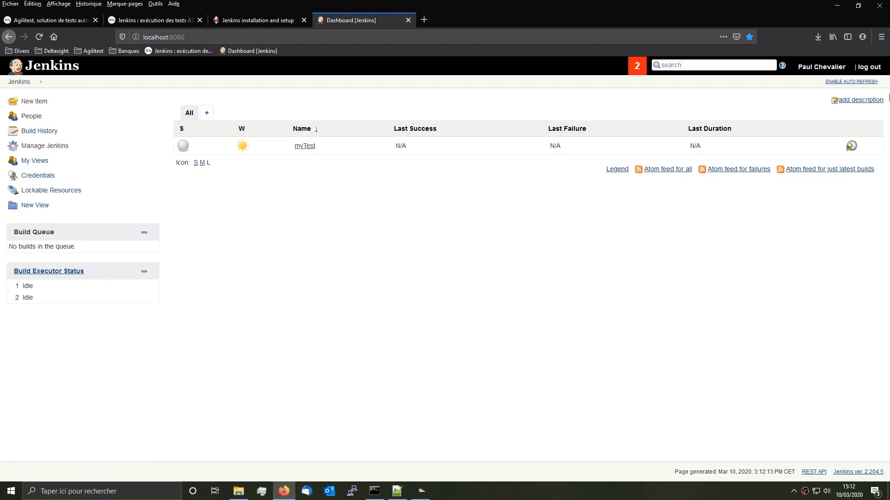
pyautogui.click(851, 151)
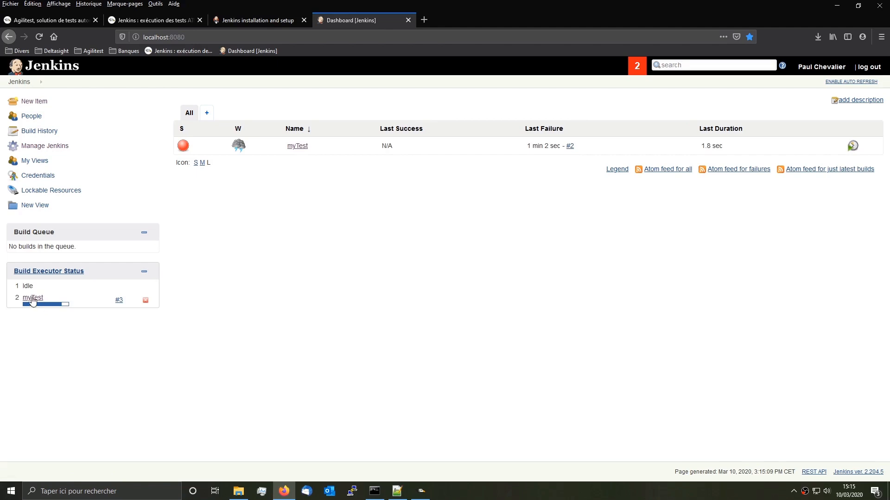
pyautogui.click(33, 299)
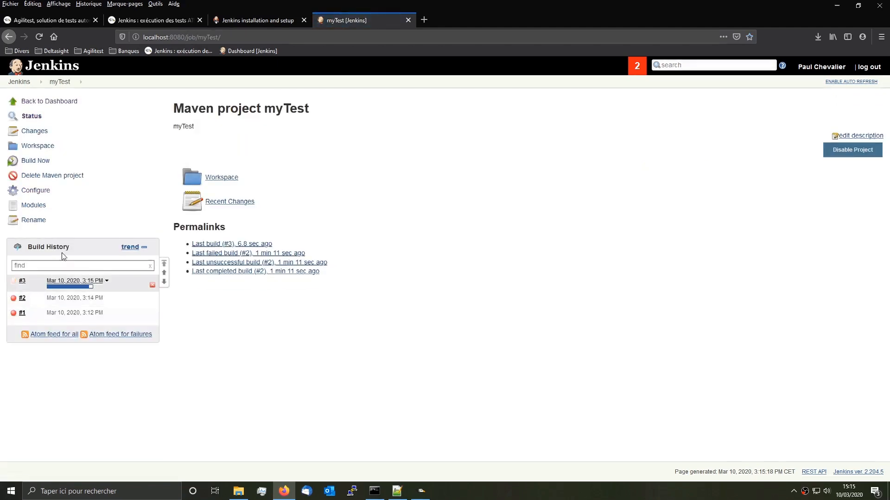
pyautogui.click(107, 281)
pyautogui.click(97, 308)
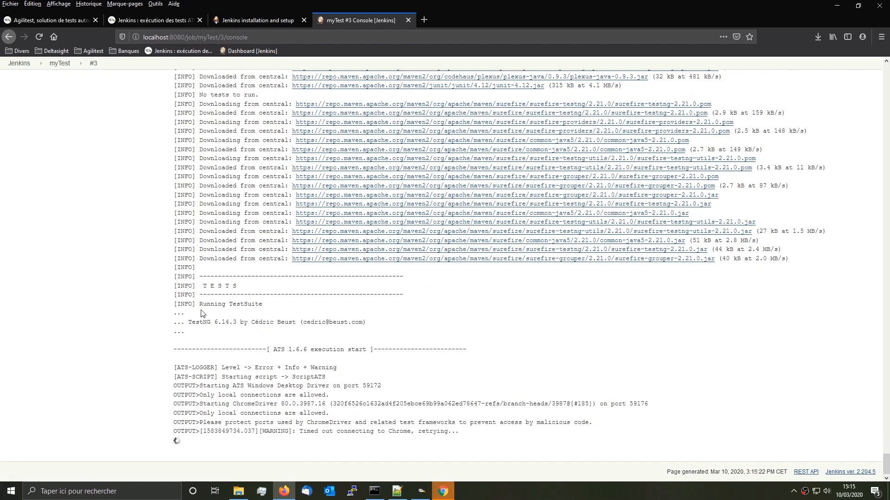
# Step: Follow build #3's console, highlighting the TESTS and ATS lines, until Finished: SUCCESS
pyautogui.moveTo(174, 277); pyautogui.dragTo(368, 374)
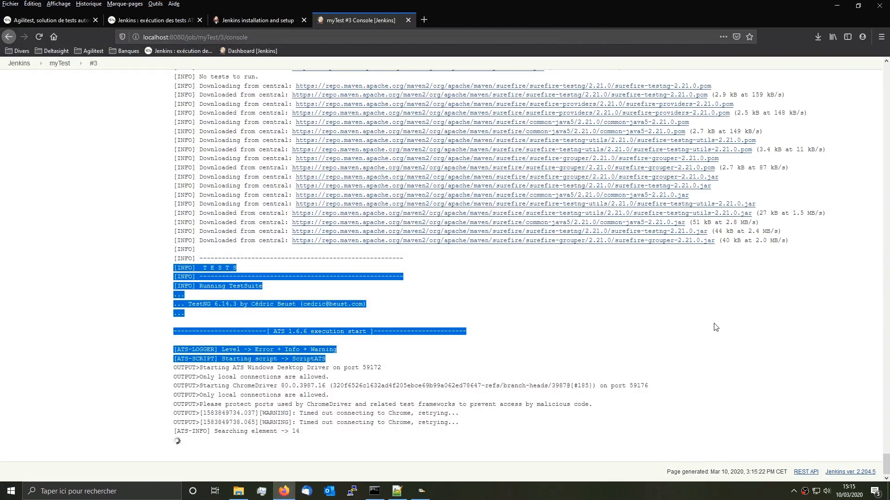
pyautogui.click(634, 304)
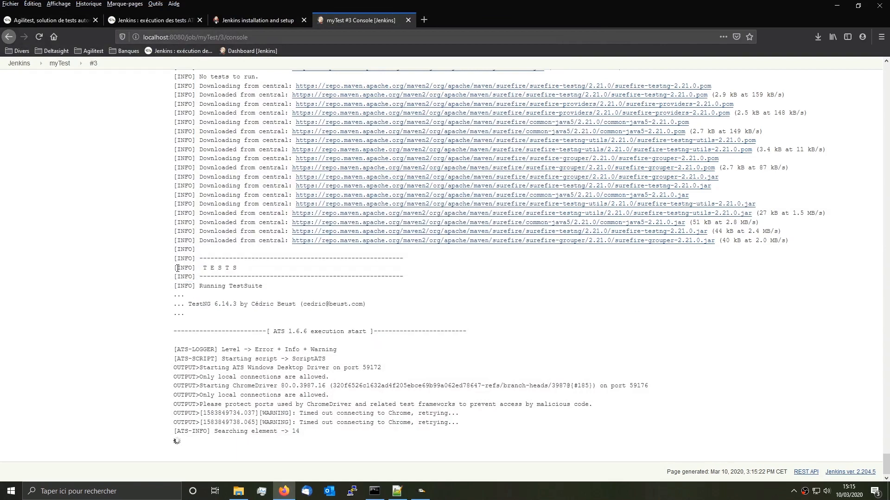
pyautogui.moveTo(178, 268); pyautogui.dragTo(270, 431)
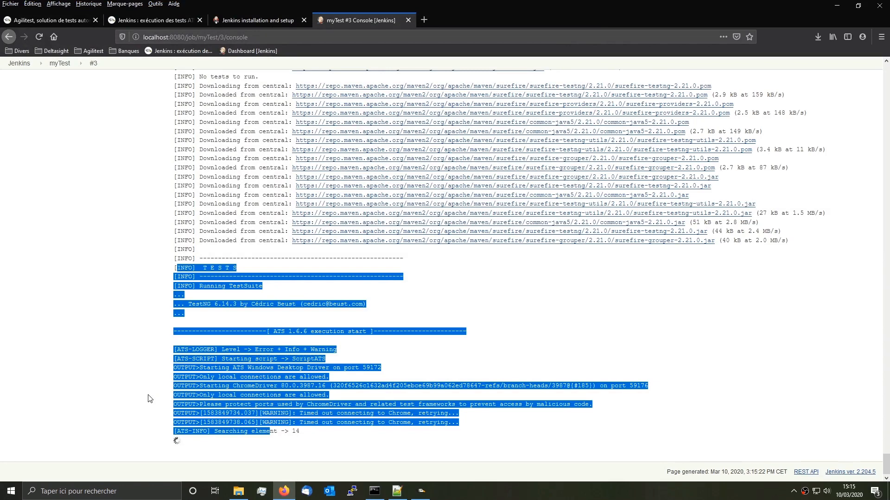
pyautogui.click(542, 345)
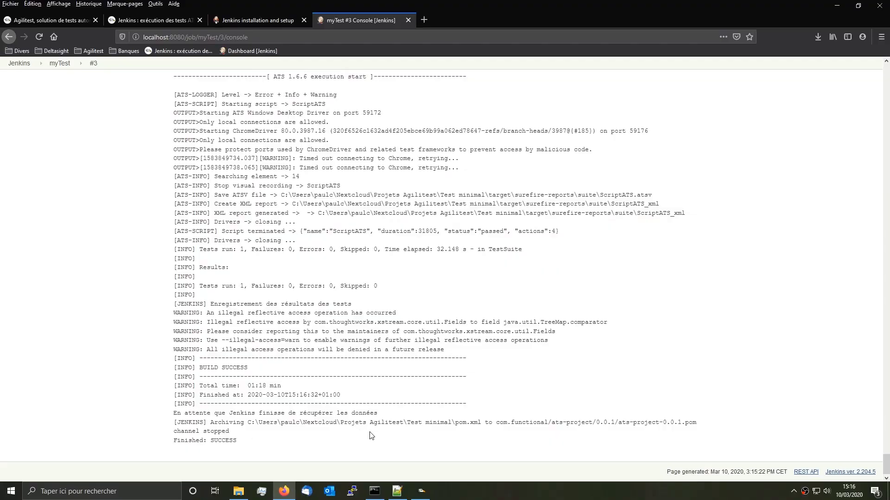
pyautogui.scroll(15, 370, 435)
pyautogui.scroll(15, 370, 435)
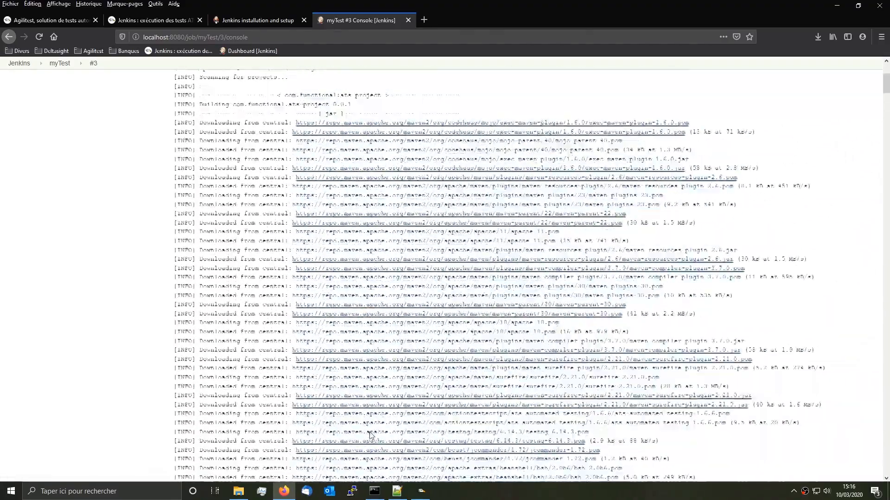
# Step: Schedule another myTest build from the Dashboard and open build #4's Console Output
pyautogui.click(30, 65)
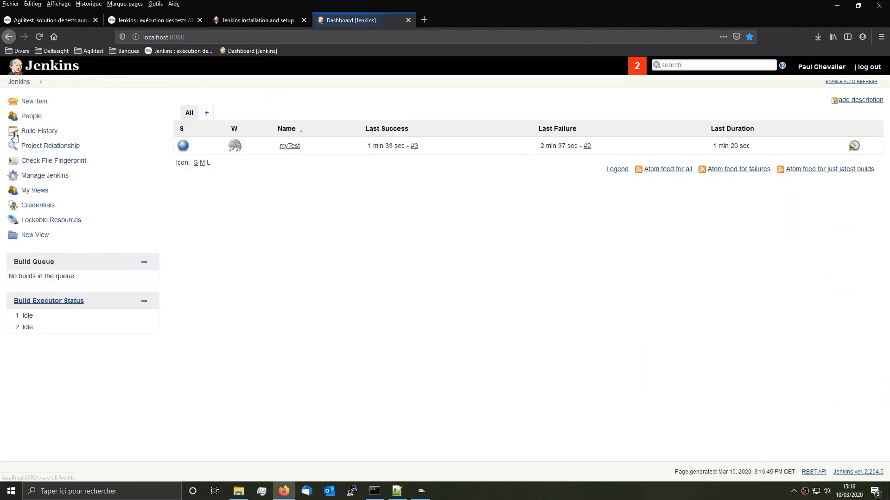
pyautogui.click(854, 148)
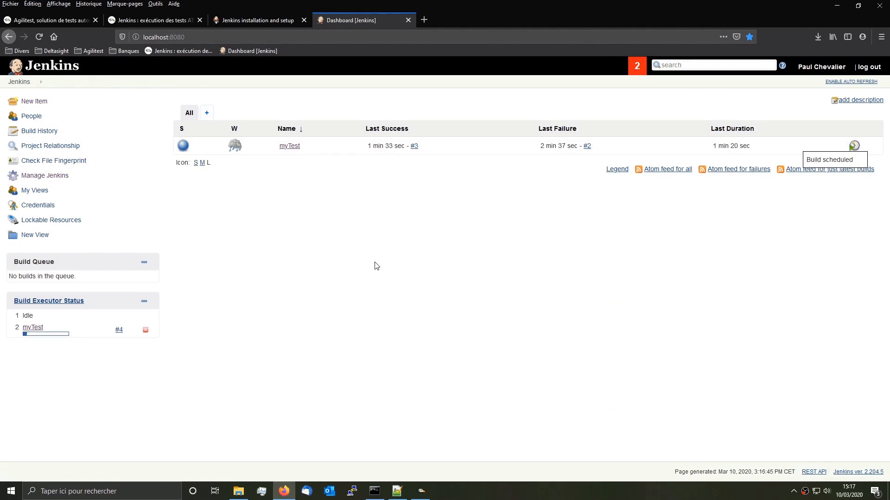
pyautogui.click(32, 327)
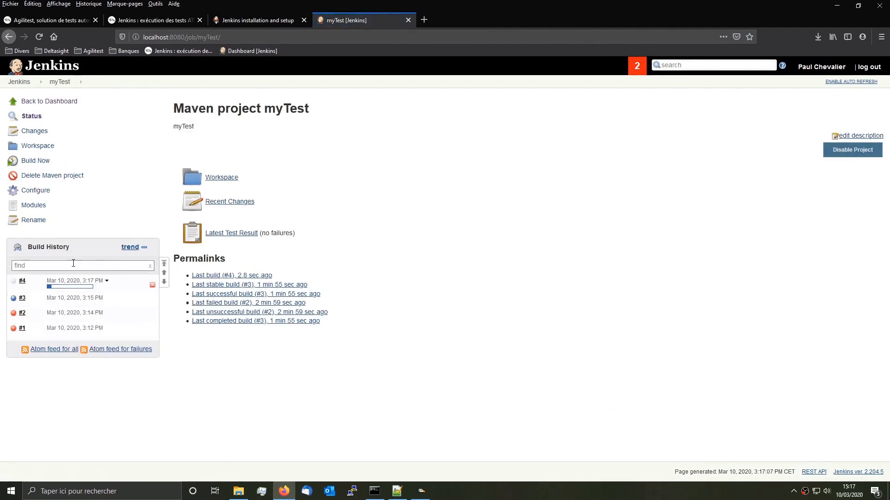
pyautogui.click(107, 280)
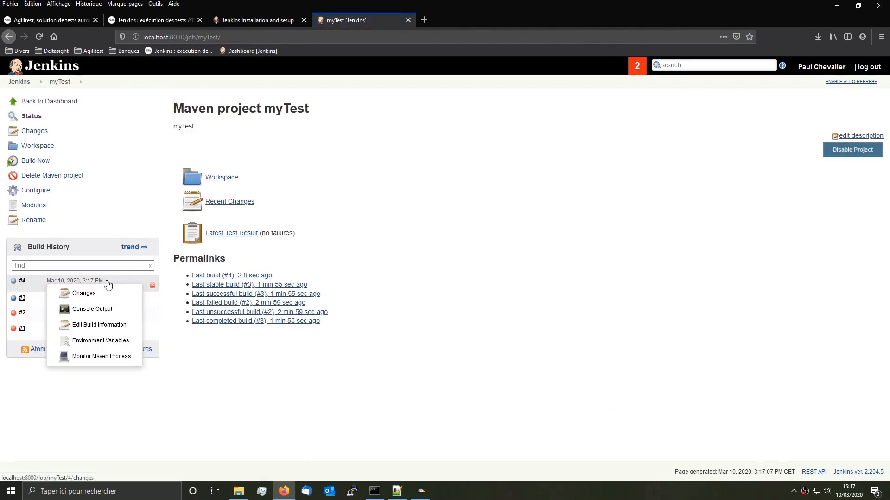
pyautogui.click(106, 311)
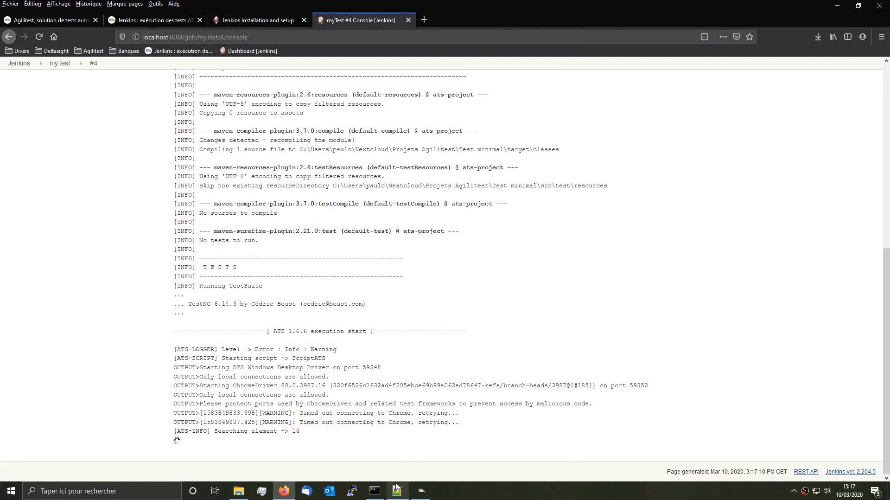
# Step: Bring up the context menu of pom.xml in the Test minimal folder
pyautogui.click(238, 490)
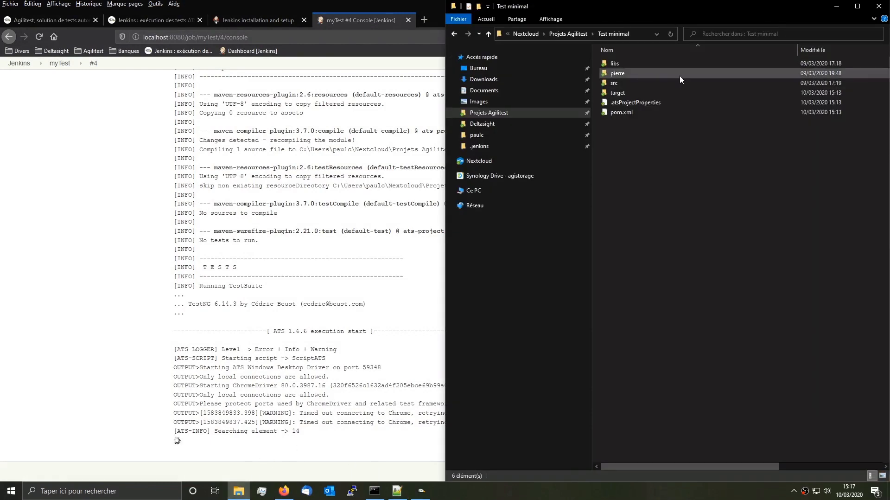
pyautogui.click(630, 113)
pyautogui.rightClick(626, 113)
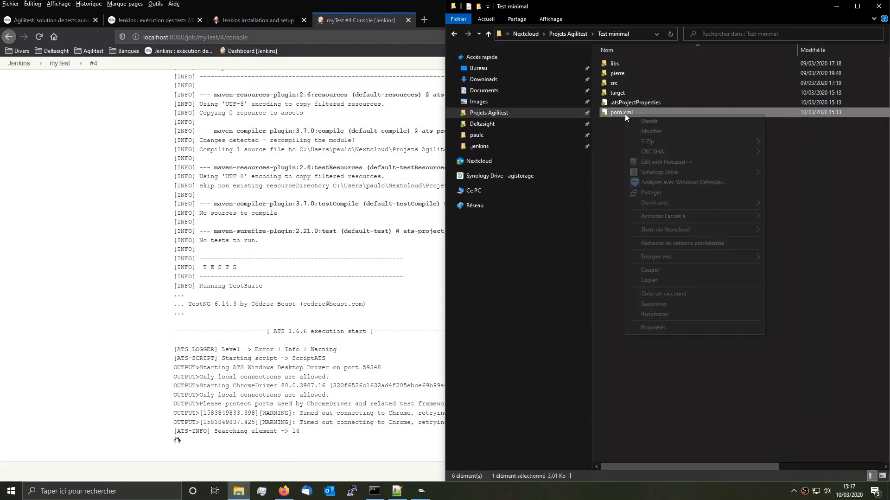
# Step: Open pom.xml maximized in Notepad++ and locate the src/exec/suite.xml reference on line 66
pyautogui.click(673, 164)
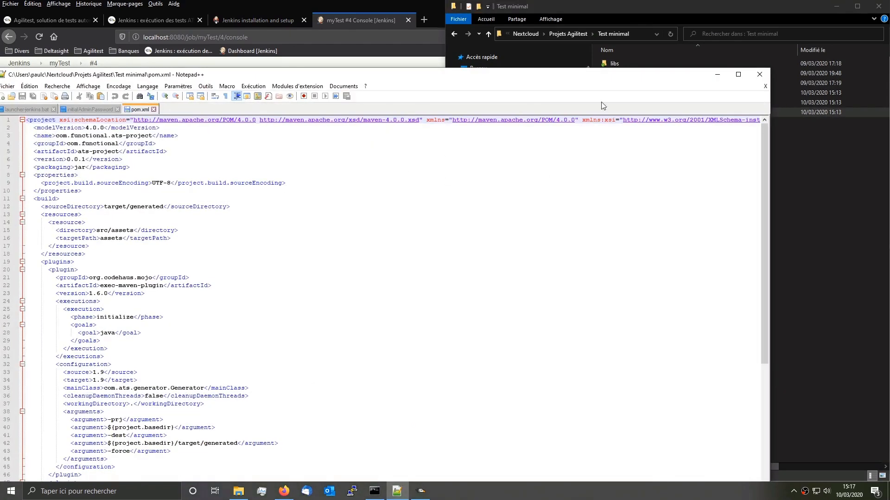
pyautogui.click(739, 74)
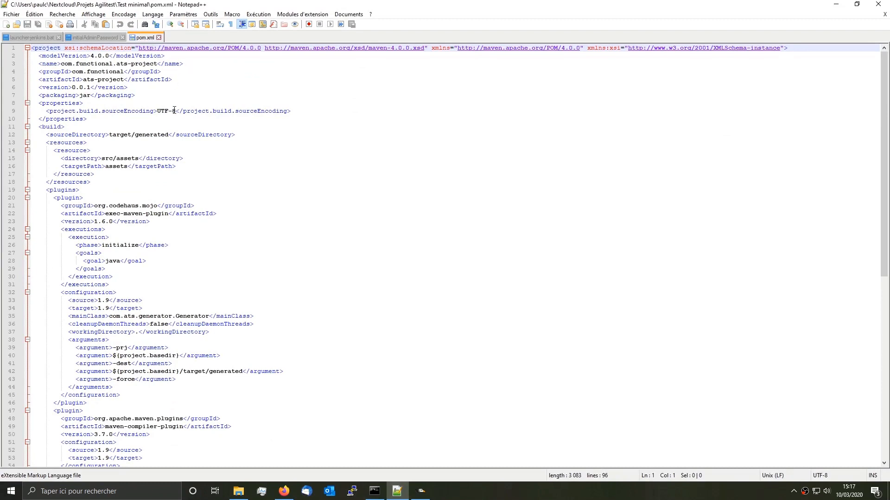
pyautogui.hotkey('ctrl', 'f')
pyautogui.write('suite.xml')
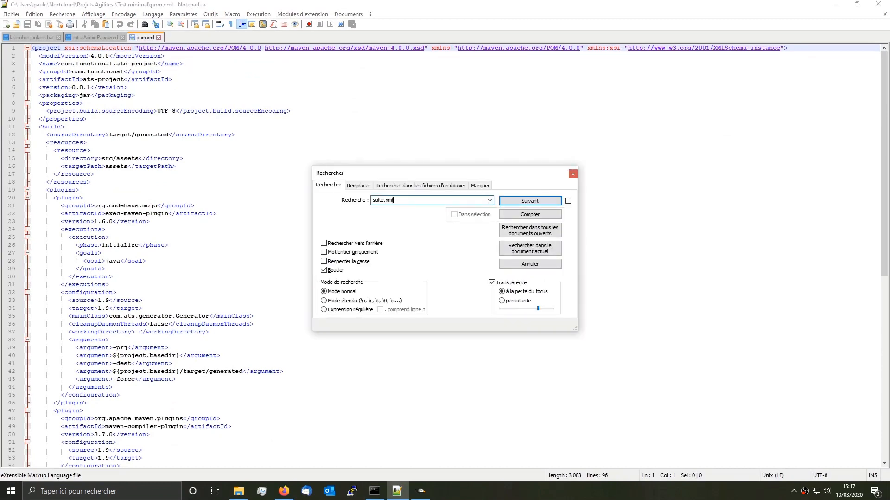
pyautogui.press('Return')
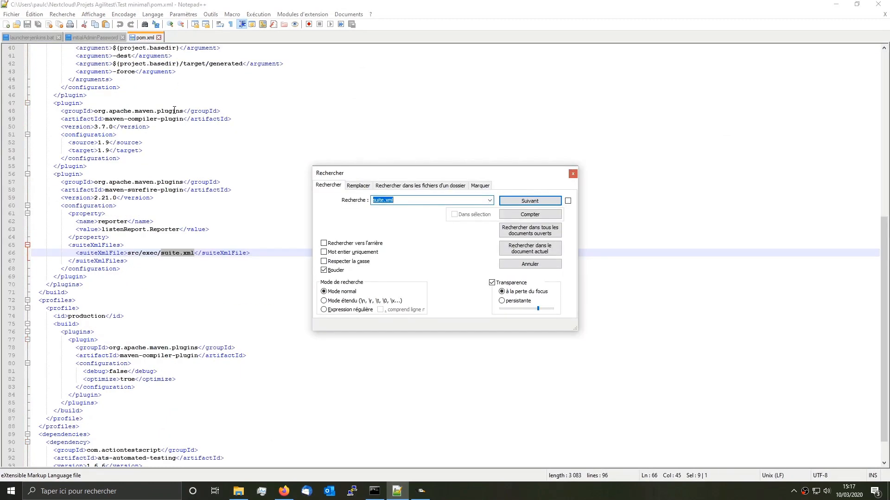
pyautogui.click(573, 173)
pyautogui.moveTo(128, 252); pyautogui.dragTo(177, 254)
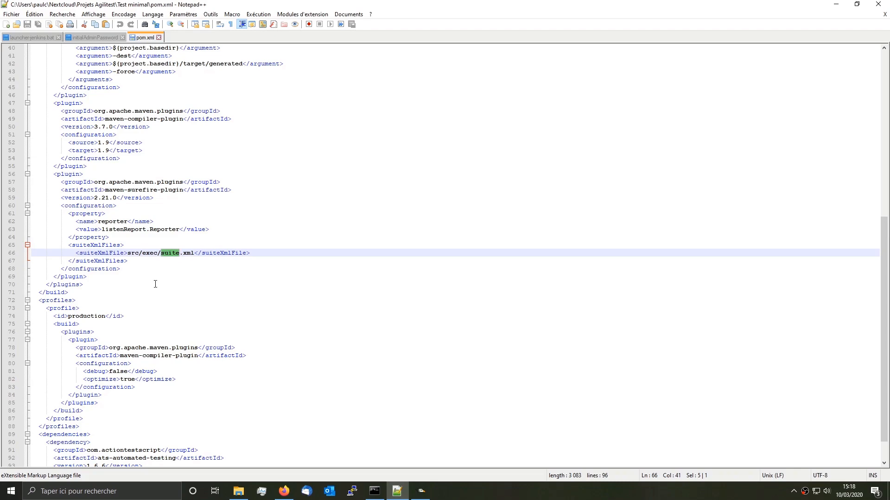
# Step: Close Notepad++ and show build #4's SUCCESS console output maximized, scrolled to the top
pyautogui.click(888, 3)
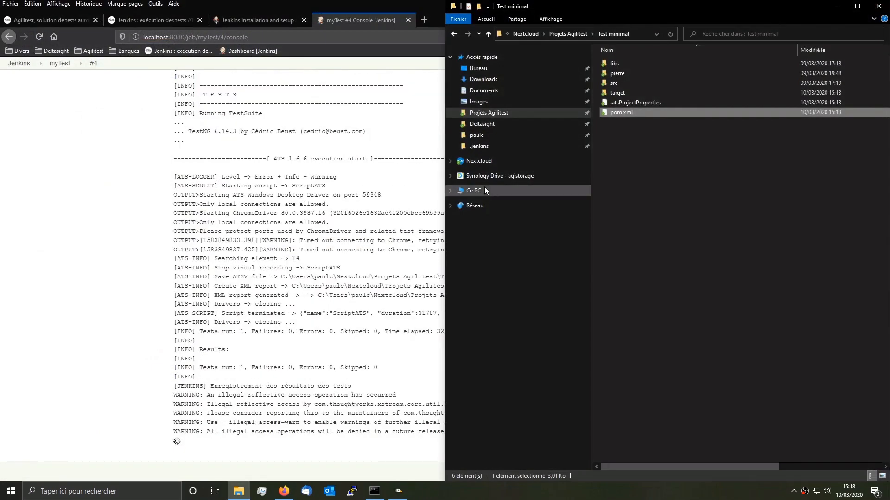
pyautogui.click(117, 216)
pyautogui.press('super+Up')
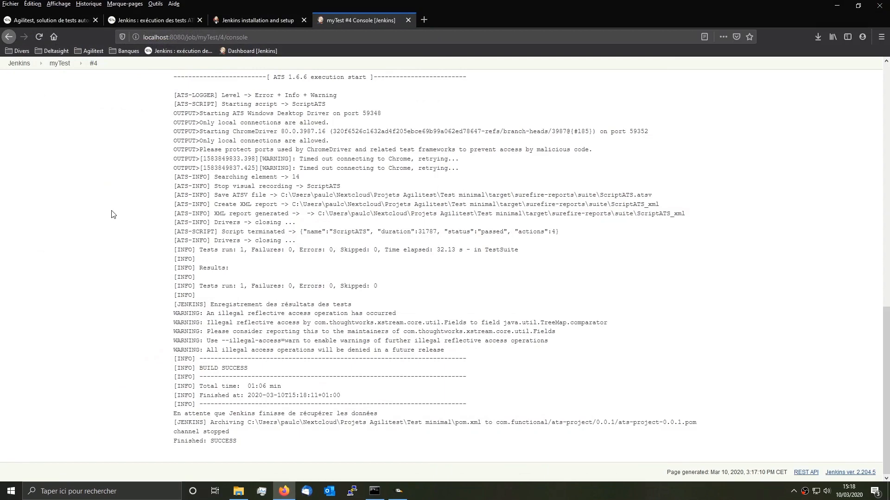
pyautogui.press('Home')
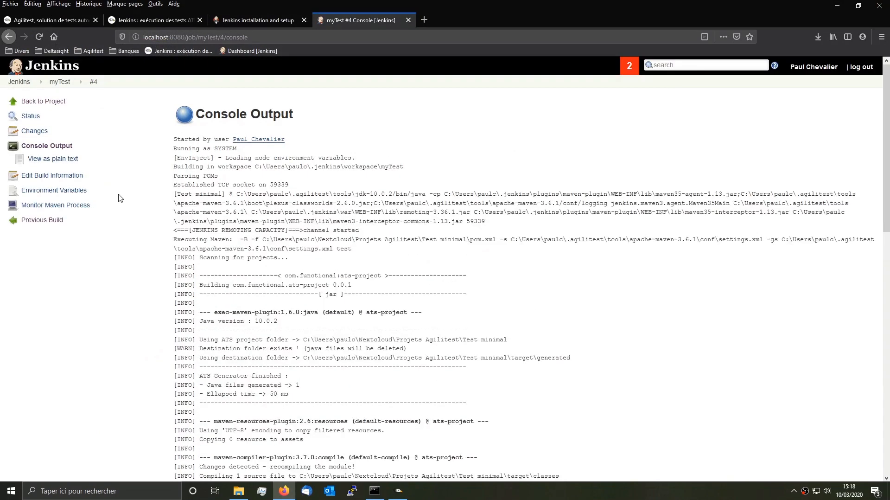
# Step: Go back to the Jenkins Dashboard, which lists myTest with last success #4
pyautogui.click(29, 79)
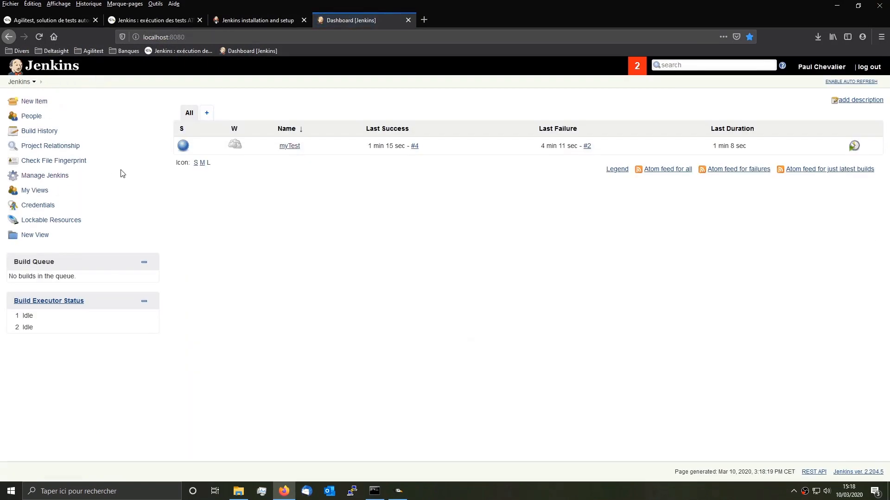